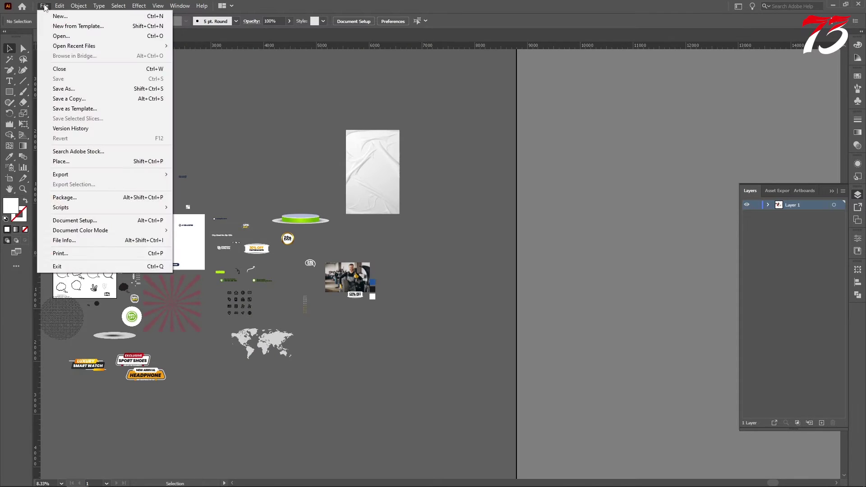
# Start a new document measured in pixels with width and height both set to 1080 px
pyautogui.click(57, 14)
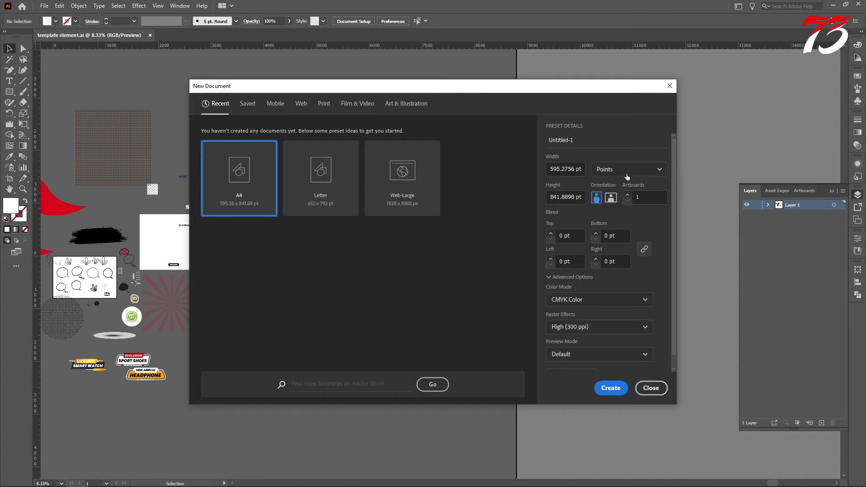
pyautogui.click(627, 169)
pyautogui.click(611, 185)
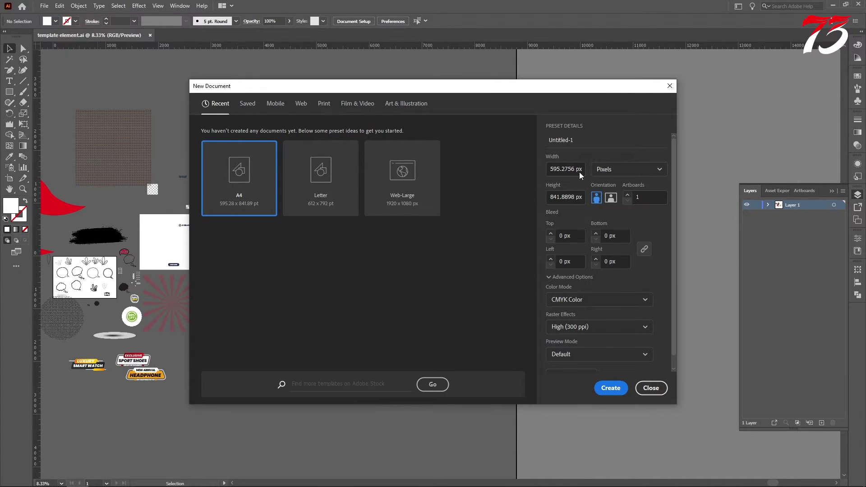
pyautogui.click(581, 174)
pyautogui.press('BackSpace')
pyautogui.press('BackSpace')
pyautogui.press('BackSpace')
pyautogui.press('BackSpace')
pyautogui.press('BackSpace')
pyautogui.press('BackSpace')
pyautogui.press('BackSpace')
pyautogui.press('BackSpace')
pyautogui.write('1080')
pyautogui.click(577, 200)
pyautogui.press('BackSpace')
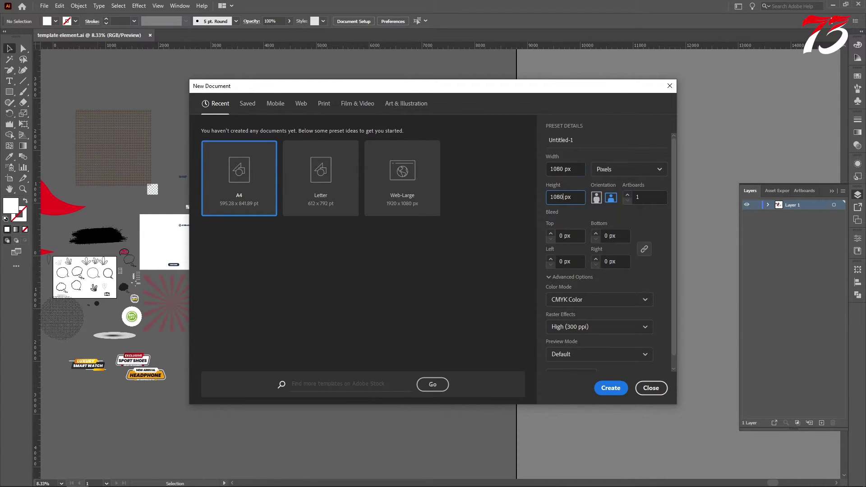
# Set the new document's colour mode to RGB Color and create it
pyautogui.click(595, 300)
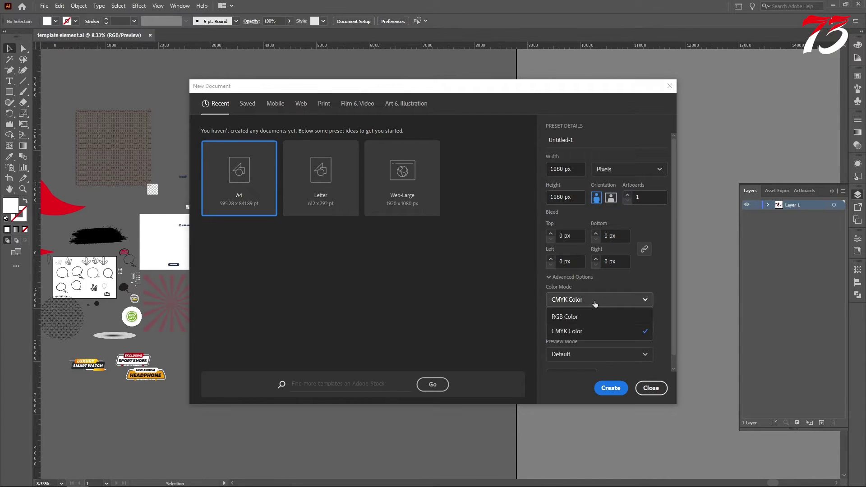
pyautogui.click(587, 316)
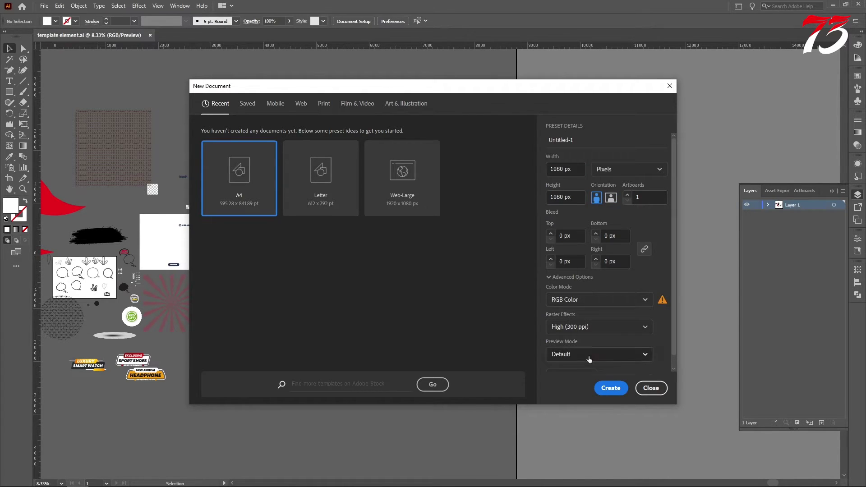
pyautogui.click(611, 388)
# Create a 50 by 50 px rectangle on the artboard
pyautogui.click(9, 91)
pyautogui.scroll(1, 340, 120)
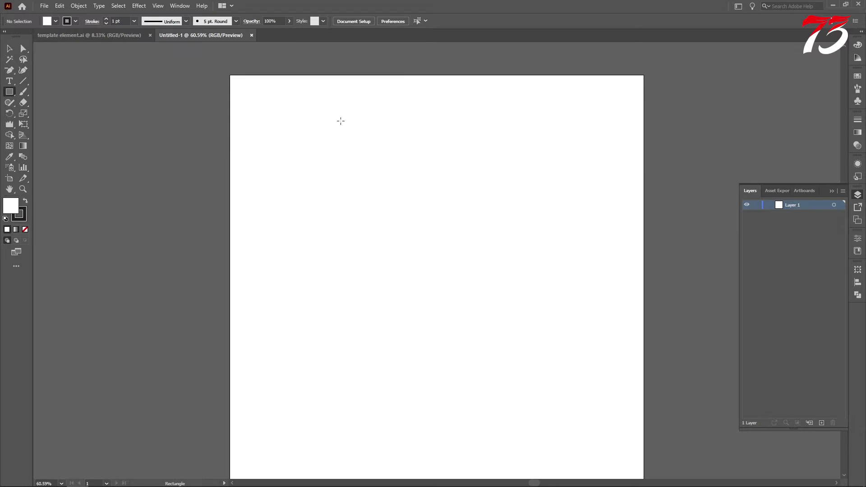
pyautogui.click(380, 187)
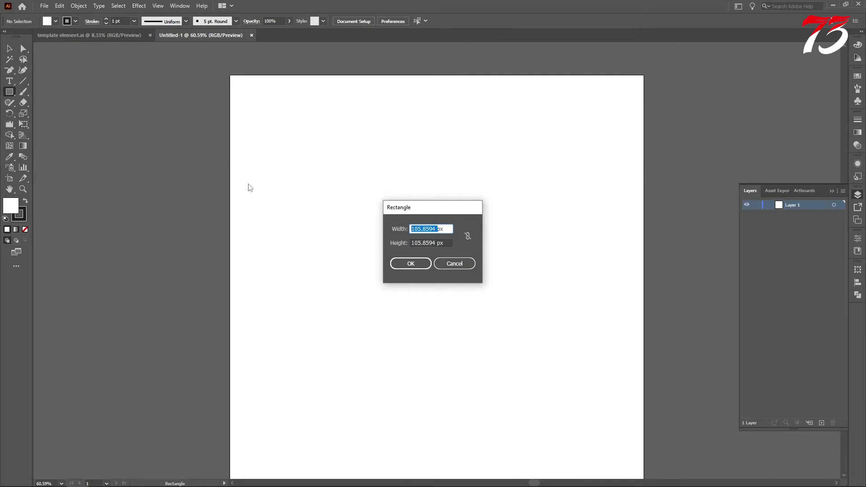
pyautogui.doubleClick(436, 242)
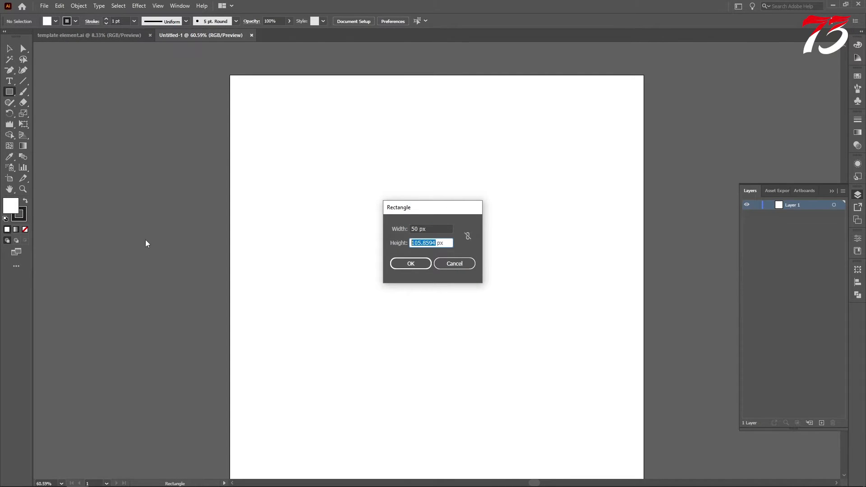
pyautogui.write('50')
pyautogui.click(417, 268)
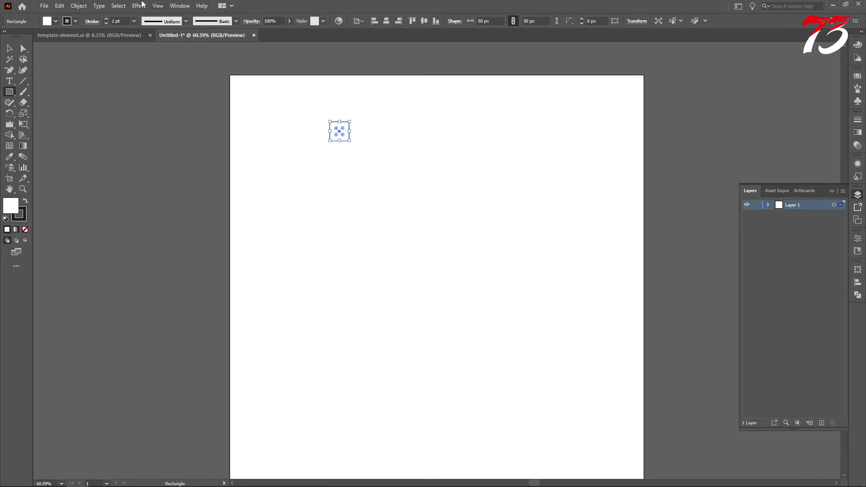
# Remove the small square's stroke and fill it with red
pyautogui.click(75, 21)
pyautogui.click(6, 36)
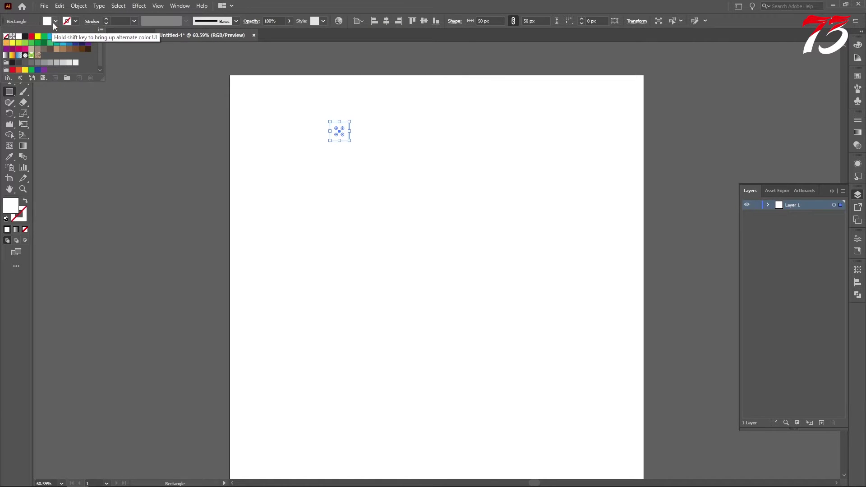
pyautogui.click(54, 22)
pyautogui.click(31, 36)
pyautogui.press('v')
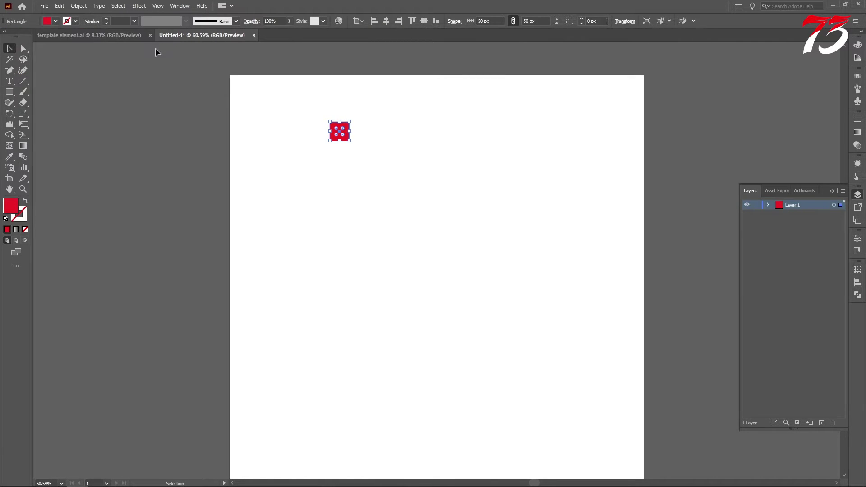
# Align the red square to the top-left corner of the artboard
pyautogui.click(374, 20)
pyautogui.click(414, 21)
pyautogui.scroll(2, 236, 141)
pyautogui.click(236, 141)
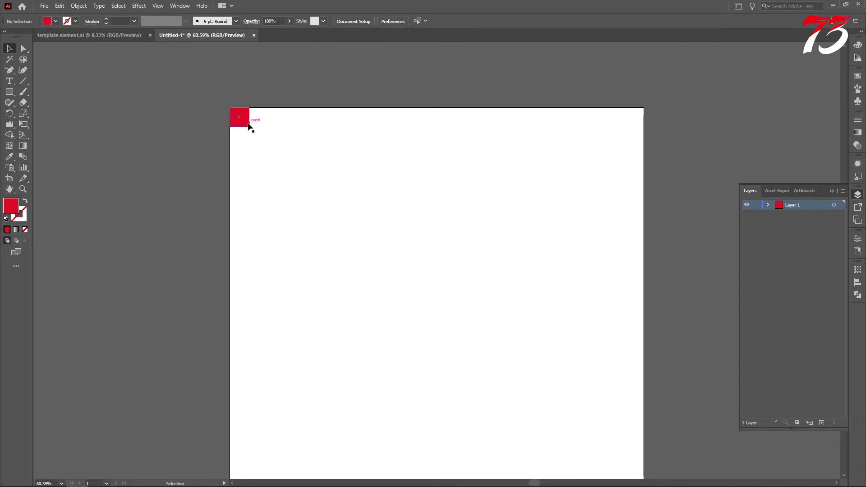
# Duplicate the red square and align the copy to the artboard's bottom-right corner
pyautogui.scroll(-1, 248, 126)
pyautogui.moveTo(248, 126); pyautogui.dragTo(589, 430)
pyautogui.click(436, 21)
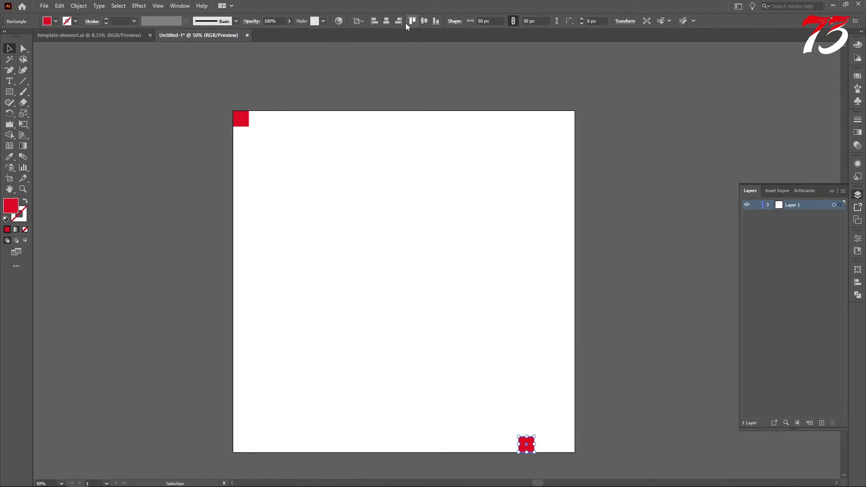
pyautogui.click(398, 21)
pyautogui.click(624, 233)
# Show the rulers and place margin guides along the inner edges of the artboard's top-left red square
pyautogui.scroll(6, 233, 105)
pyautogui.scroll(-1, 306, 151)
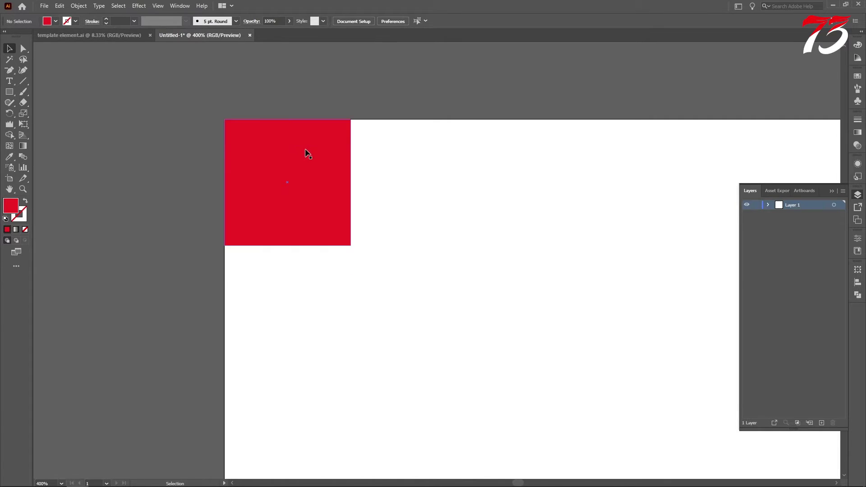
pyautogui.hotkey('ctrl', 'r')
pyautogui.moveTo(418, 45); pyautogui.dragTo(402, 245)
pyautogui.scroll(-8, 340, 219)
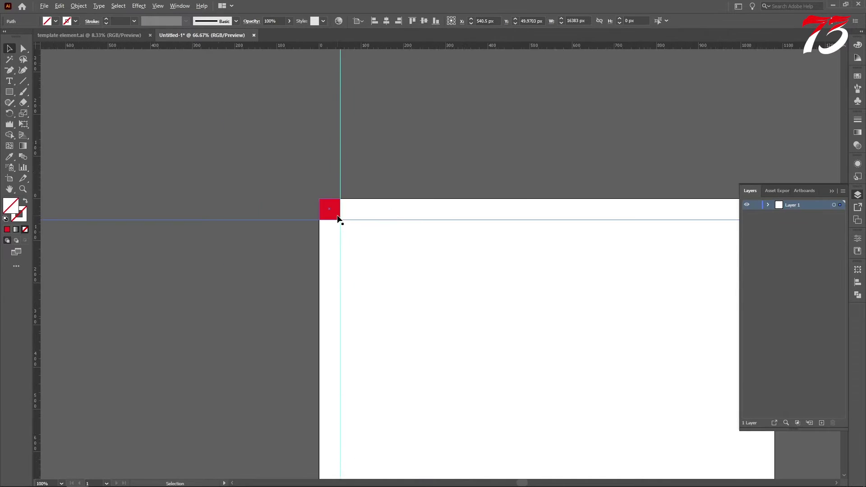
# Place margin guides along the inner edges of the artboard's bottom-right red square
pyautogui.scroll(-2, 465, 262)
pyautogui.scroll(6, 501, 318)
pyautogui.scroll(3, 470, 199)
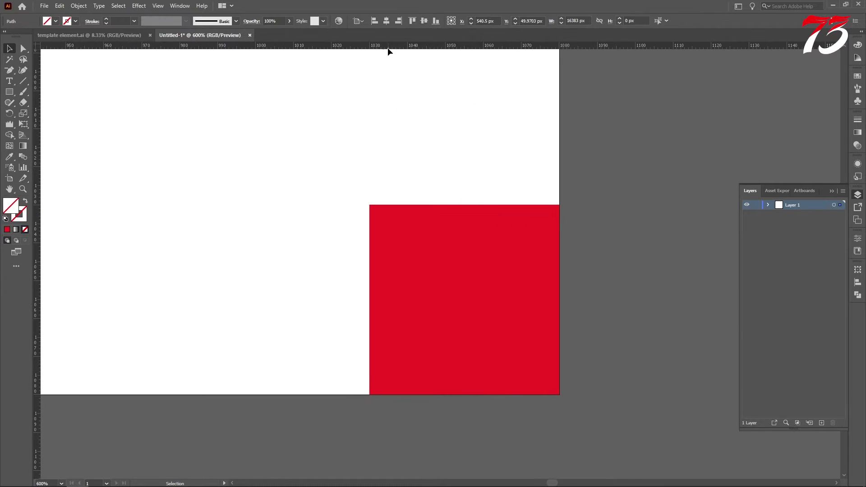
pyautogui.moveTo(388, 49); pyautogui.dragTo(369, 220)
# Delete both red corner squares, keeping only the 50 px margin guides
pyautogui.click(435, 258)
pyautogui.press('Delete')
pyautogui.scroll(-6, 435, 234)
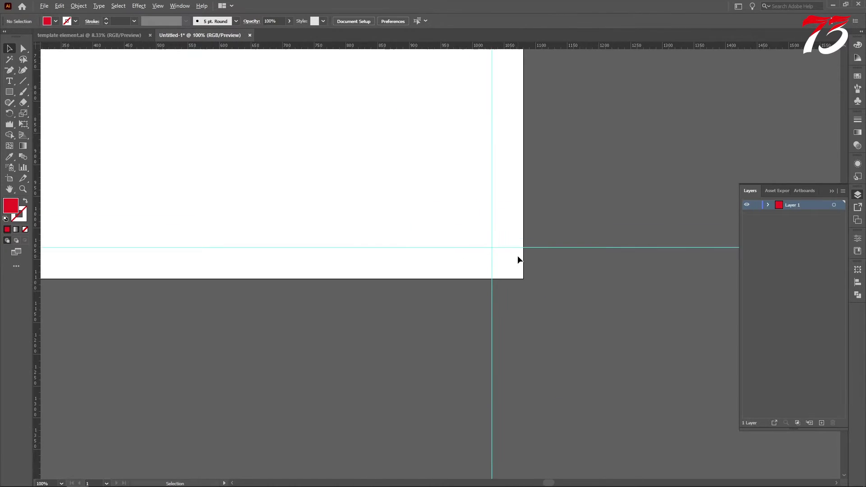
pyautogui.scroll(6, 518, 260)
pyautogui.scroll(-5, 447, 191)
pyautogui.scroll(4, 407, 131)
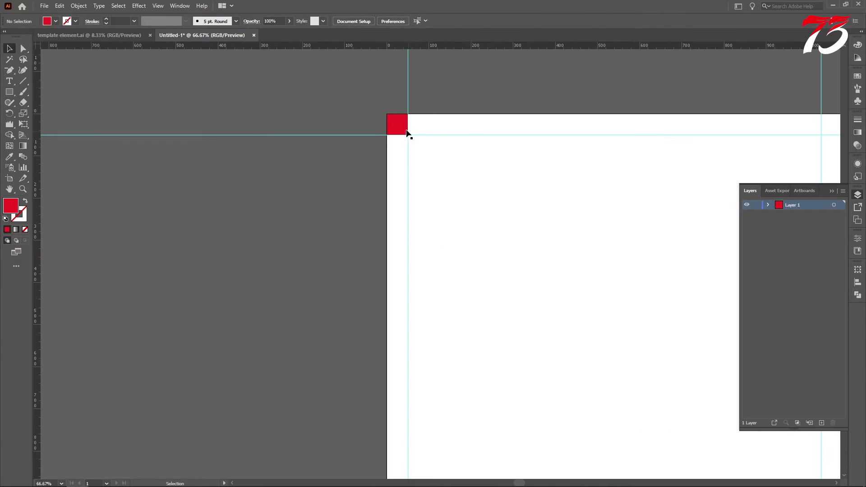
pyautogui.click(407, 132)
pyautogui.press('Delete')
pyautogui.scroll(-2, 408, 148)
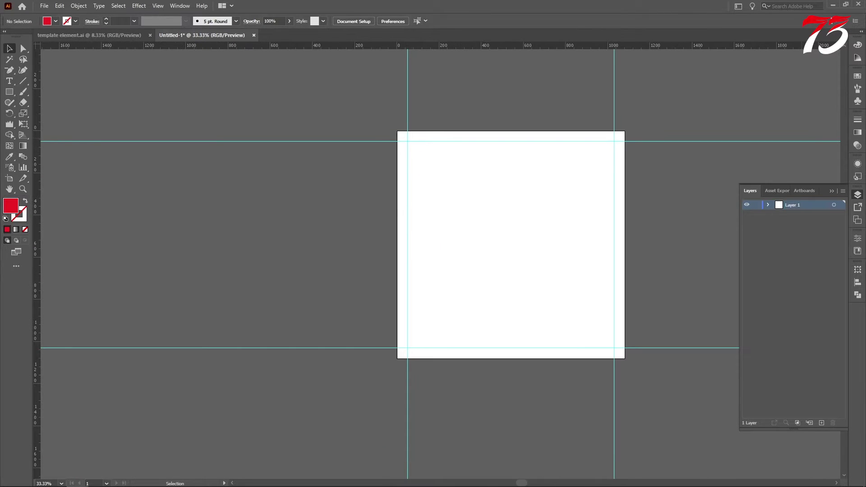
# Bring the mechanic photo, 50% OFF badge and three colour swatches from template element.ai into the new document
pyautogui.click(104, 33)
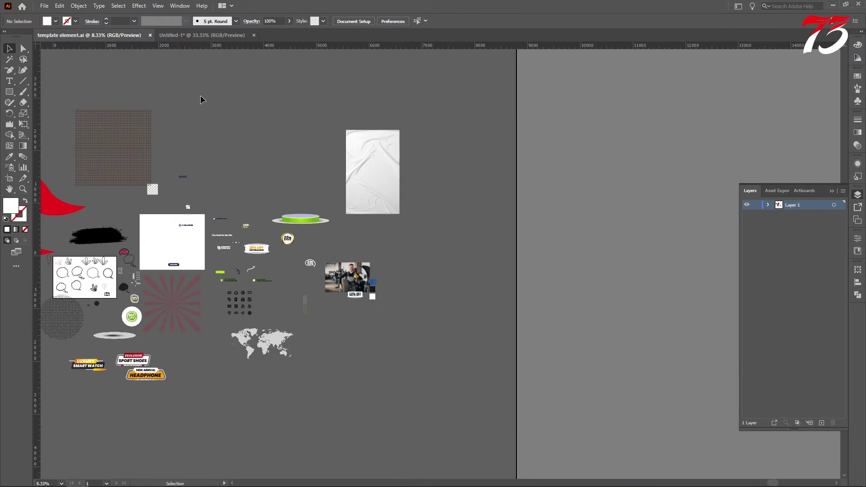
pyautogui.moveTo(334, 273); pyautogui.dragTo(394, 114)
pyautogui.moveTo(709, 163); pyautogui.dragTo(711, 169)
pyautogui.click(690, 267)
pyautogui.moveTo(698, 295); pyautogui.dragTo(473, 251)
# Move the blue, black and white swatches clear of the artboard's left side and deselect them
pyautogui.moveTo(619, 123); pyautogui.dragTo(151, 164)
pyautogui.scroll(-1, 718, 207)
pyautogui.scroll(4, 422, 256)
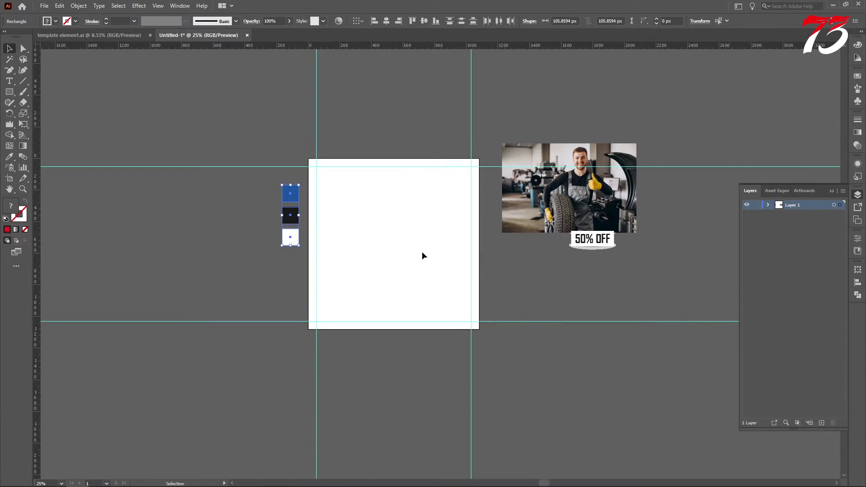
pyautogui.moveTo(298, 218); pyautogui.dragTo(265, 264)
pyautogui.click(282, 180)
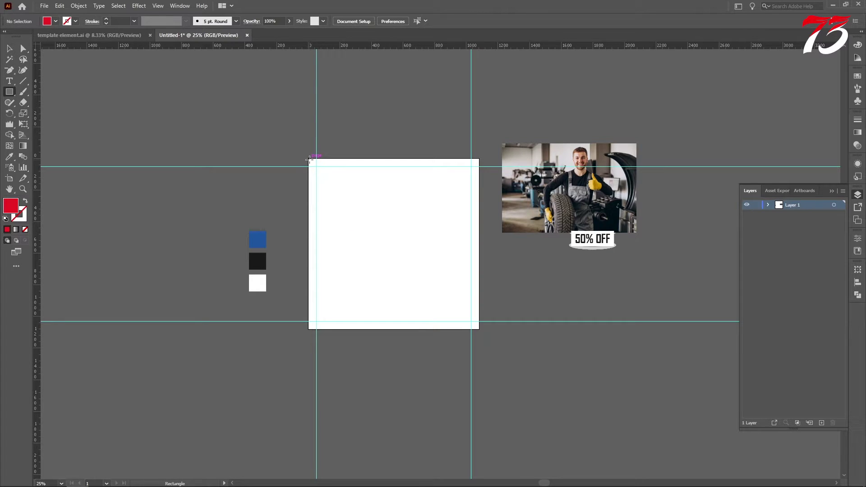
# Create a 1080 by 1080 px rectangle for the background
pyautogui.click(310, 159)
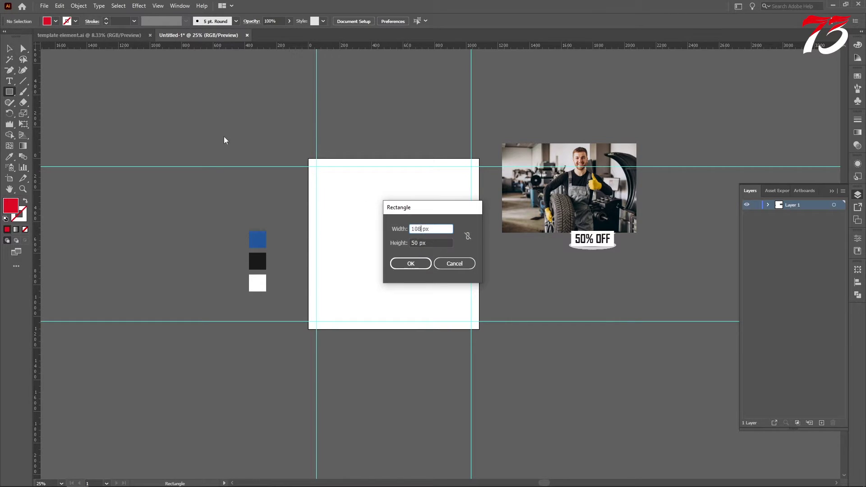
pyautogui.doubleClick(419, 243)
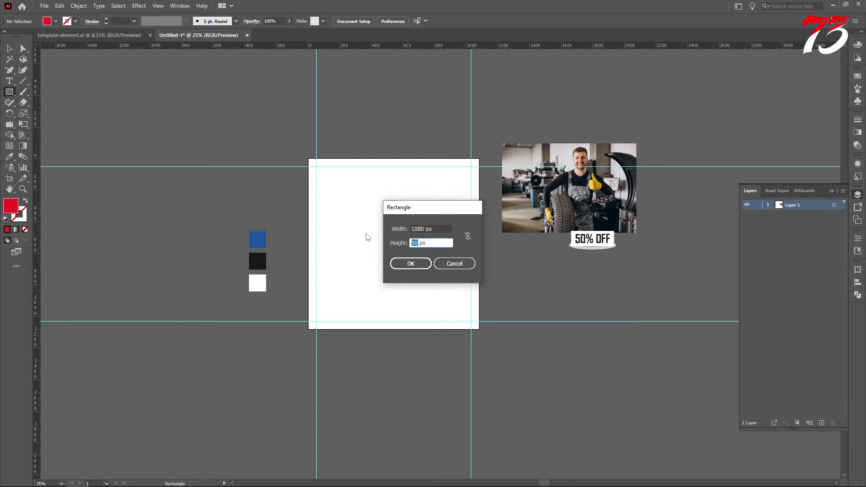
pyautogui.write('1080')
pyautogui.press('Return')
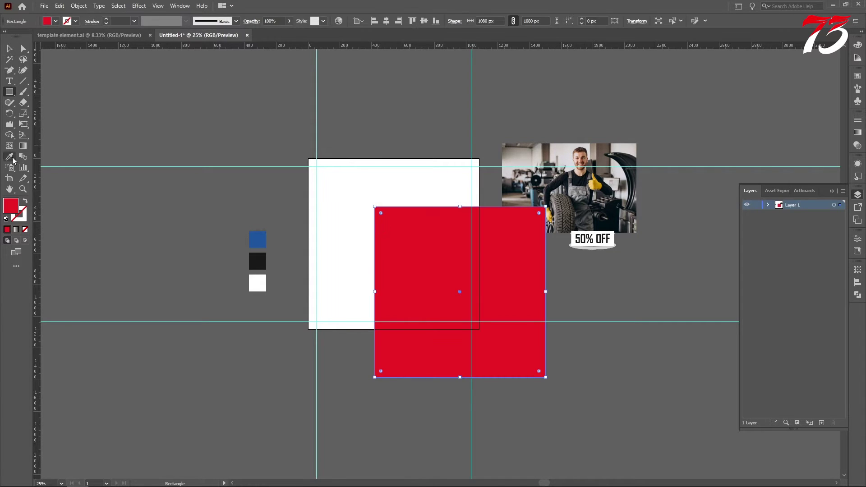
# Fill the background square with sampled white and align it to cover the artboard exactly
pyautogui.click(9, 156)
pyautogui.click(350, 174)
pyautogui.click(9, 49)
pyautogui.click(398, 21)
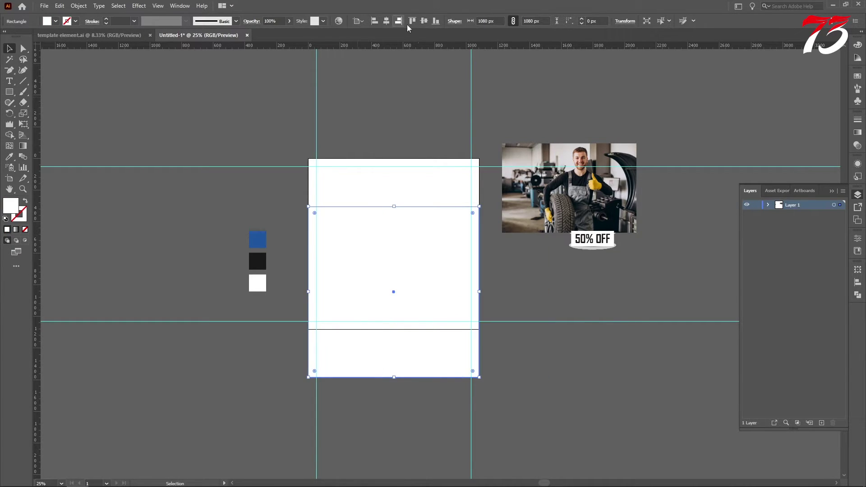
pyautogui.click(412, 21)
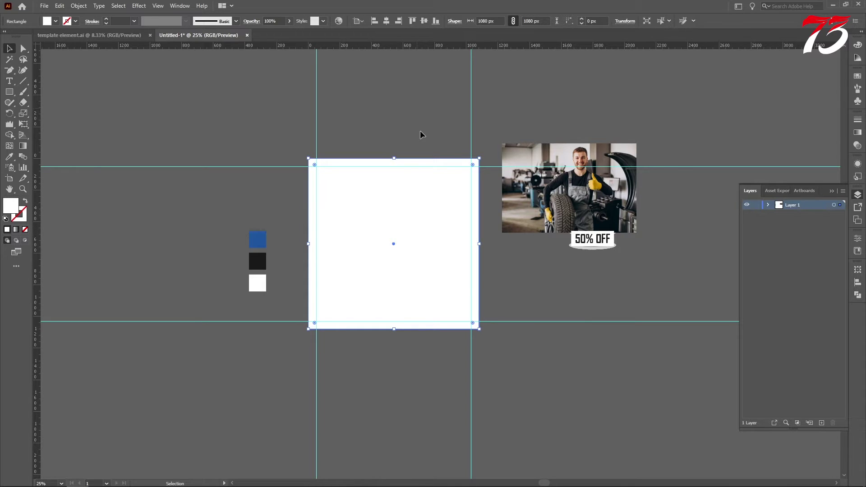
pyautogui.click(403, 118)
# Draw a rectangle about 1080 by 597 px across the artboard's upper part and fill it with the swatch blue
pyautogui.scroll(-2, 393, 163)
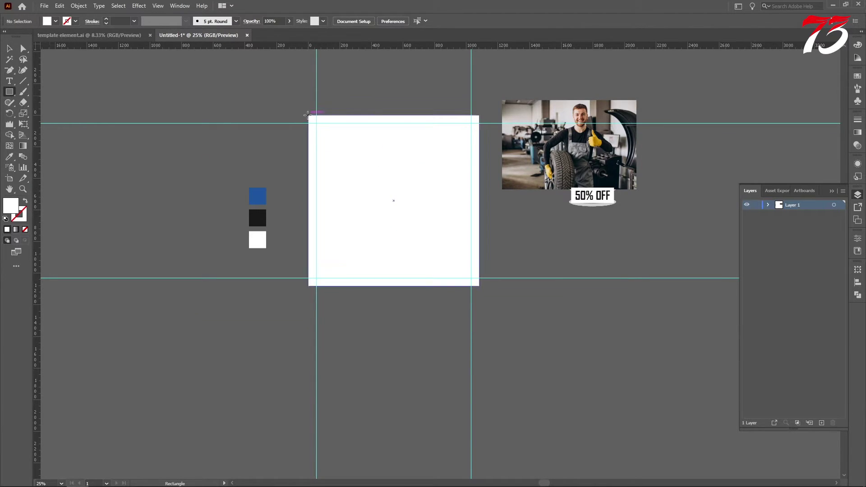
pyautogui.moveTo(309, 116); pyautogui.dragTo(479, 209)
pyautogui.press('i')
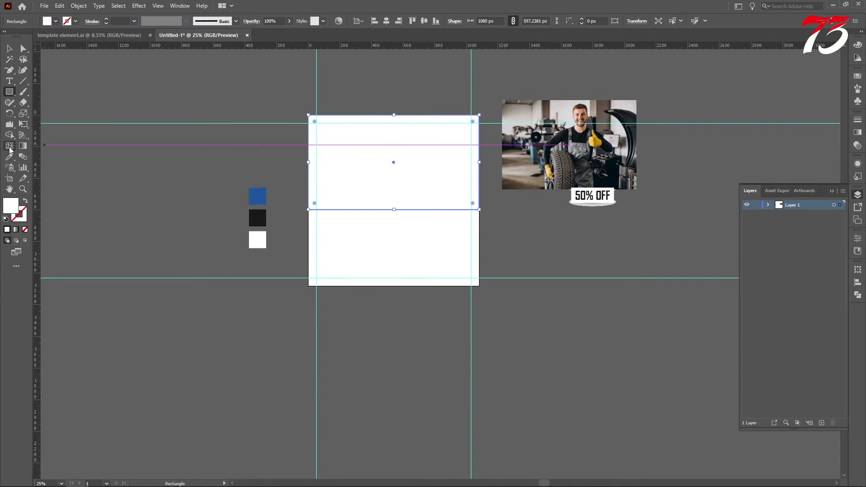
pyautogui.click(260, 193)
pyautogui.click(8, 50)
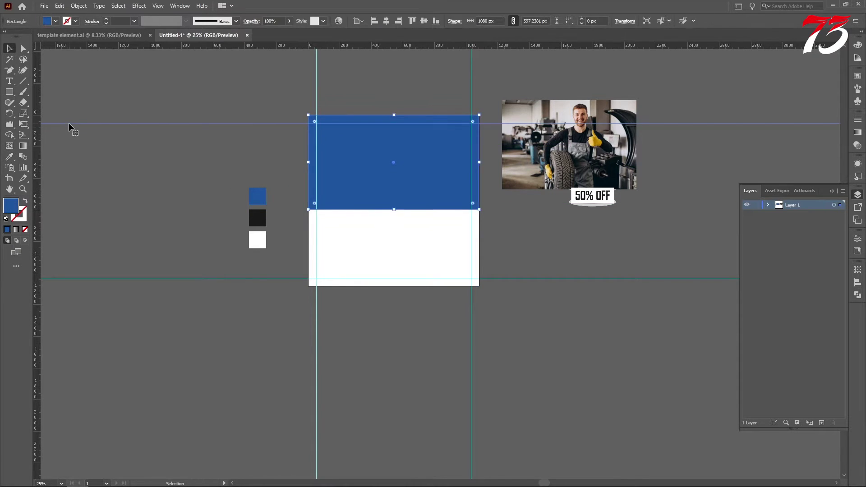
pyautogui.click(70, 123)
# Draw a rectangle about 777 by 565 px over the blue area's lower right, past the artboard edge, and fill it white
pyautogui.click(9, 92)
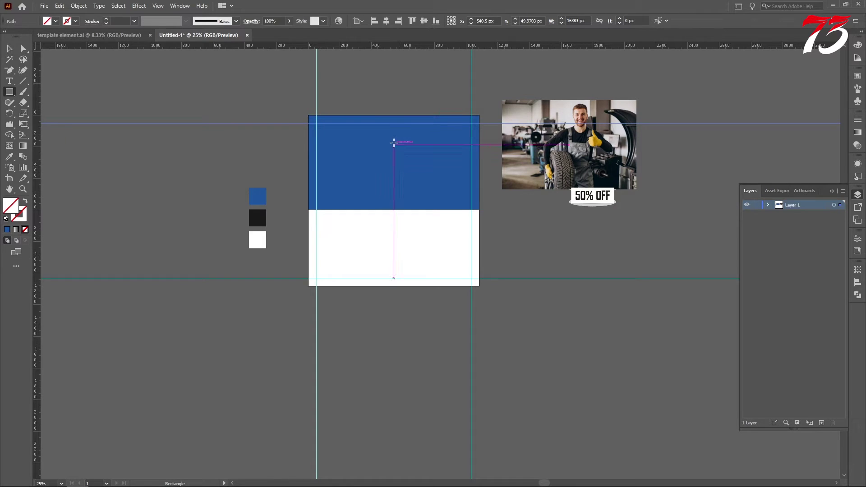
pyautogui.moveTo(394, 143); pyautogui.dragTo(517, 232)
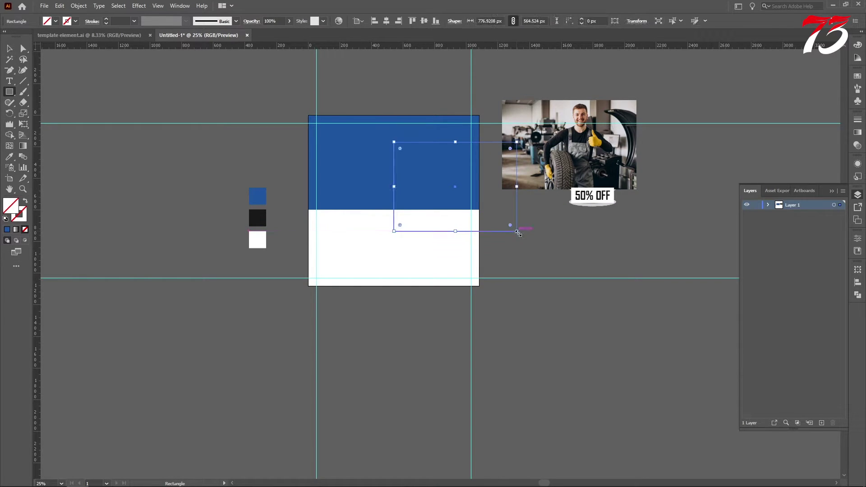
pyautogui.scroll(1, 441, 177)
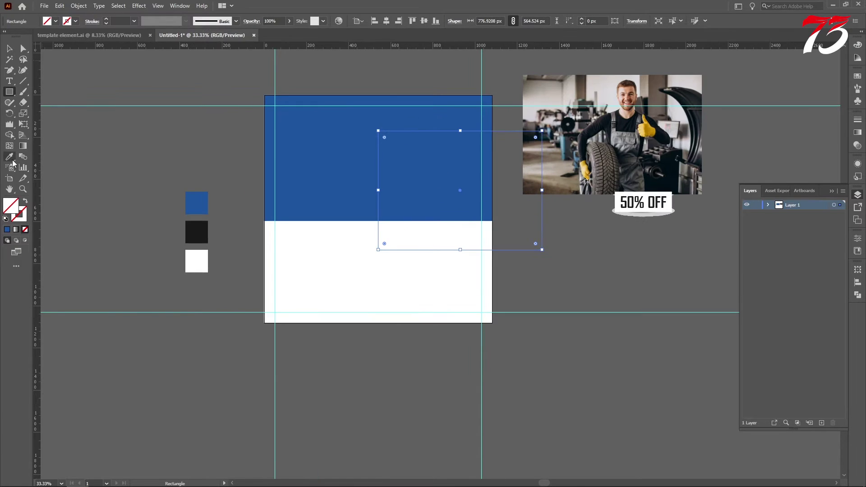
pyautogui.click(9, 158)
pyautogui.click(298, 291)
pyautogui.click(10, 49)
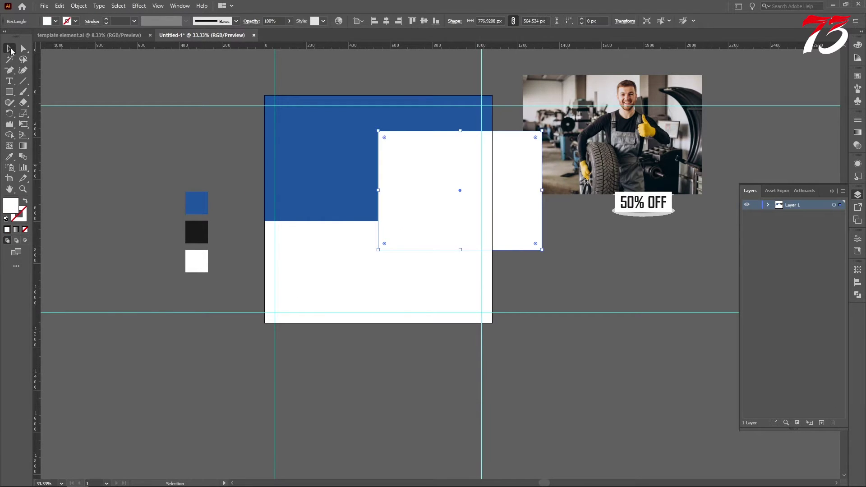
pyautogui.scroll(2, 436, 167)
pyautogui.scroll(-1, 435, 166)
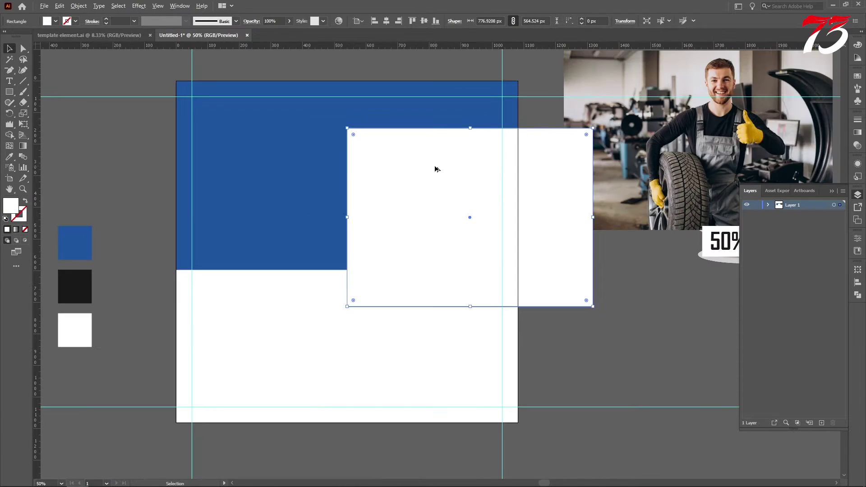
# Shift the white rectangle slightly left and pull its upper-left corner inward to form a slanted side
pyautogui.moveTo(432, 176); pyautogui.dragTo(413, 199)
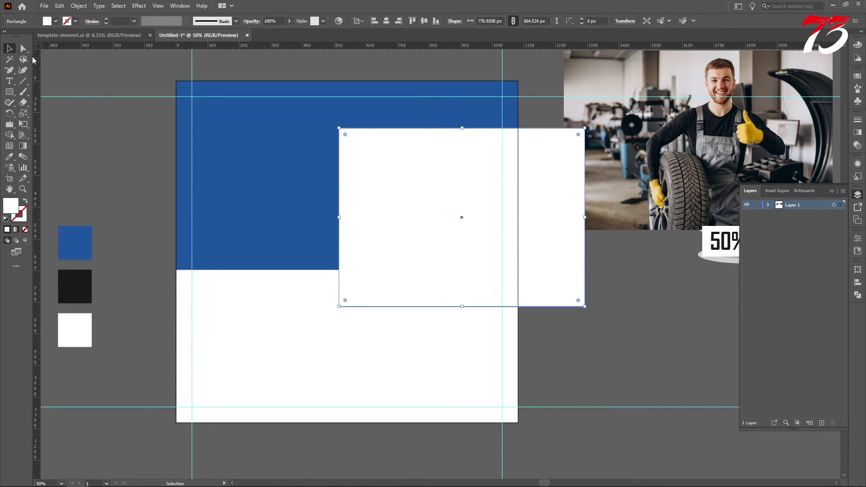
pyautogui.click(23, 48)
pyautogui.moveTo(340, 130); pyautogui.dragTo(388, 137)
pyautogui.press('v')
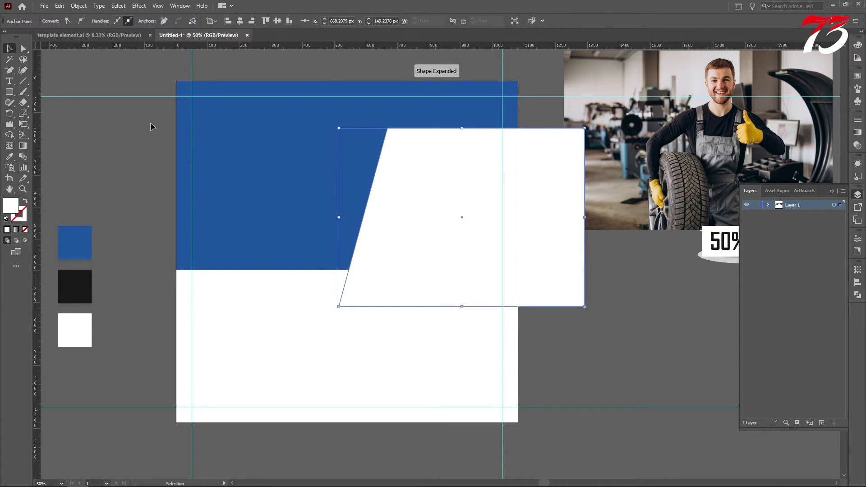
# Round all corners of the slanted white shape to about 31 px and shift the shape slightly left
pyautogui.press('a')
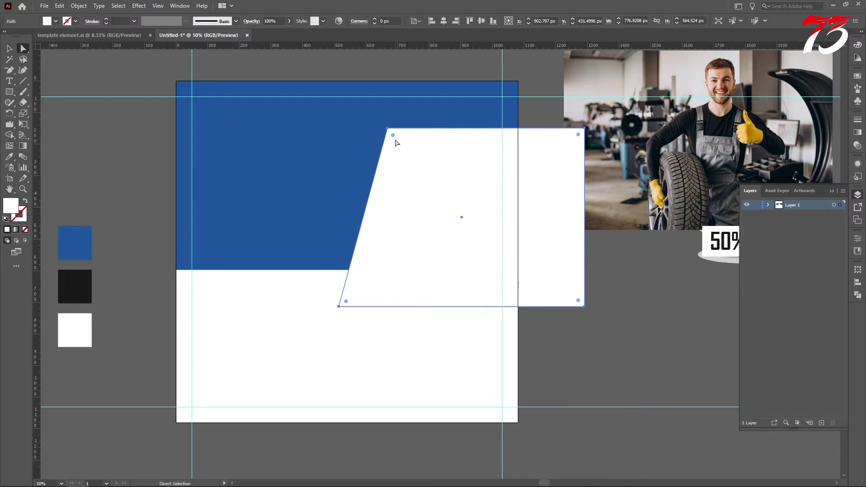
pyautogui.moveTo(393, 136); pyautogui.dragTo(404, 143)
pyautogui.click(135, 150)
pyautogui.scroll(-1, 484, 211)
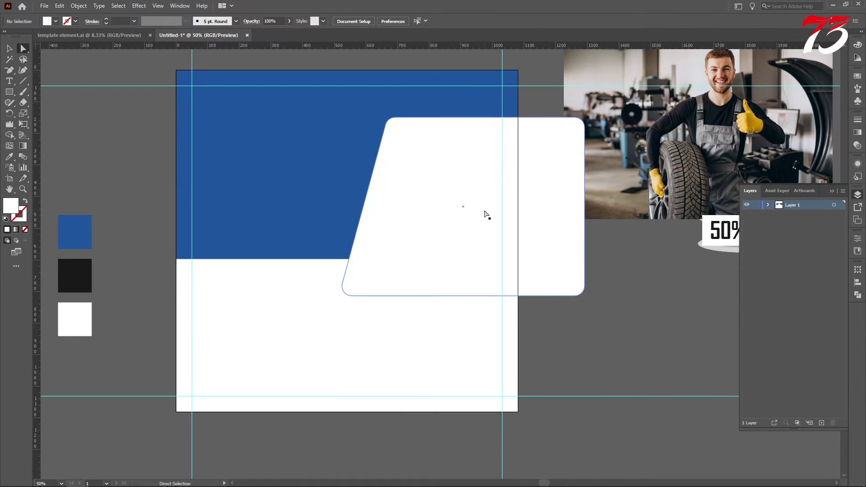
pyautogui.moveTo(485, 210); pyautogui.dragTo(470, 209)
# Try an inner copy of the rounded white shape with a path offset of -25 px
pyautogui.scroll(-3, 463, 212)
pyautogui.click(78, 6)
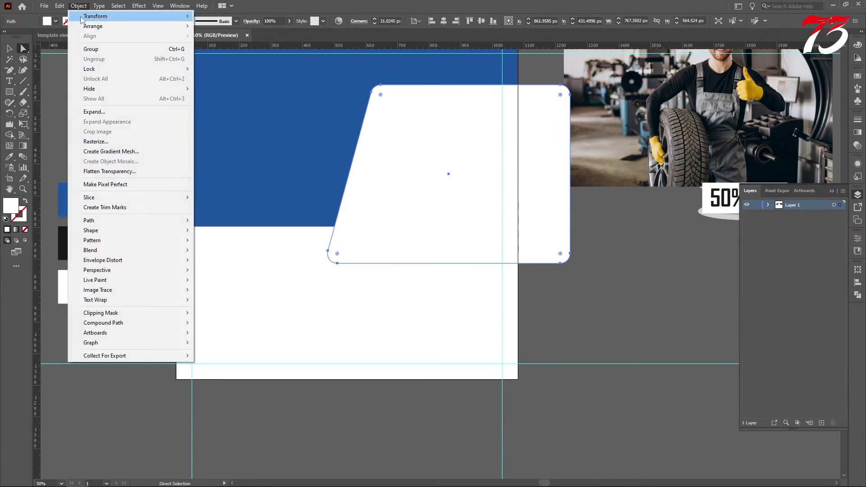
pyautogui.moveTo(99, 220)
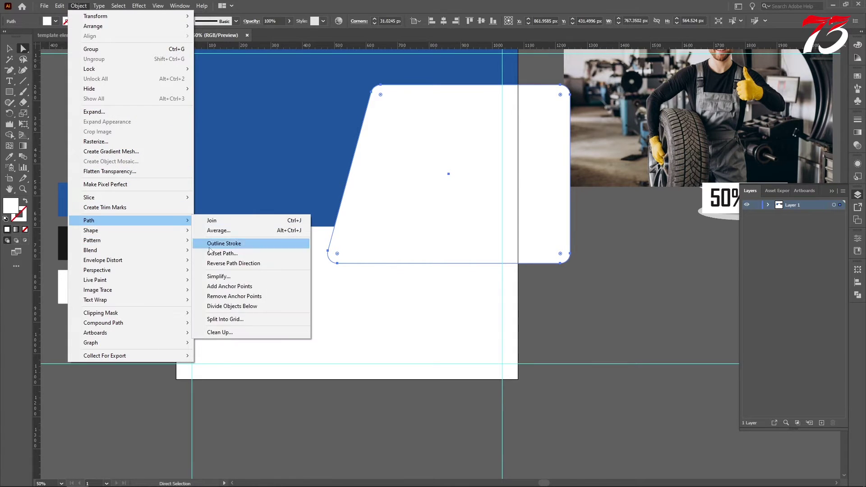
pyautogui.click(227, 251)
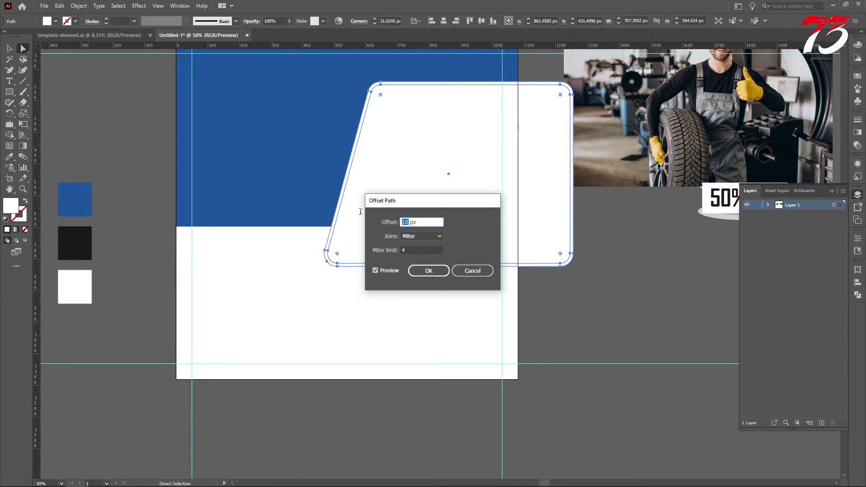
pyautogui.write('-25')
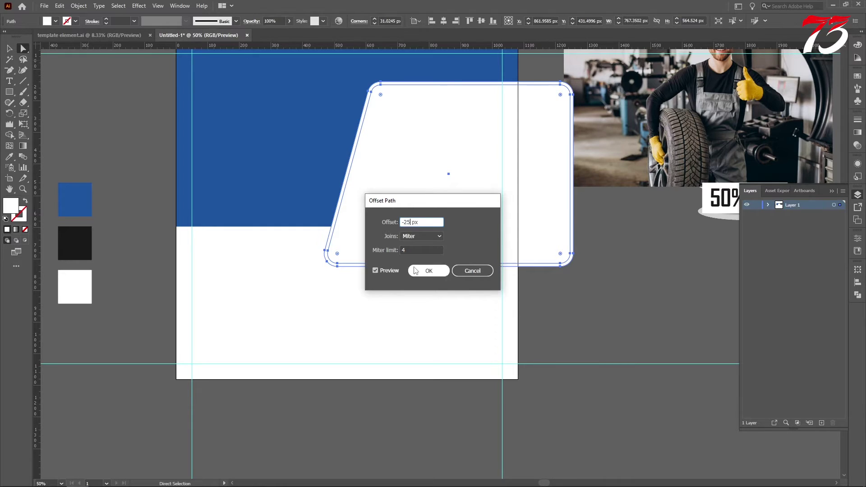
pyautogui.click(376, 270)
pyautogui.click(376, 271)
pyautogui.click(414, 273)
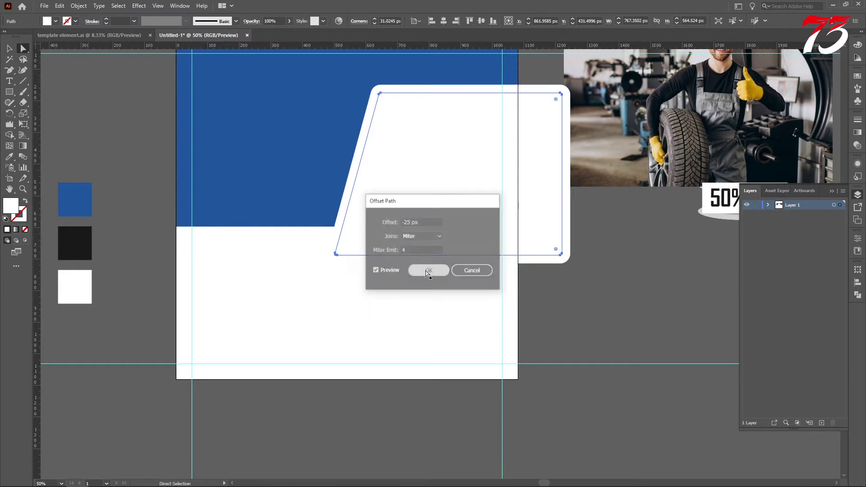
# Fill the inner offset shape with the sampled background blue, and delete that shape
pyautogui.press('i')
pyautogui.click(230, 148)
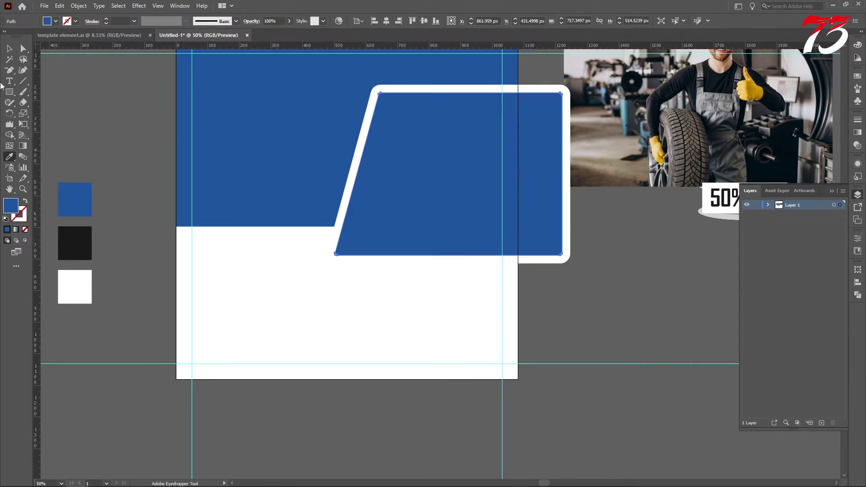
pyautogui.press('v')
pyautogui.scroll(2, 129, 126)
pyautogui.click(124, 126)
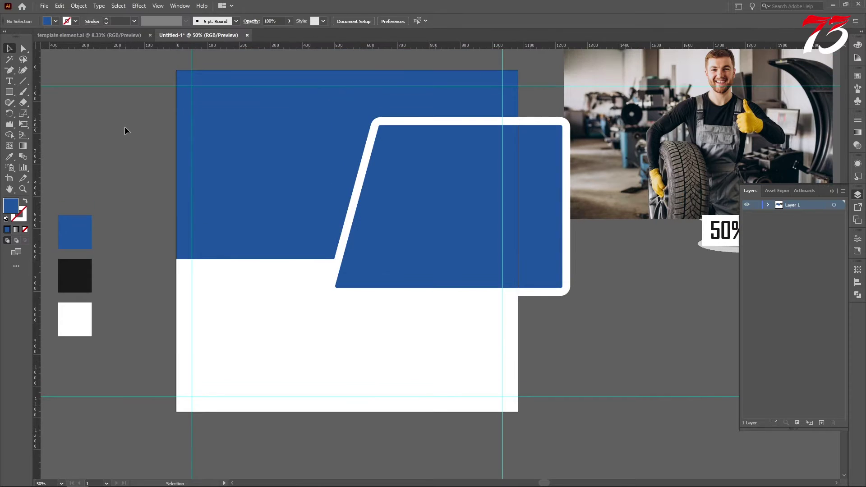
pyautogui.click(472, 194)
pyautogui.press('Delete')
# Round all corners of the slanted white shape to about 100 px
pyautogui.click(461, 188)
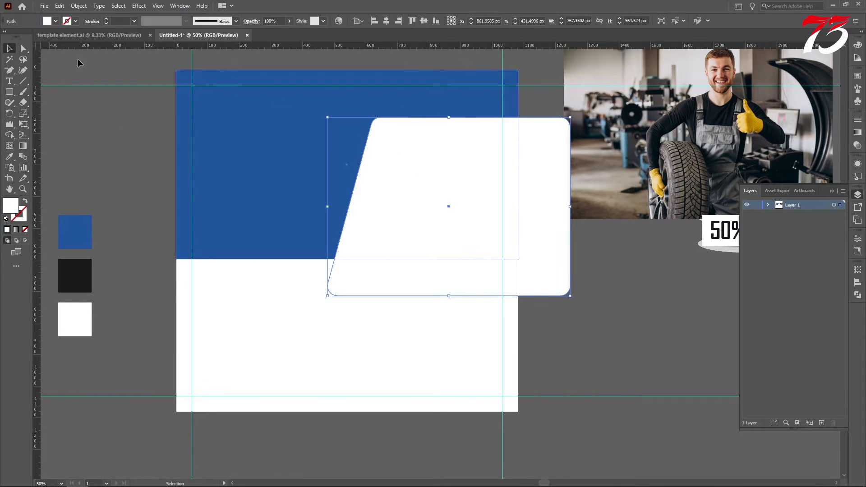
pyautogui.press('a')
pyautogui.moveTo(379, 130); pyautogui.dragTo(398, 153)
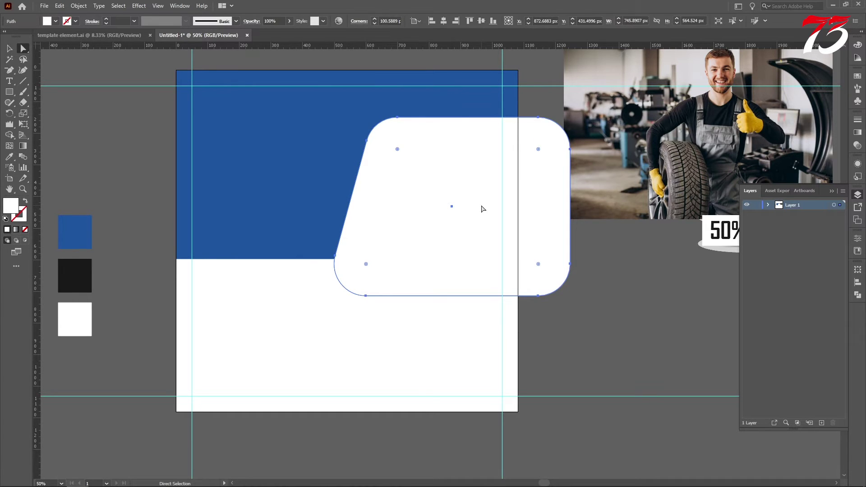
# Offset the rounded white shape's path by -25 px and fill the inner copy with the sampled background blue
pyautogui.scroll(1, 436, 192)
pyautogui.scroll(-1, 453, 196)
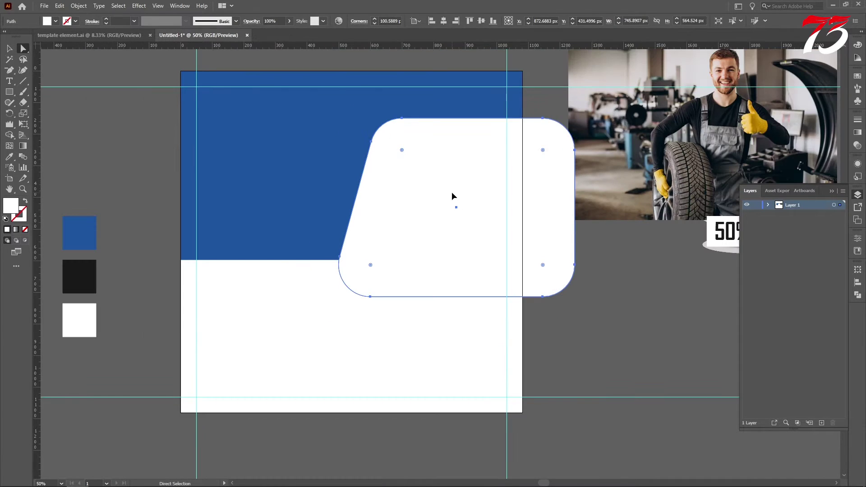
pyautogui.click(79, 6)
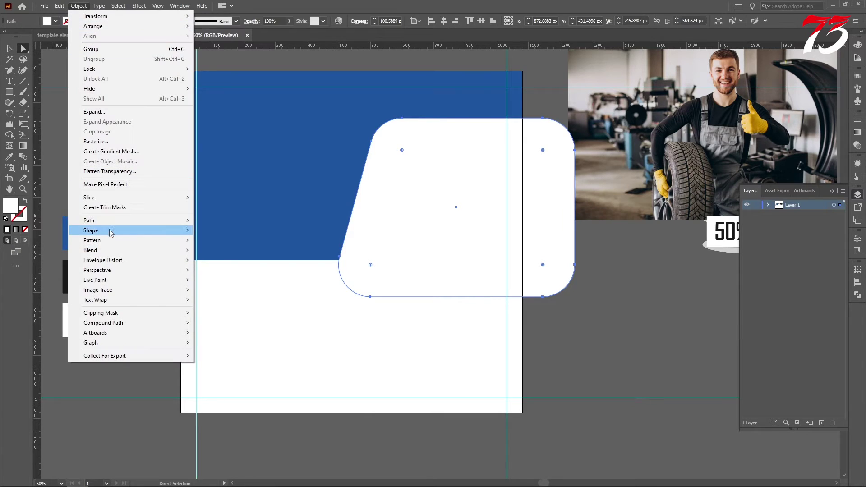
pyautogui.moveTo(109, 220)
pyautogui.click(231, 256)
pyautogui.click(435, 270)
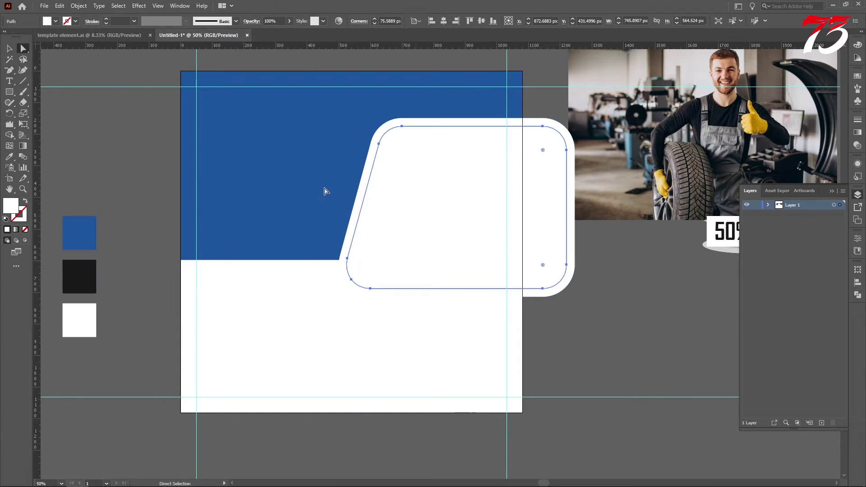
pyautogui.click(10, 157)
pyautogui.click(199, 113)
pyautogui.click(10, 48)
pyautogui.click(108, 138)
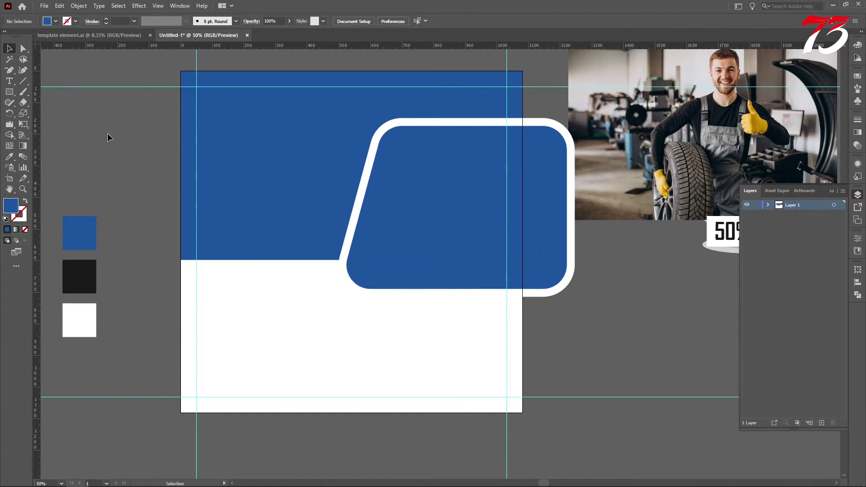
# Move the mechanic photo aside and trim the rounded shapes' overhang past the artboard's right edge with Shape Builder
pyautogui.scroll(-1, 456, 225)
pyautogui.moveTo(649, 172); pyautogui.dragTo(631, 143)
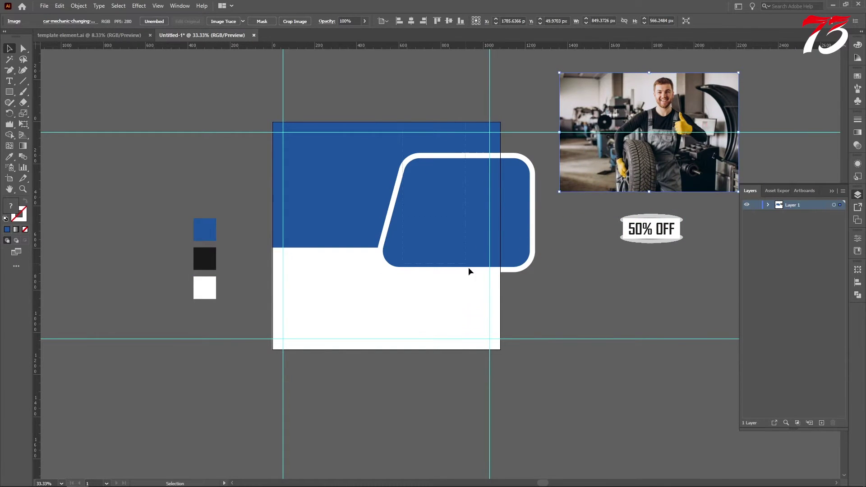
pyautogui.moveTo(469, 271); pyautogui.dragTo(476, 295)
pyautogui.click(10, 135)
pyautogui.keyDown('alt'); pyautogui.moveTo(522, 270); pyautogui.dragTo(512, 212); pyautogui.keyUp('alt')
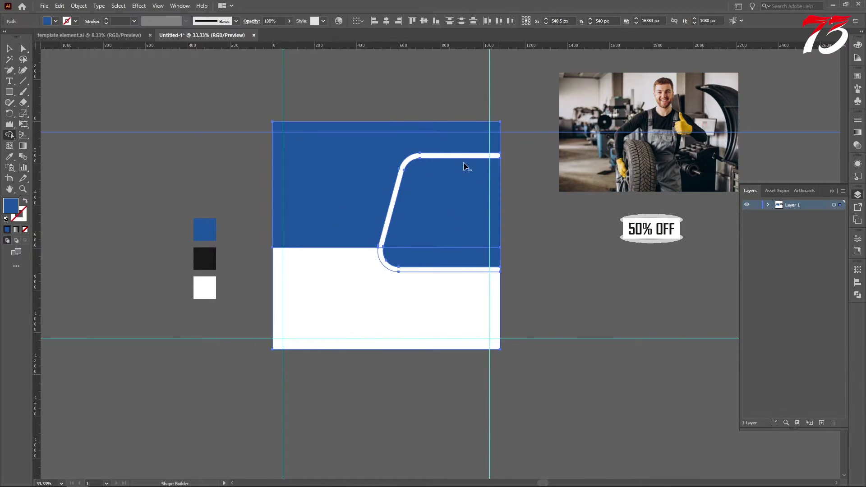
pyautogui.click(9, 48)
# Position the mechanic photo behind the inner blue shape and make a clipping mask from the two
pyautogui.scroll(-1, 590, 210)
pyautogui.moveTo(658, 118); pyautogui.dragTo(424, 199)
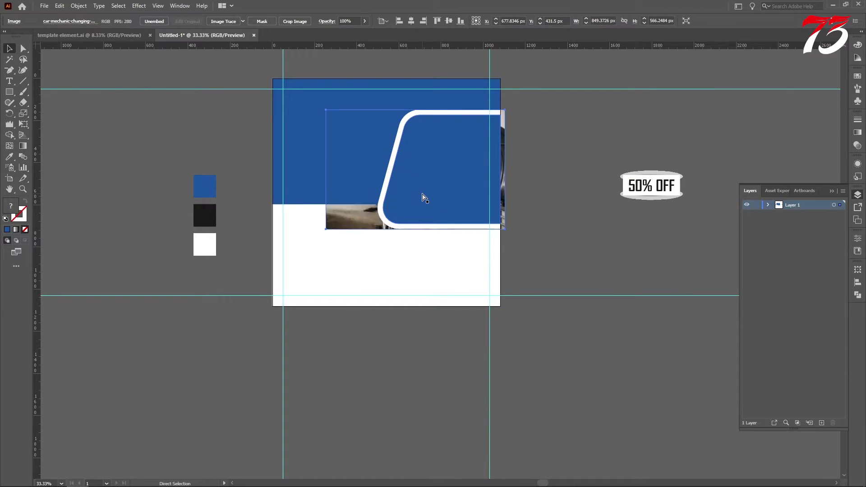
pyautogui.keyDown('shift'); pyautogui.click(437, 175); pyautogui.keyUp('shift')
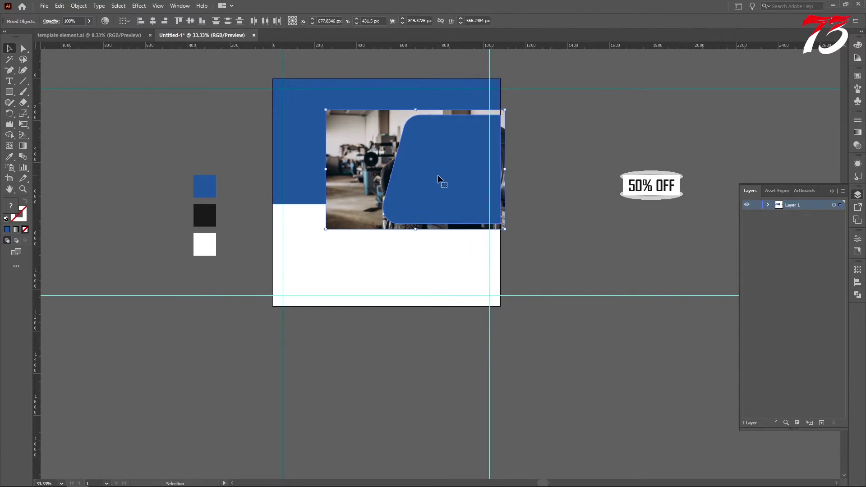
pyautogui.rightClick(438, 175)
pyautogui.click(475, 254)
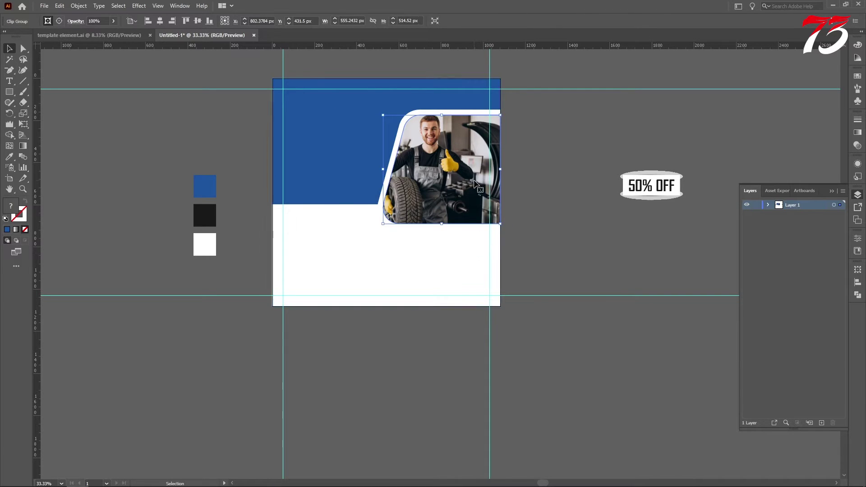
# Select only the photo inside the clip group and shift it about 108 px right within the mask
pyautogui.click(769, 205)
pyautogui.click(779, 214)
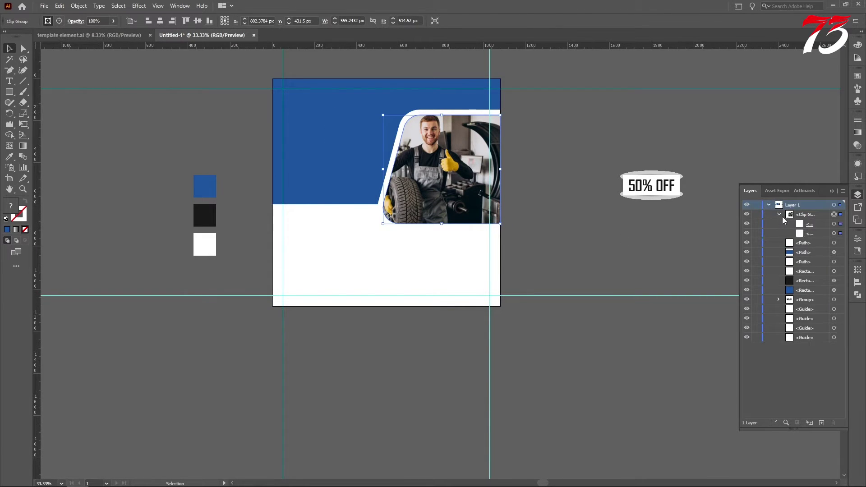
pyautogui.click(835, 233)
pyautogui.scroll(3, 438, 145)
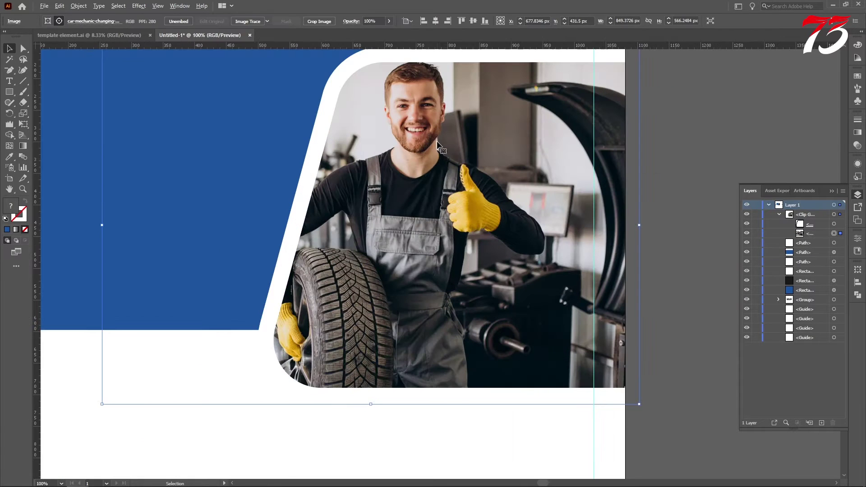
pyautogui.press('Right')
pyautogui.press('Right')
pyautogui.press('Right')
pyautogui.press('Right')
pyautogui.press('Right')
pyautogui.press('Right')
pyautogui.press('Right')
pyautogui.press('Right')
pyautogui.press('Right')
pyautogui.press('Right')
pyautogui.press('Right')
pyautogui.press('Right')
pyautogui.press('Right')
pyautogui.press('Right')
pyautogui.press('Right')
pyautogui.press('Right')
pyautogui.press('Right')
pyautogui.press('Right')
pyautogui.press('Right')
pyautogui.press('Right')
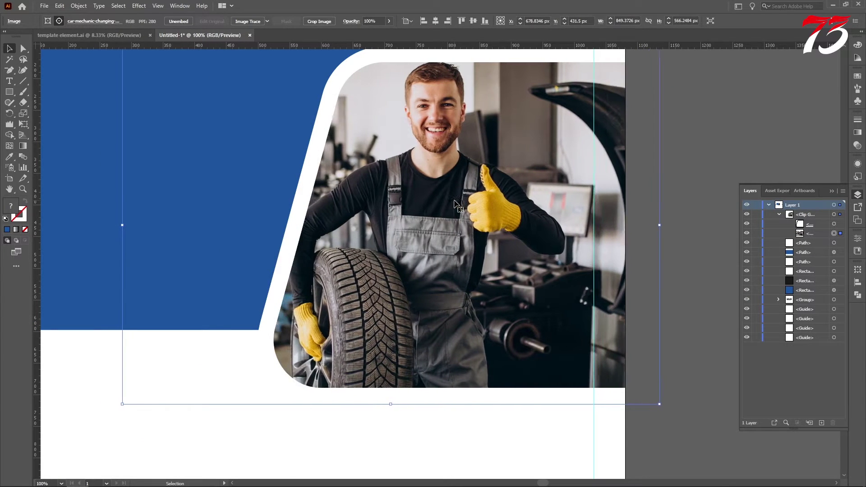
pyautogui.press('Right')
pyautogui.press('Right')
pyautogui.press('Right')
pyautogui.press('Right')
pyautogui.press('Right')
pyautogui.press('Right')
pyautogui.press('Right')
pyautogui.press('Right')
pyautogui.press('Right')
pyautogui.press('Right')
pyautogui.press('Right')
pyautogui.press('Right')
pyautogui.press('Right')
pyautogui.press('Right')
pyautogui.press('Right')
pyautogui.press('Right')
pyautogui.press('Right')
pyautogui.press('Right')
pyautogui.press('Right')
pyautogui.press('Right')
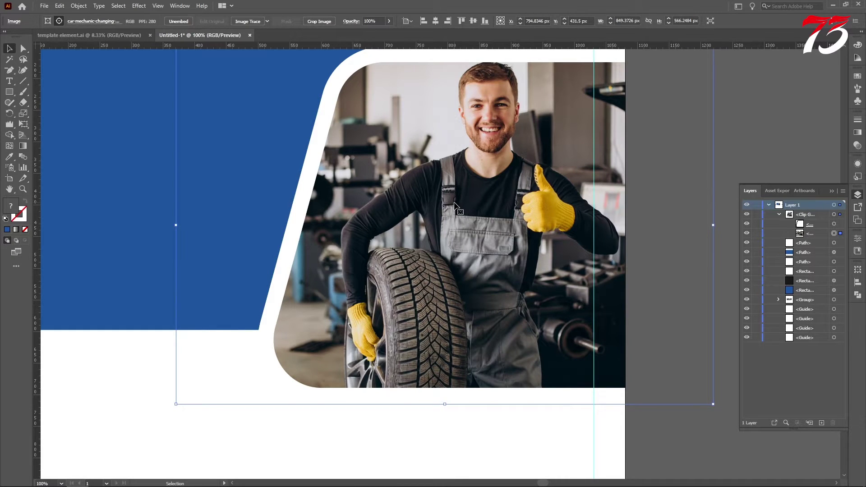
pyautogui.press('Left')
pyautogui.press('Left')
pyautogui.press('Left')
pyautogui.press('Left')
pyautogui.press('Left')
pyautogui.press('Left')
pyautogui.press('Left')
pyautogui.press('Left')
pyautogui.press('Left')
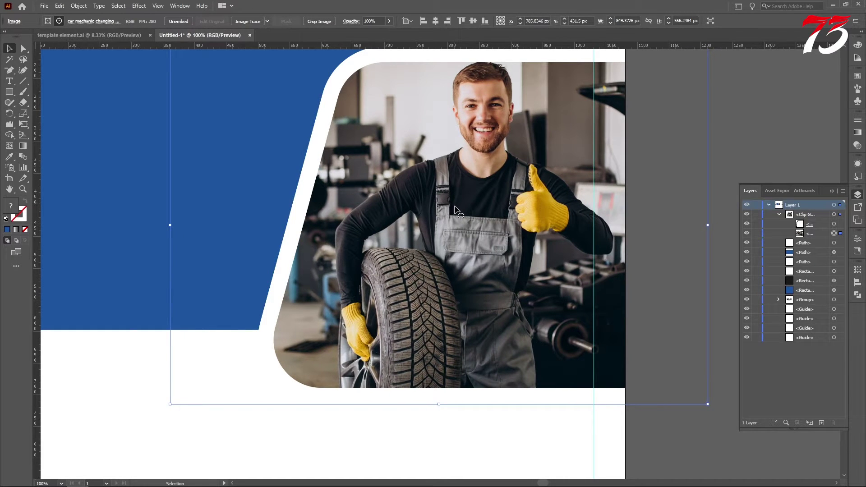
pyautogui.scroll(-2, 436, 204)
pyautogui.click(636, 165)
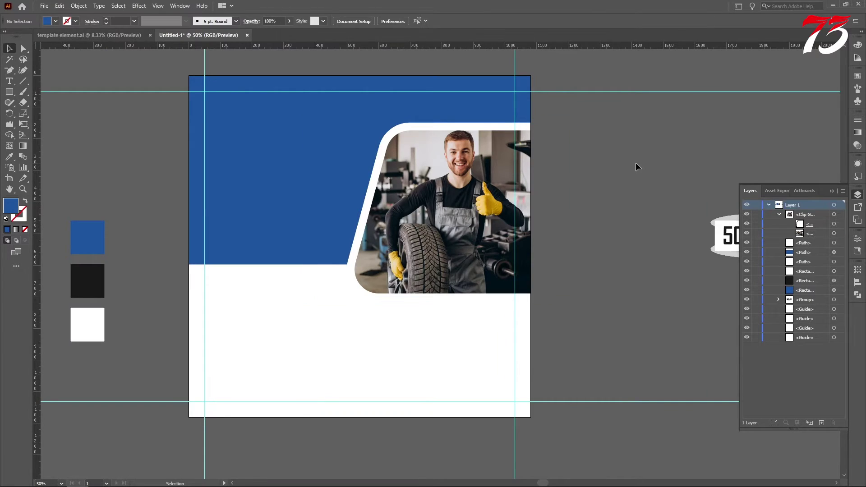
pyautogui.scroll(-2, 568, 169)
pyautogui.scroll(1, 340, 189)
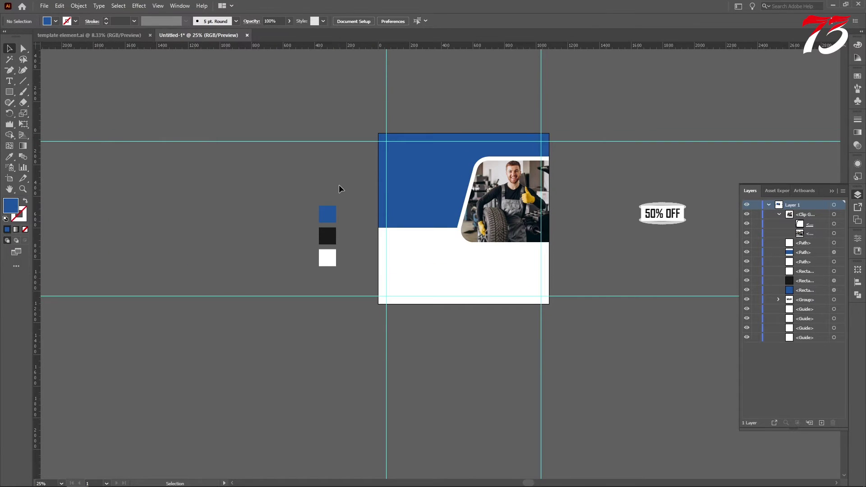
pyautogui.click(10, 83)
pyautogui.scroll(2, 364, 183)
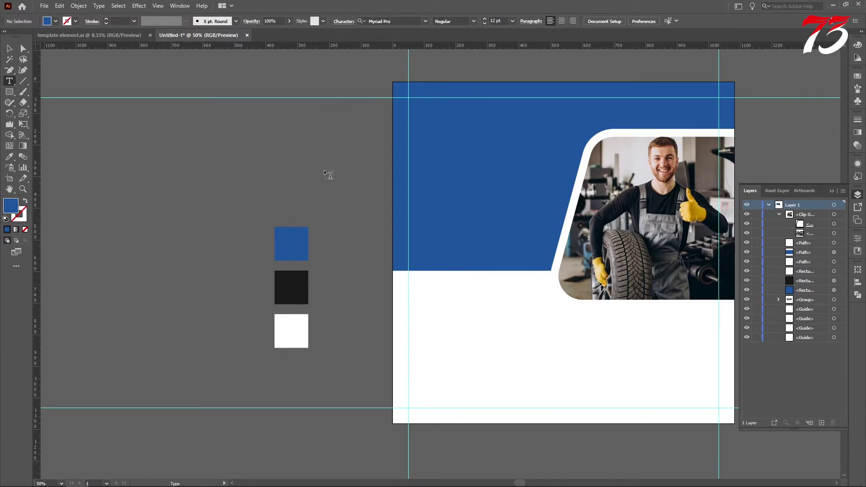
pyautogui.click(10, 48)
# Bring the phone, website, social icon and company logo groups from template element.ai into the post document
pyautogui.click(90, 35)
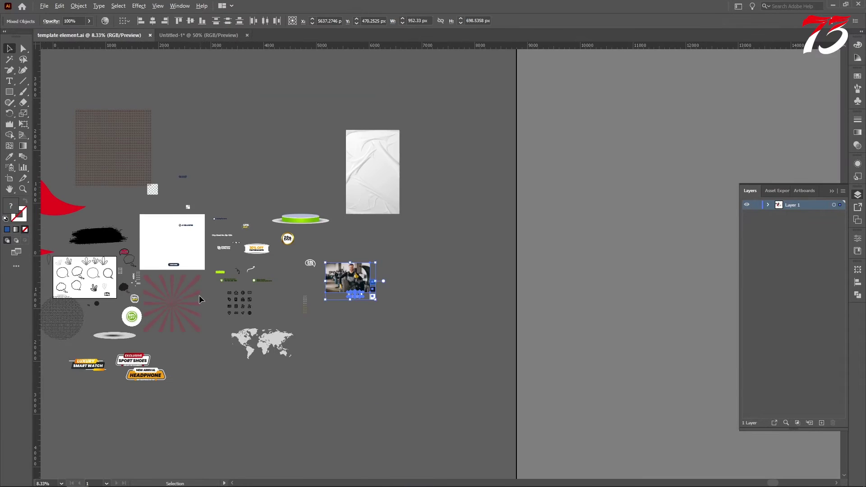
pyautogui.scroll(3, 590, 247)
pyautogui.click(616, 251)
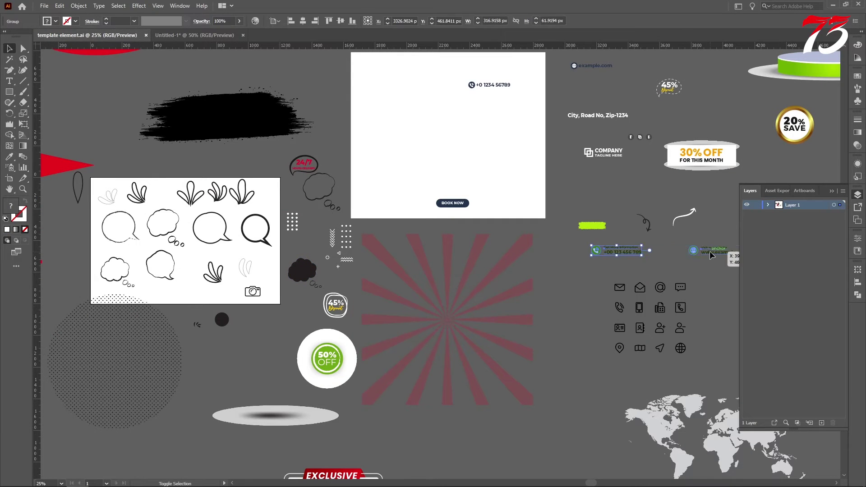
pyautogui.scroll(-1, 564, 232)
pyautogui.keyDown('shift'); pyautogui.click(614, 168); pyautogui.keyUp('shift')
pyautogui.keyDown('shift'); pyautogui.click(597, 180); pyautogui.keyUp('shift')
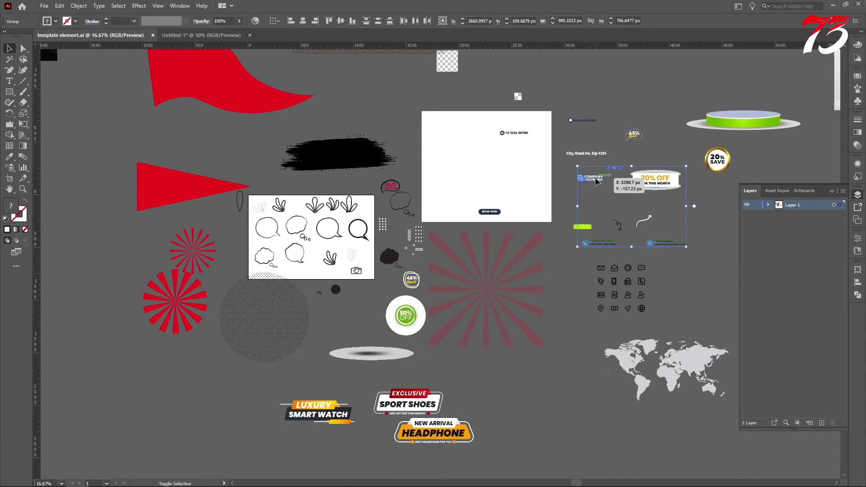
pyautogui.moveTo(597, 180); pyautogui.dragTo(393, 128)
# Place the white company logo in the blue area's upper-left corner, against the margin guides
pyautogui.scroll(-2, 288, 137)
pyautogui.click(184, 217)
pyautogui.scroll(8, 376, 122)
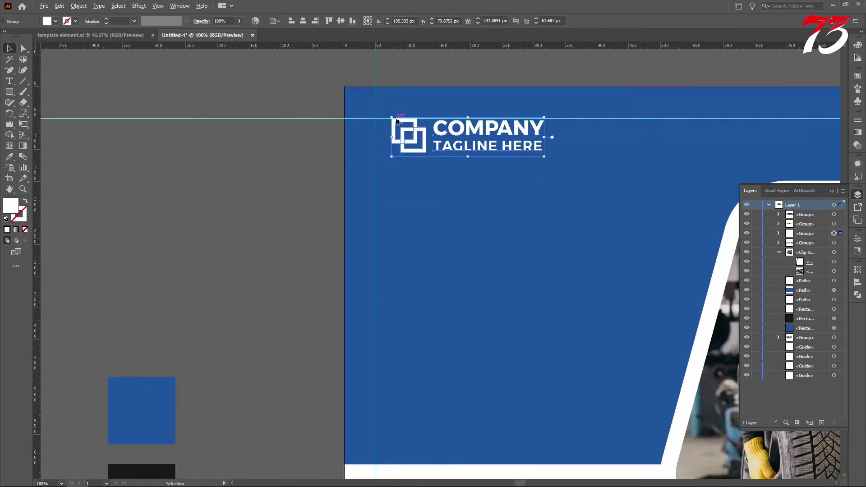
pyautogui.moveTo(428, 165); pyautogui.dragTo(365, 166)
pyautogui.scroll(-3, 333, 176)
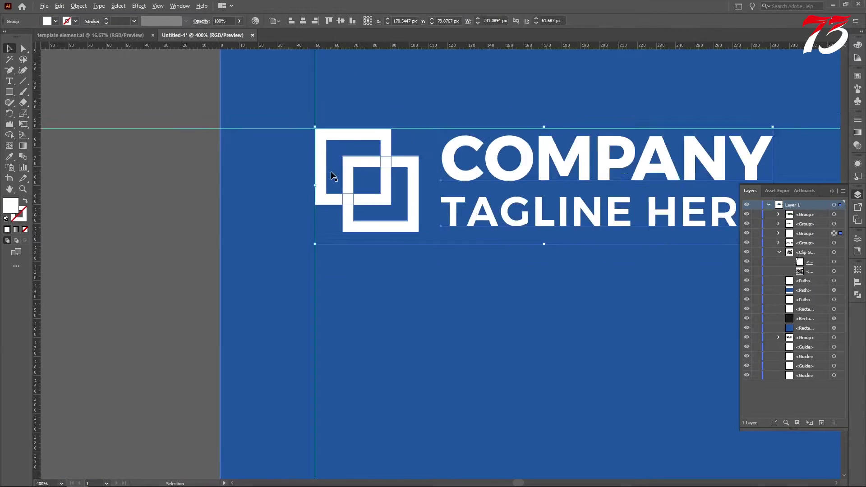
# Scale the company logo down proportionally to about 194 px wide
pyautogui.moveTo(554, 208); pyautogui.dragTo(510, 195)
pyautogui.scroll(-5, 508, 194)
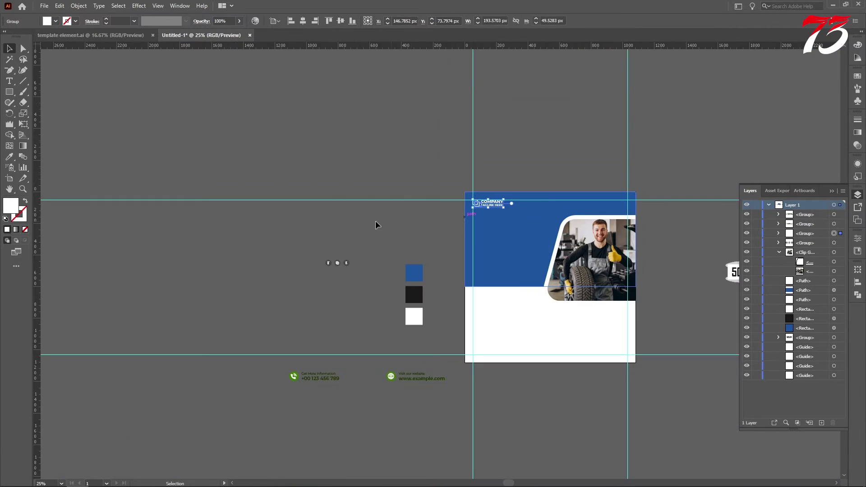
# Move the social icon group to the blue area's upper-right corner, flush with the top and right margin guides
pyautogui.click(334, 243)
pyautogui.moveTo(339, 248); pyautogui.dragTo(652, 161)
pyautogui.scroll(8, 627, 186)
pyautogui.scroll(2, 654, 155)
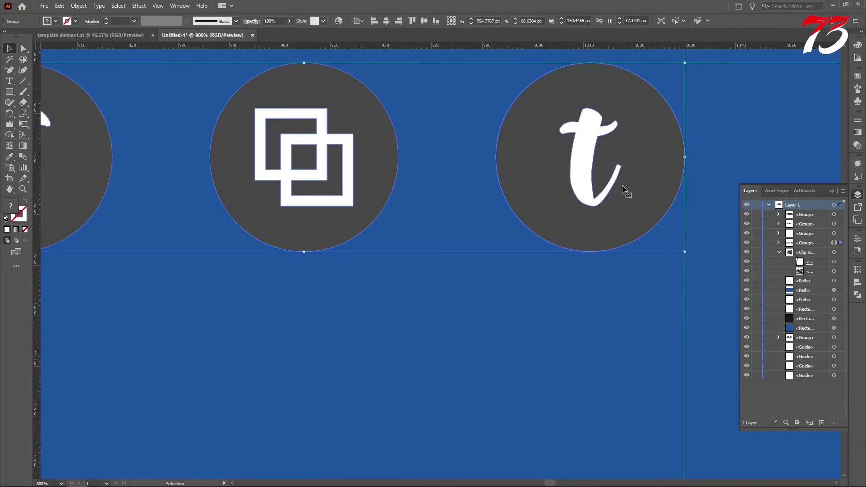
pyautogui.scroll(-4, 624, 193)
pyautogui.click(709, 127)
pyautogui.click(23, 48)
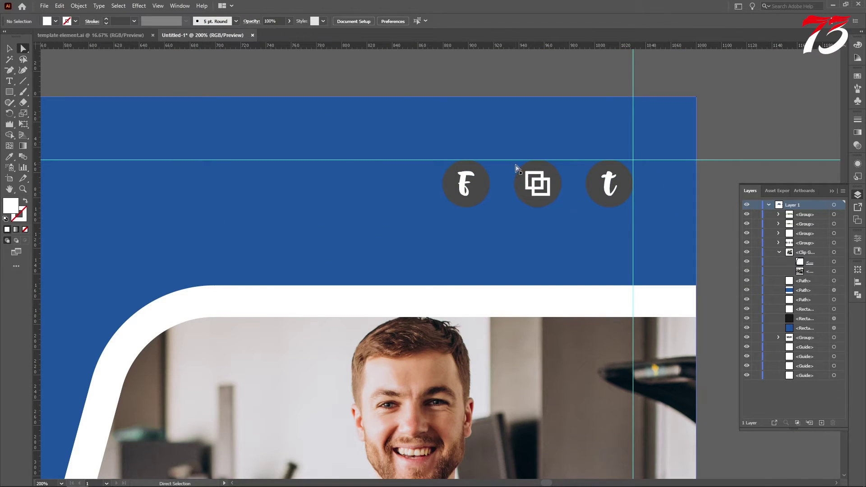
pyautogui.scroll(3, 517, 170)
pyautogui.click(458, 186)
pyautogui.keyDown('shift'); pyautogui.click(566, 210); pyautogui.keyUp('shift')
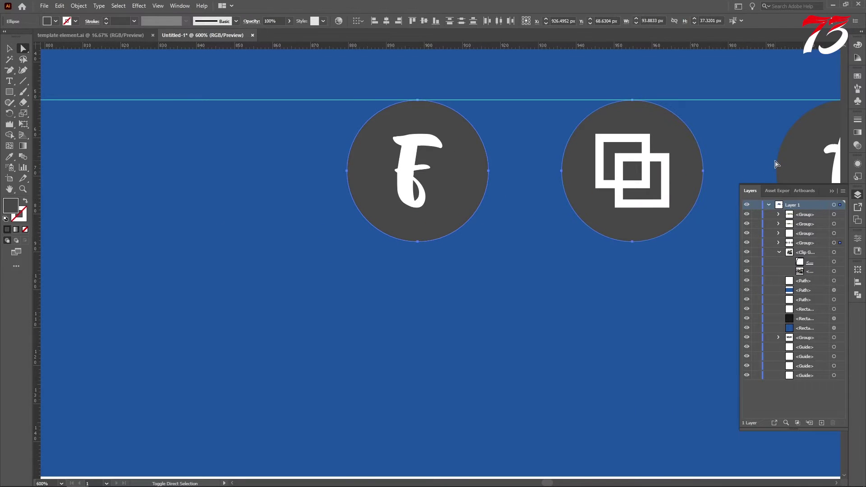
pyautogui.keyDown('shift'); pyautogui.click(790, 166); pyautogui.keyUp('shift')
pyautogui.scroll(-3, 437, 212)
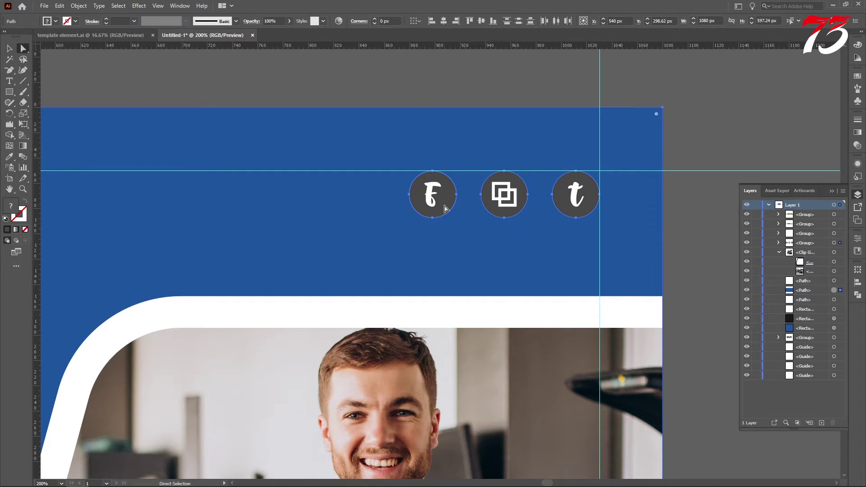
pyautogui.keyDown('shift'); pyautogui.click(449, 145); pyautogui.keyUp('shift')
pyautogui.click(429, 81)
pyautogui.click(9, 48)
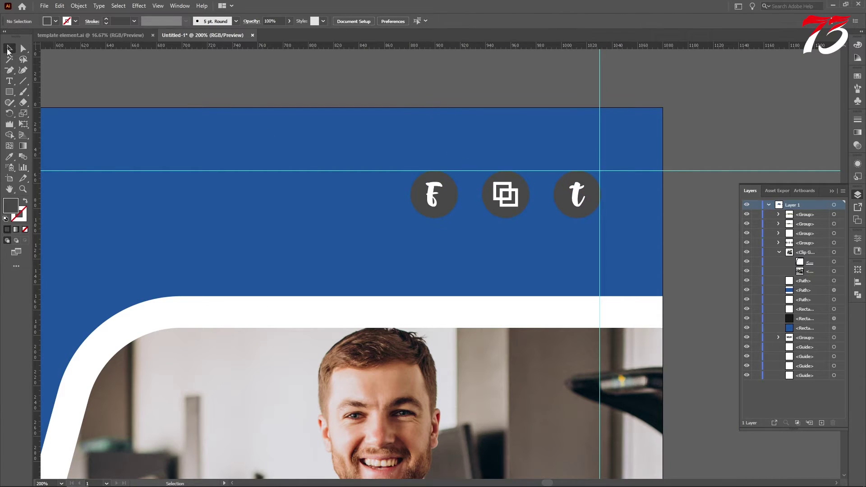
pyautogui.scroll(3, 576, 199)
pyautogui.click(576, 199)
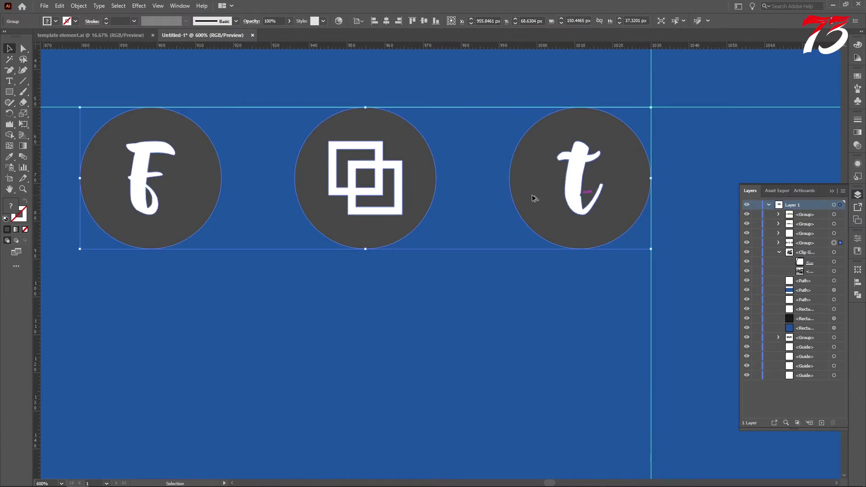
pyautogui.scroll(-4, 537, 196)
pyautogui.click(677, 149)
# Recolour the three symbols inside the social icon circles with the background blue
pyautogui.press('a')
pyautogui.scroll(4, 398, 197)
pyautogui.click(391, 180)
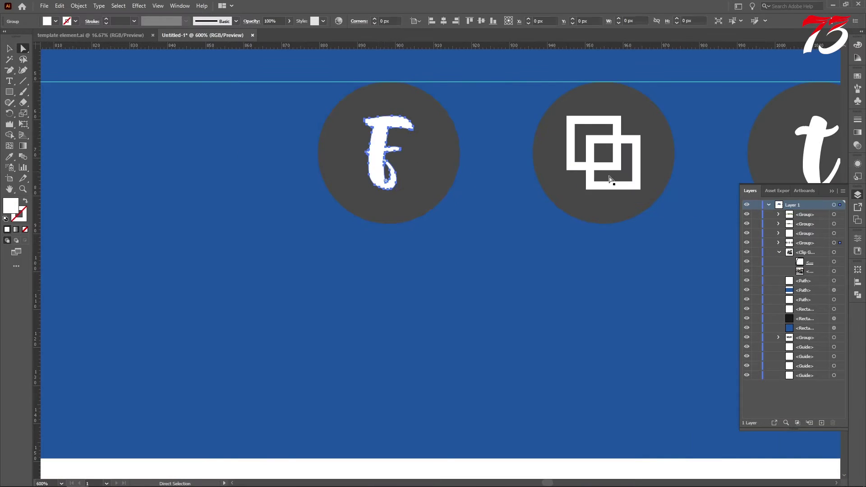
pyautogui.keyDown('shift'); pyautogui.click(609, 180); pyautogui.keyUp('shift')
pyautogui.keyDown('shift'); pyautogui.click(812, 153); pyautogui.keyUp('shift')
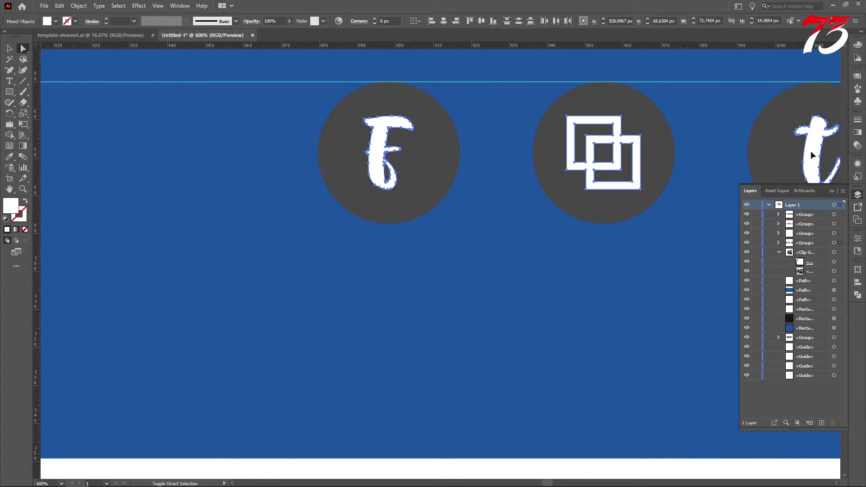
pyautogui.click(9, 157)
pyautogui.click(67, 149)
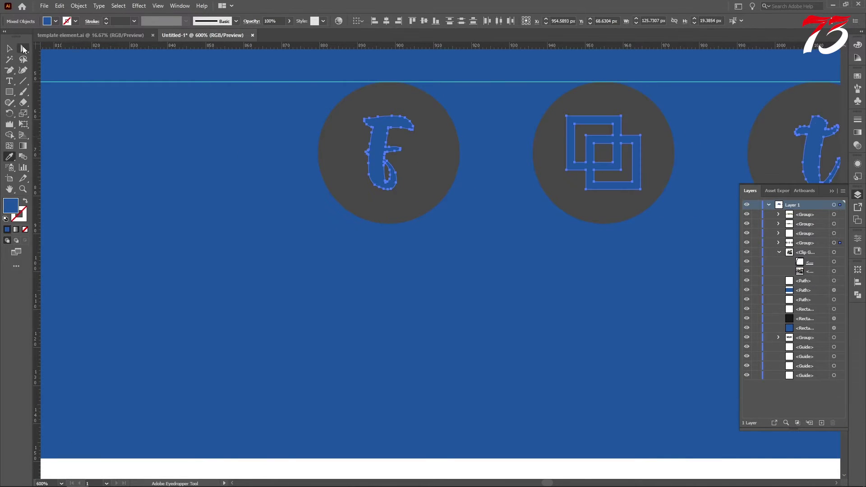
# Recolour the three dark social icon circles white
pyautogui.keyDown('ctrl'); pyautogui.click(345, 185); pyautogui.keyUp('ctrl')
pyautogui.keyDown('shift'); pyautogui.click(607, 222); pyautogui.keyUp('shift')
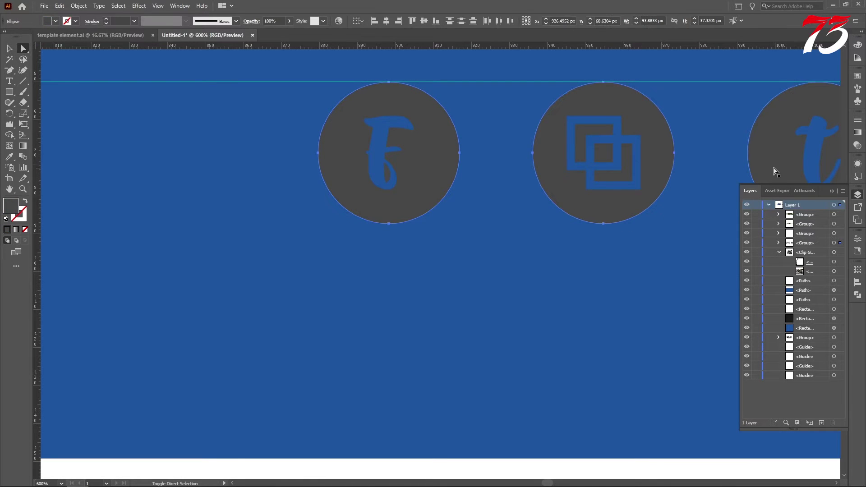
pyautogui.keyDown('shift'); pyautogui.click(774, 170); pyautogui.keyUp('shift')
pyautogui.click(9, 156)
pyautogui.scroll(-3, 446, 203)
pyautogui.click(449, 313)
pyautogui.hotkey('ctrl', '-')
pyautogui.hotkey('ctrl', '-')
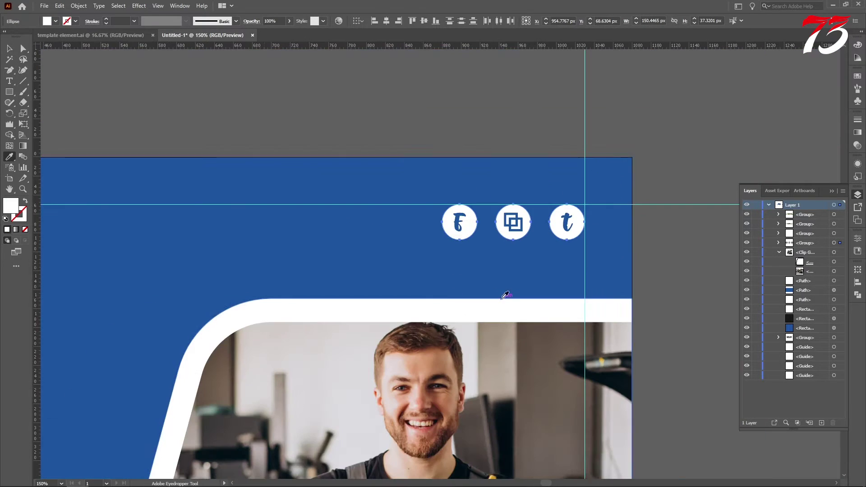
pyautogui.scroll(-1, 449, 312)
pyautogui.press('v')
pyautogui.hotkey('ctrl', '-')
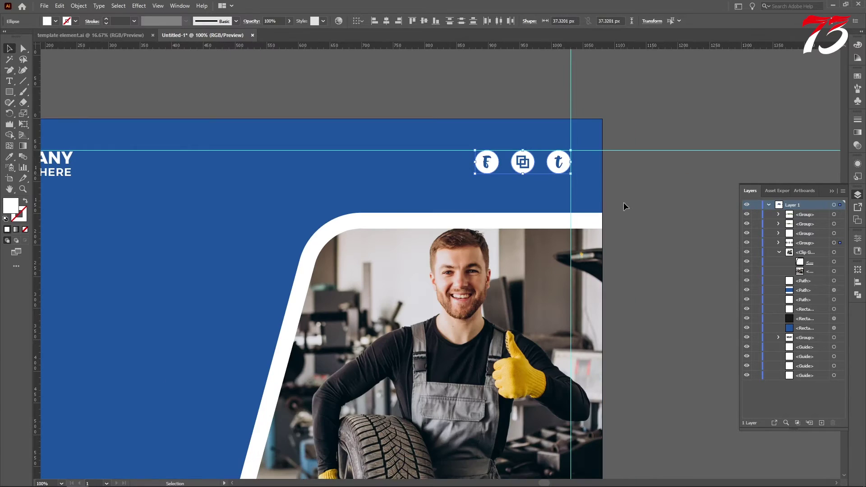
pyautogui.scroll(-1, 623, 202)
pyautogui.click(681, 192)
# Enlarge the company logo proportionally to about 214 px wide, keeping it against the margin guides
pyautogui.hotkey('ctrl', '-')
pyautogui.hotkey('ctrl', '-')
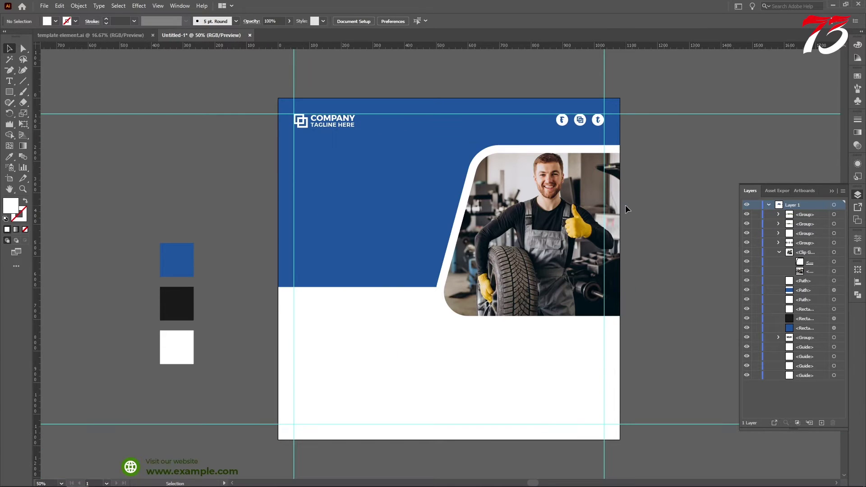
pyautogui.scroll(-2, 599, 203)
pyautogui.scroll(-1, 599, 203)
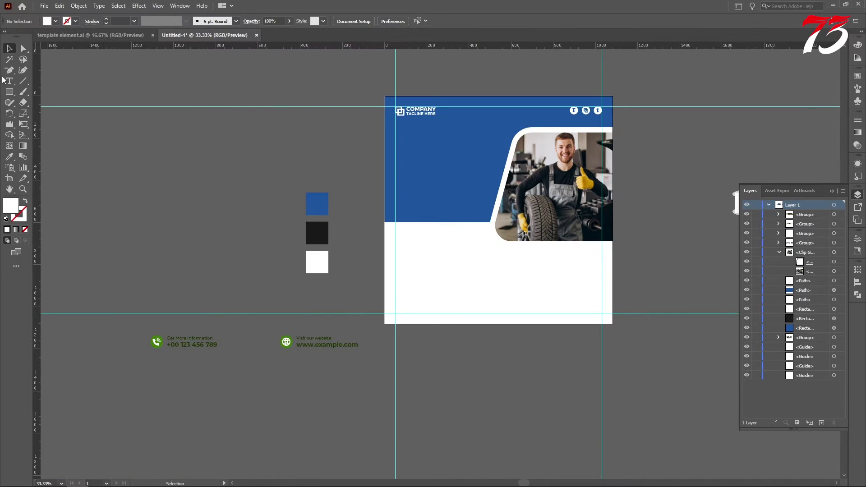
pyautogui.click(9, 81)
pyautogui.click(9, 48)
pyautogui.scroll(2, 425, 117)
pyautogui.click(456, 107)
pyautogui.moveTo(455, 119); pyautogui.dragTo(456, 121)
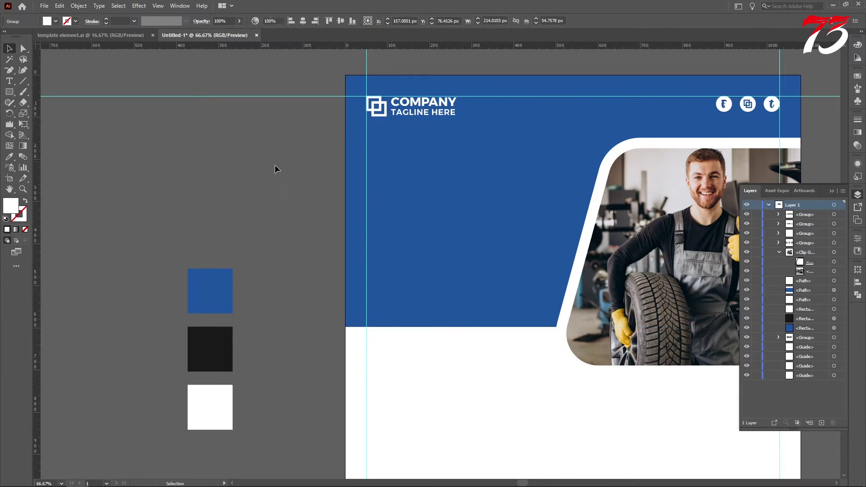
pyautogui.click(275, 164)
# Add the text "Auto Repair" at about 69.5 pt on the empty canvas beside the artboard
pyautogui.scroll(-1, 546, 138)
pyautogui.click(9, 81)
pyautogui.scroll(-1, 298, 173)
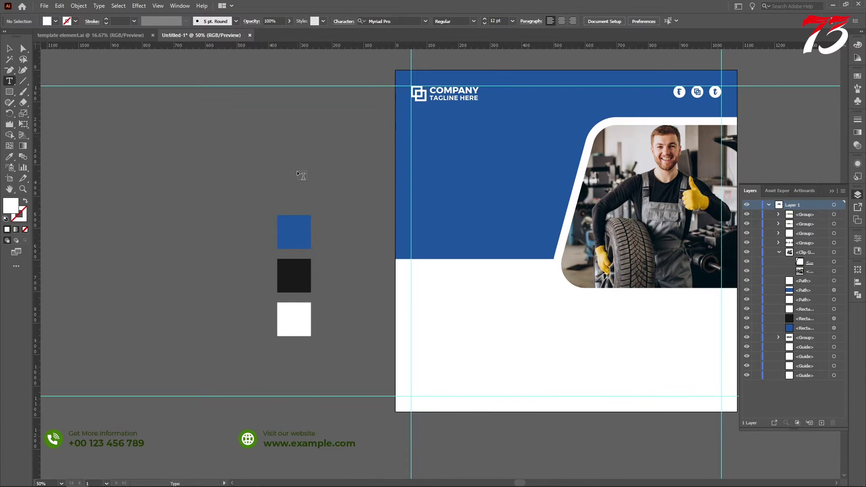
pyautogui.click(216, 144)
pyautogui.press('Escape')
pyautogui.moveTo(238, 145); pyautogui.dragTo(74, 148)
pyautogui.click(9, 81)
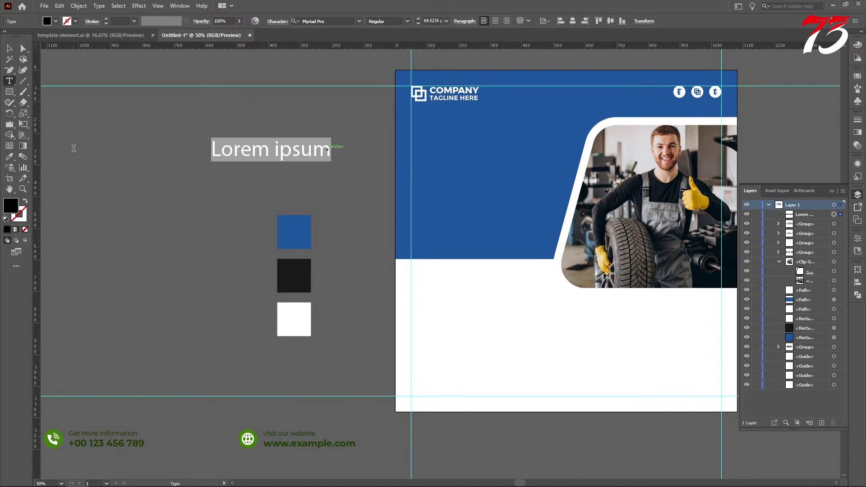
pyautogui.write('Auto')
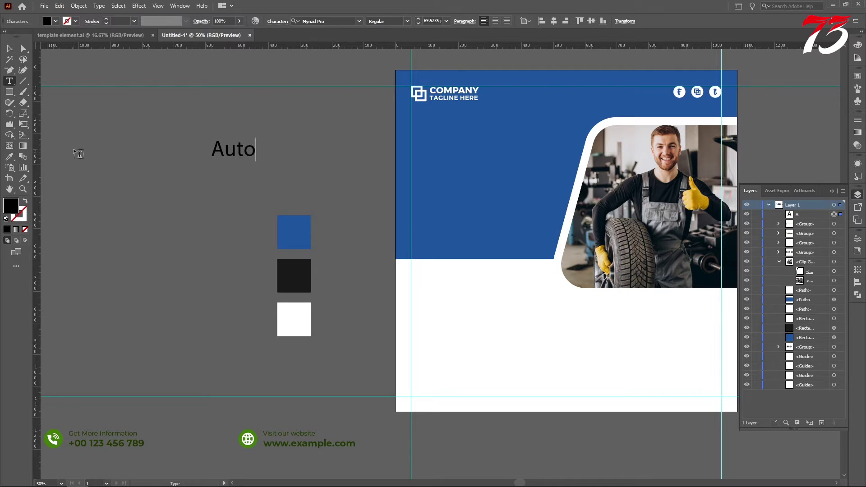
pyautogui.write(' Repair')
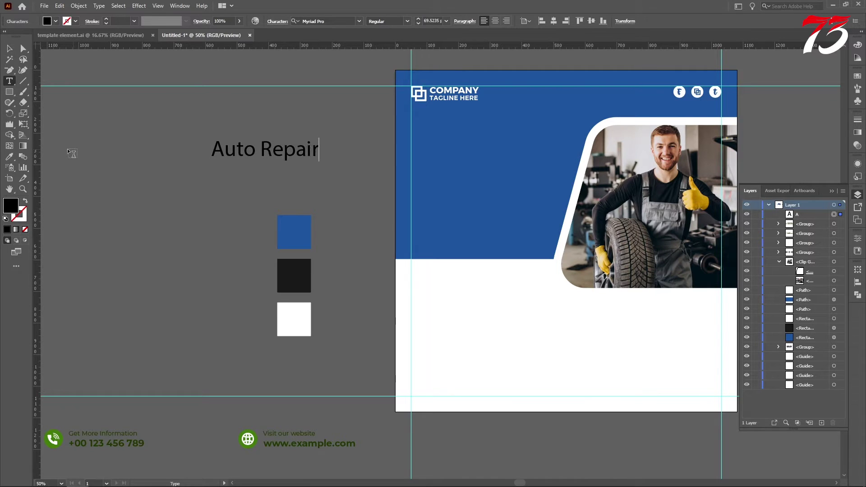
pyautogui.press('Escape')
# Set the "Auto Repair" text in Oswald Bold and give it the palette's white
pyautogui.click(329, 22)
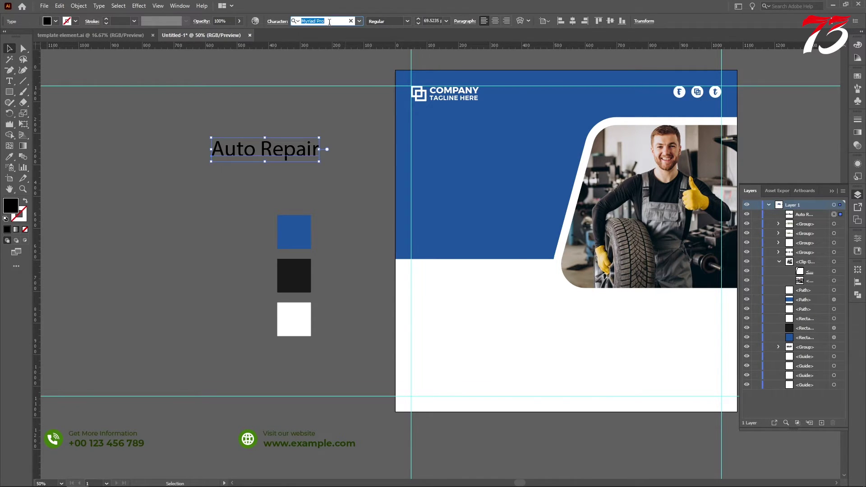
pyautogui.write('o')
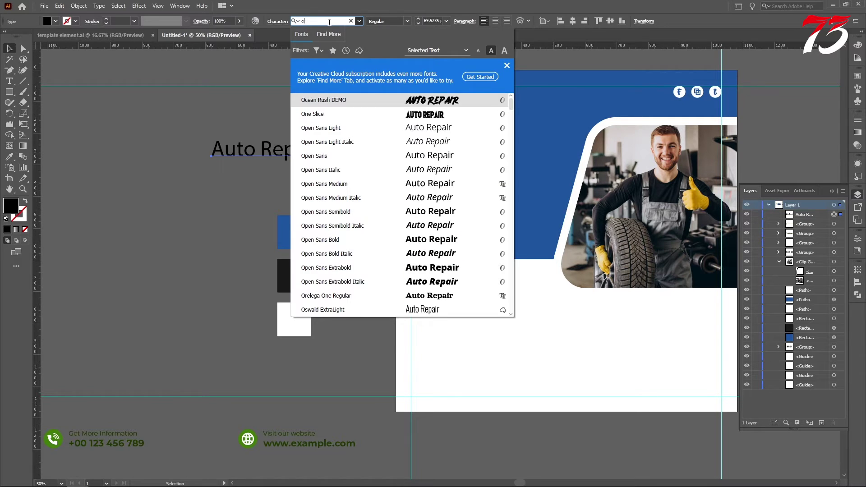
pyautogui.write('s')
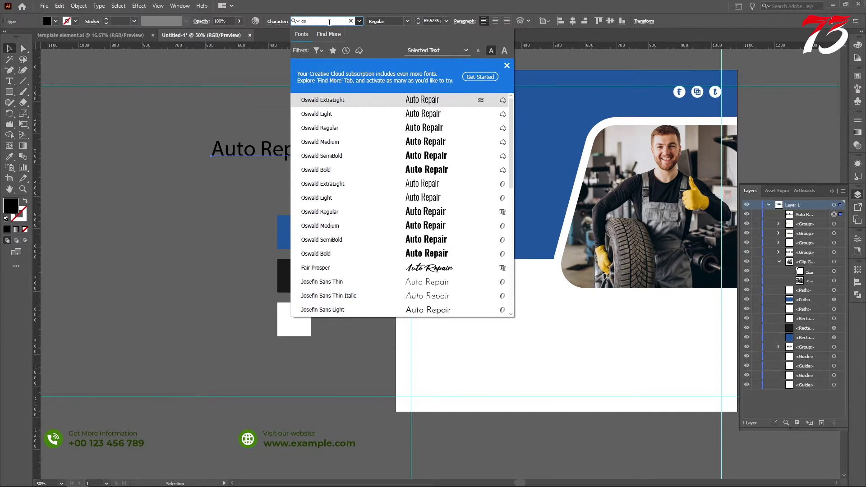
pyautogui.write('w')
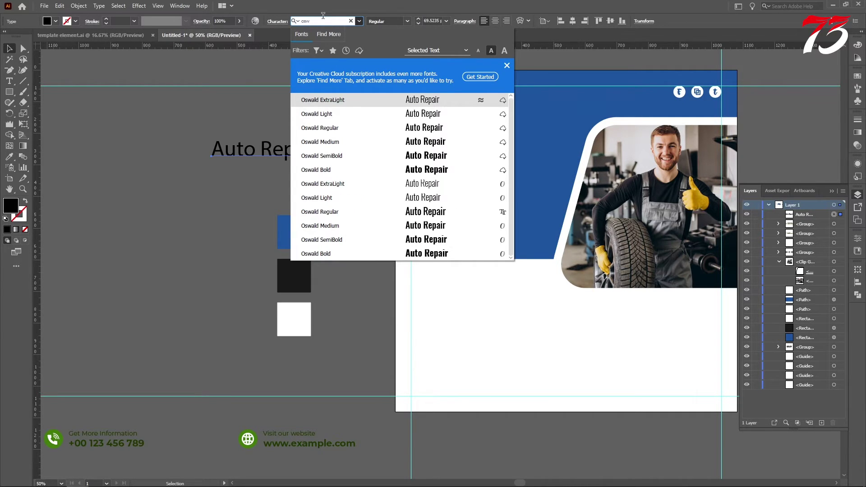
pyautogui.click(426, 171)
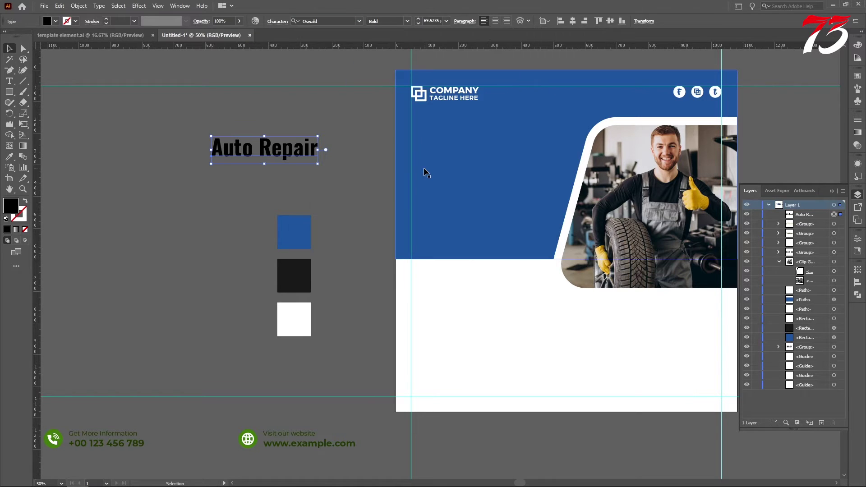
pyautogui.click(9, 157)
pyautogui.click(294, 319)
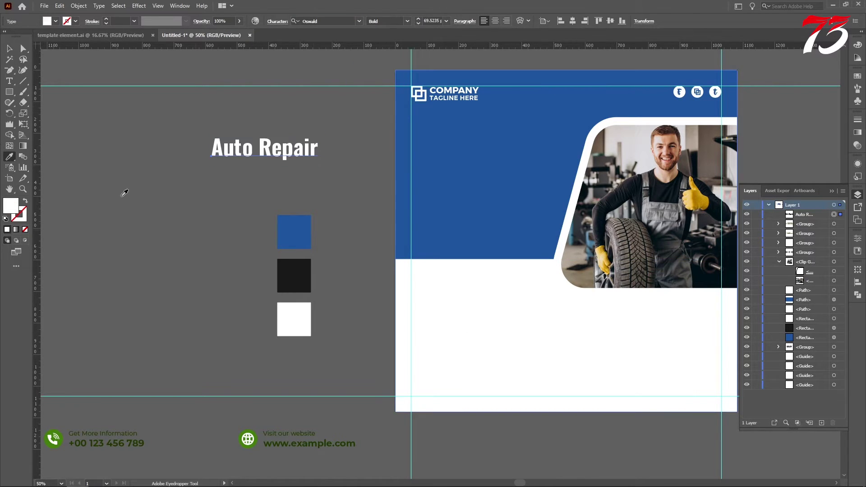
# Move the "Auto Repair" heading onto the blue area below the logo, aligning its first letter with the left margin guide
pyautogui.click(9, 49)
pyautogui.moveTo(243, 156); pyautogui.dragTo(440, 158)
pyautogui.scroll(3, 421, 154)
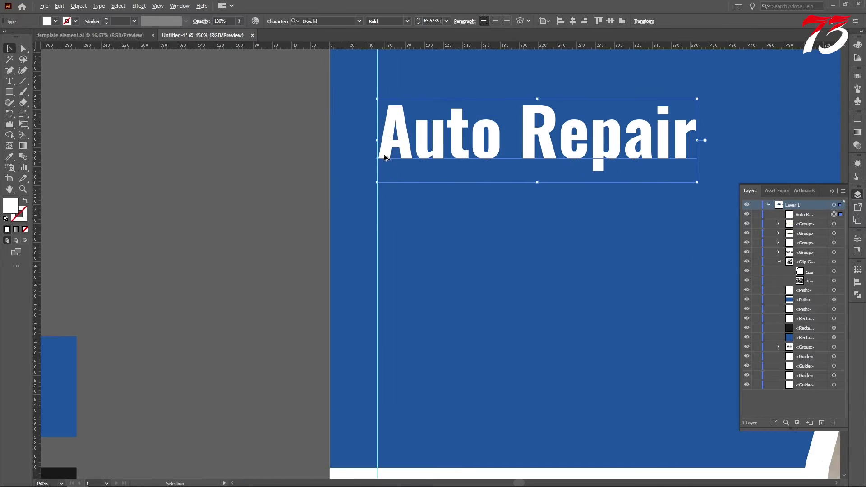
pyautogui.scroll(4, 385, 154)
pyautogui.moveTo(384, 154); pyautogui.dragTo(377, 151)
pyautogui.scroll(-3, 369, 164)
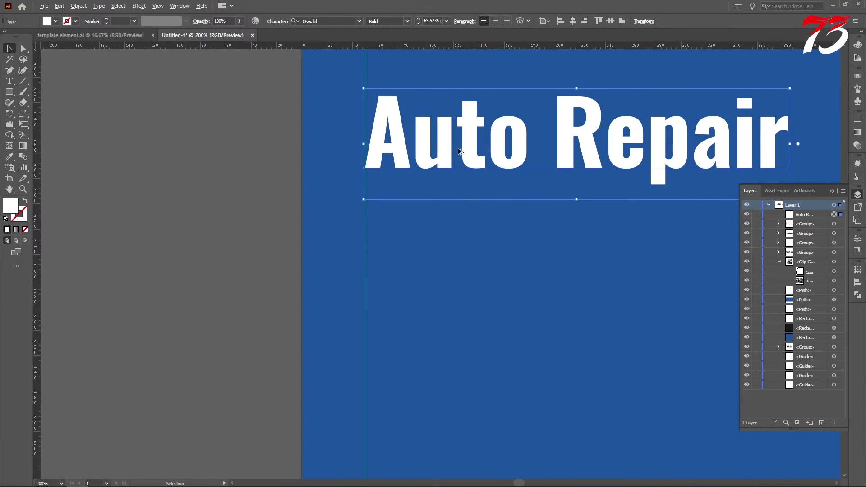
# Duplicate the "Auto Repair" heading straight down as a second headline line
pyautogui.moveTo(459, 151); pyautogui.dragTo(460, 270)
pyautogui.hotkey('ctrl', '-')
pyautogui.hotkey('ctrl', '-')
pyautogui.hotkey('ctrl', '-')
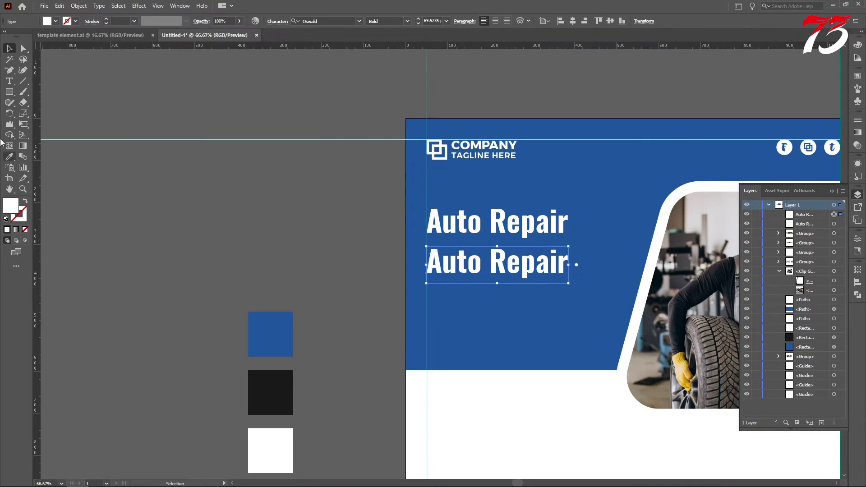
# Replace the lower headline copy's text with "& Maintenance"
pyautogui.click(9, 81)
pyautogui.moveTo(567, 260); pyautogui.dragTo(285, 257)
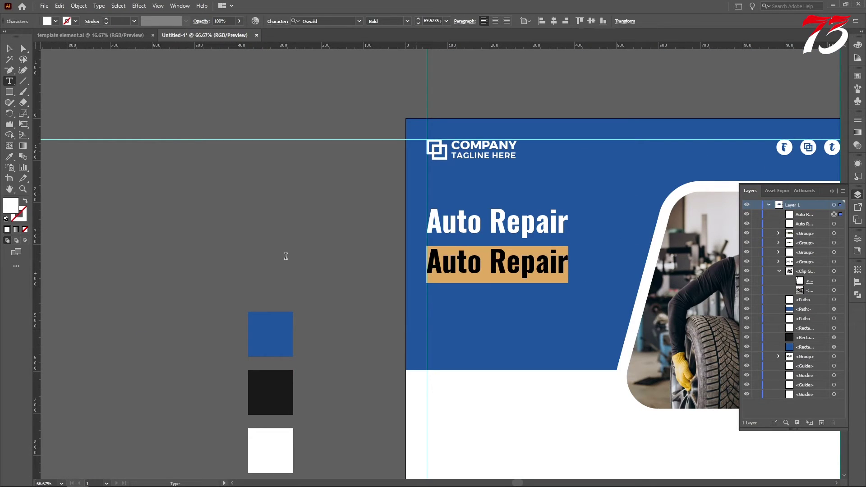
pyautogui.write('& ')
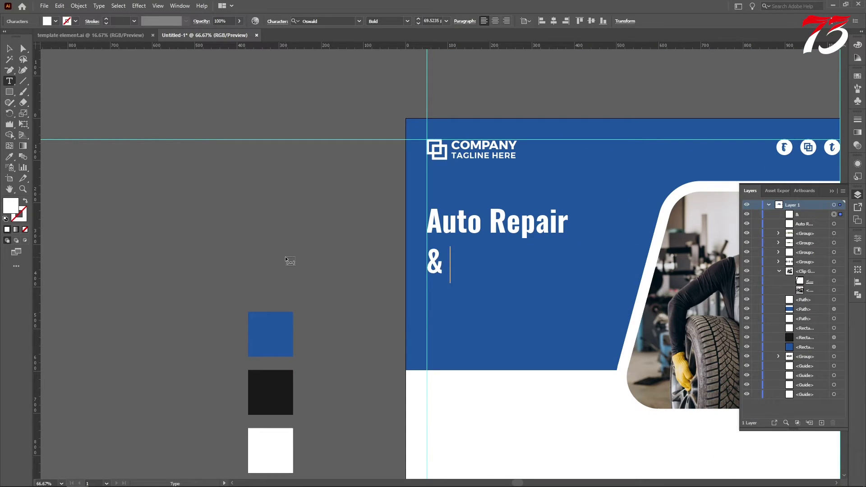
pyautogui.write('Maint')
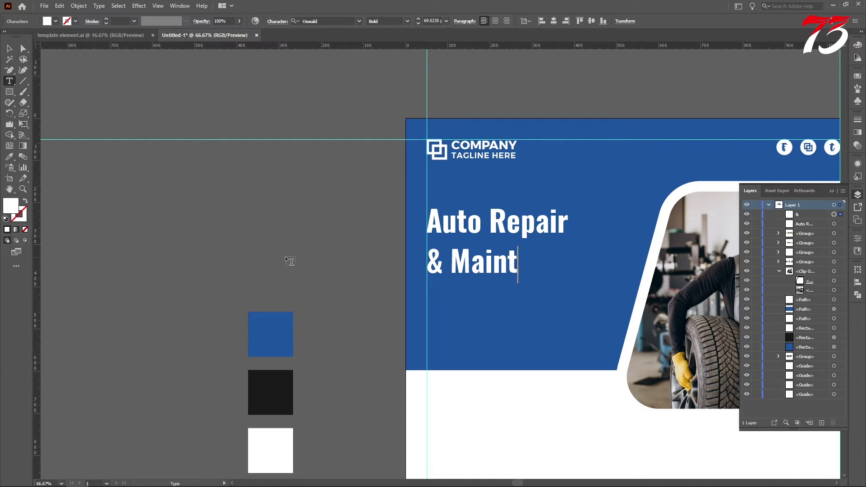
pyautogui.write('enance')
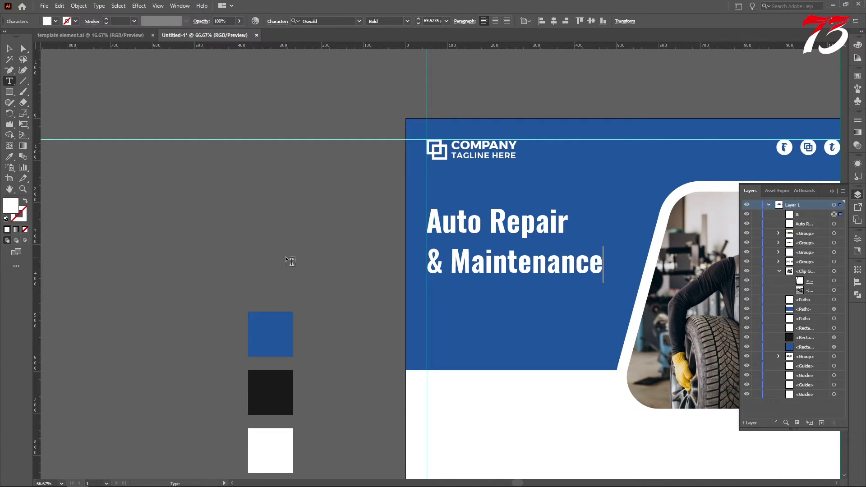
pyautogui.press('Escape')
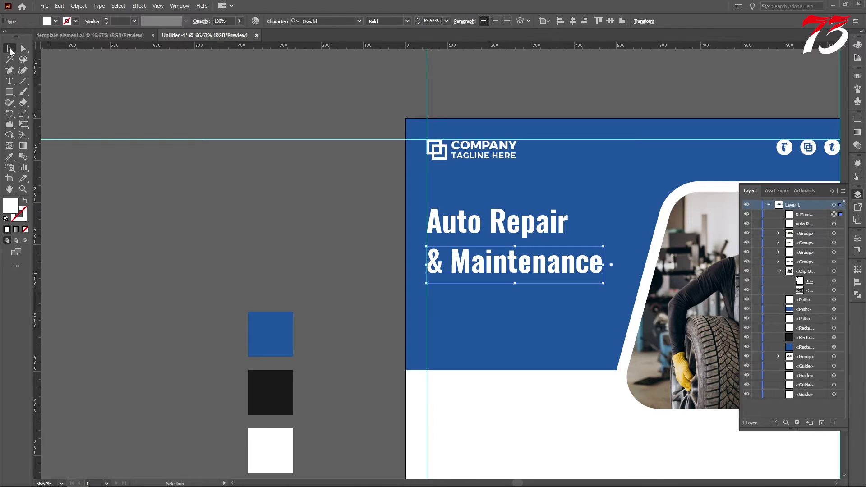
# Enlarge the "Auto Repair" and "& Maintenance" headline lines together to about 79 pt, keeping them at the left margin guide
pyautogui.scroll(-1, 466, 227)
pyautogui.scroll(2, 573, 213)
pyautogui.click(498, 192)
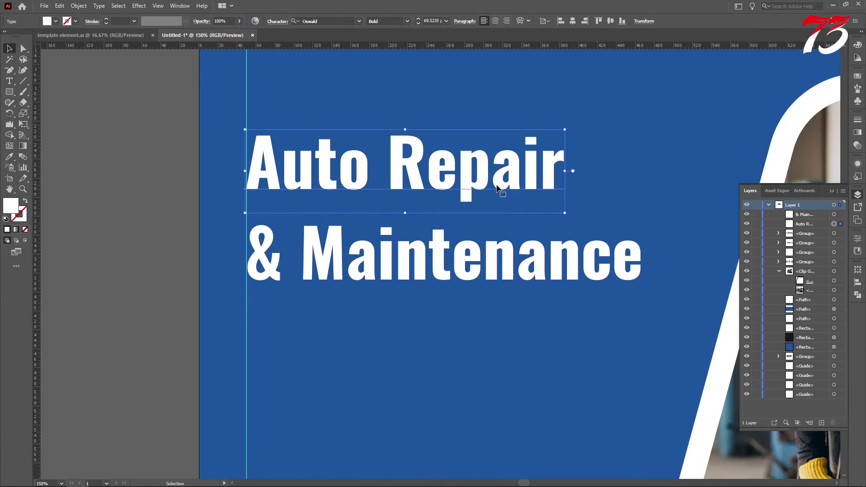
pyautogui.scroll(-1, 492, 192)
pyautogui.keyDown('shift'); pyautogui.click(552, 247); pyautogui.keyUp('shift')
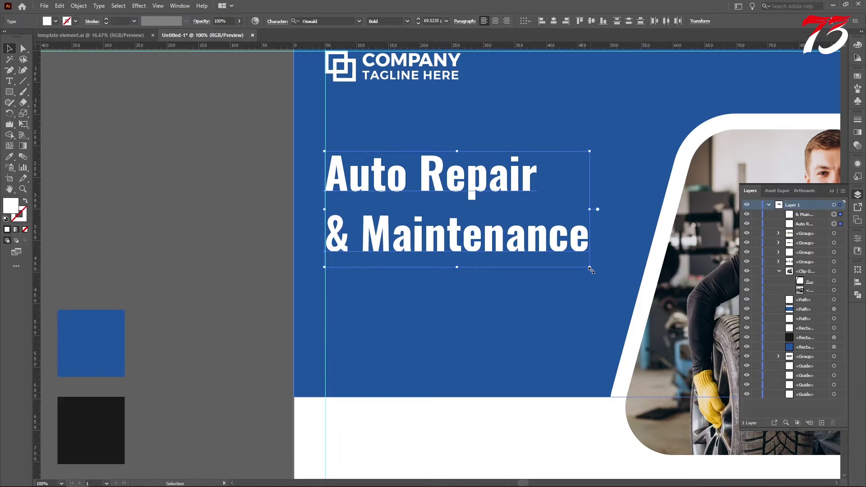
pyautogui.moveTo(590, 268); pyautogui.dragTo(625, 289)
pyautogui.scroll(-1, 192, 215)
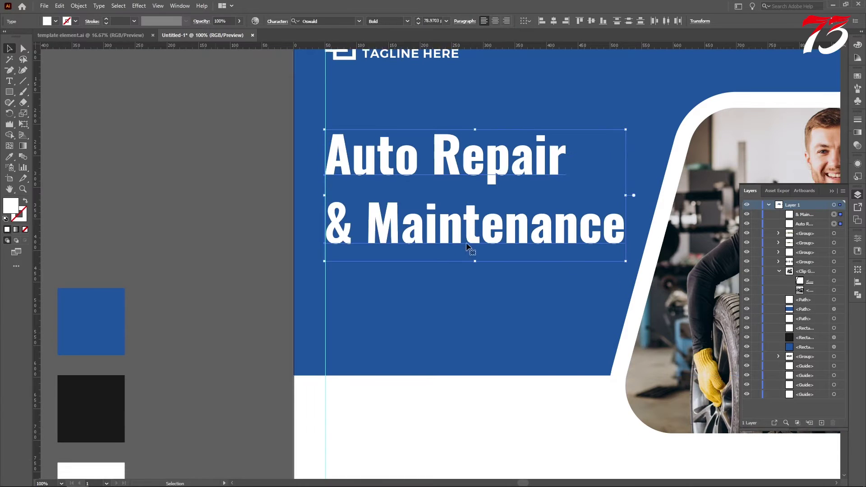
pyautogui.click(191, 215)
pyautogui.scroll(-2, 549, 184)
pyautogui.scroll(1, 491, 207)
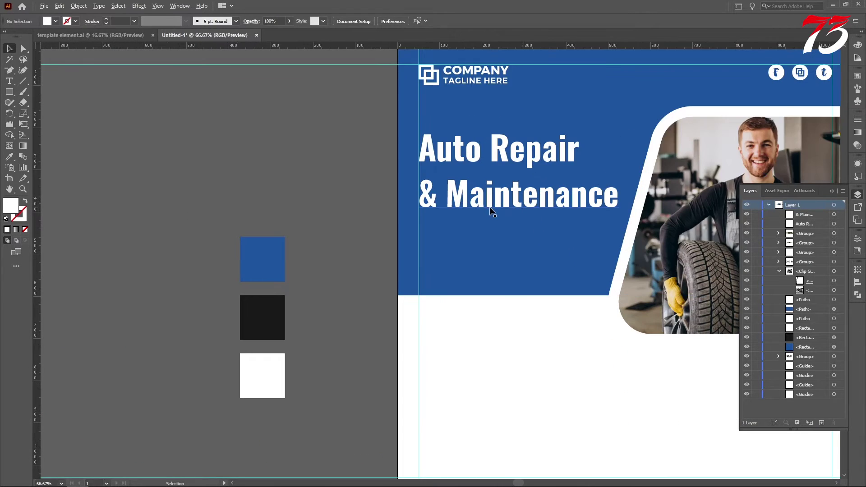
# Duplicate the "& Maintenance" line straight down as a third text line in the blue area
pyautogui.scroll(-1, 526, 196)
pyautogui.scroll(-2, 499, 197)
pyautogui.scroll(-1, 389, 197)
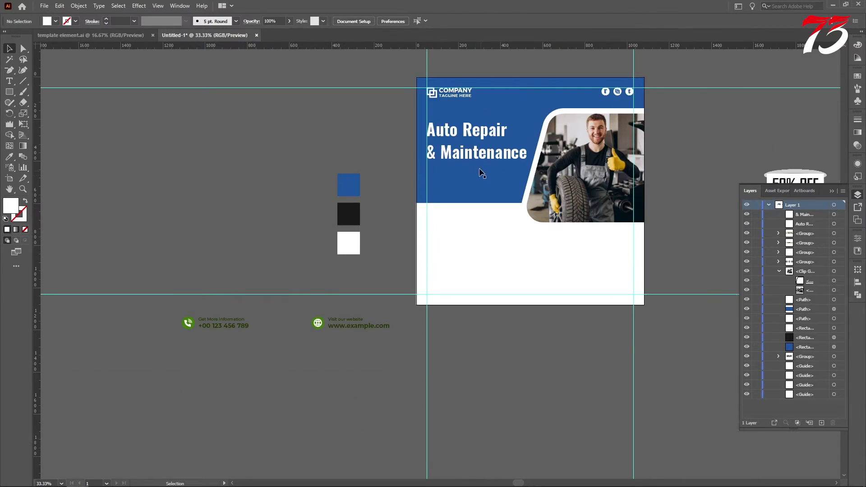
pyautogui.scroll(1, 480, 173)
pyautogui.moveTo(494, 157); pyautogui.dragTo(494, 192)
# Copy the "50% OFF" badge's Agency FB Bold text style onto the lowest "& Maintenance" line with the Eyedropper
pyautogui.press('i')
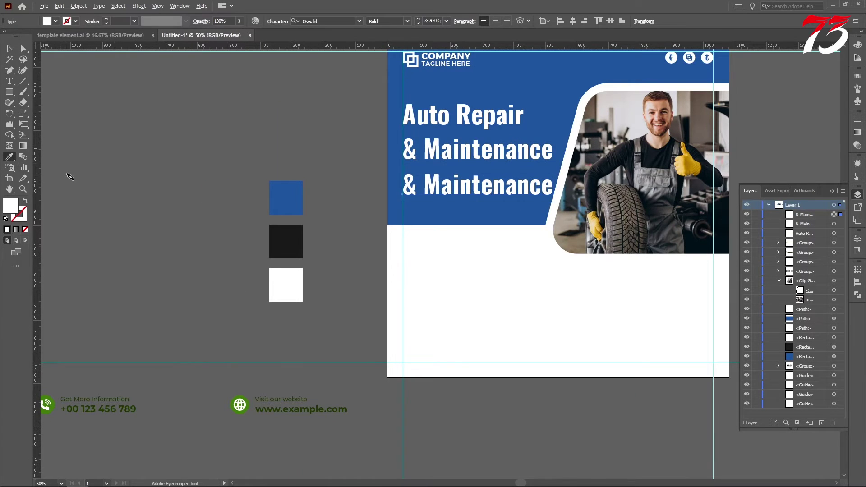
pyautogui.scroll(-2, 72, 176)
pyautogui.scroll(2, 509, 189)
pyautogui.click(509, 191)
pyautogui.scroll(-2, 659, 199)
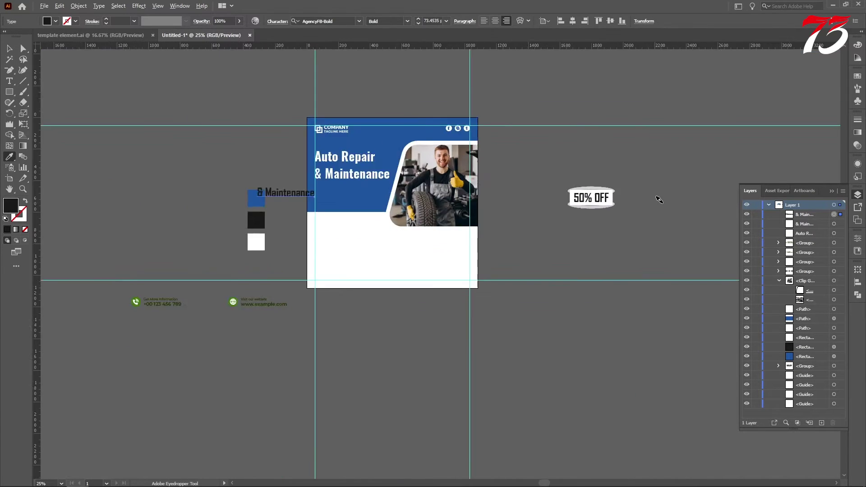
pyautogui.scroll(-1, 660, 200)
pyautogui.scroll(4, 397, 191)
# Move the restyled "& Maintenance" copy below the headline at the left margin guide and colour it white
pyautogui.press('v')
pyautogui.scroll(-2, 169, 146)
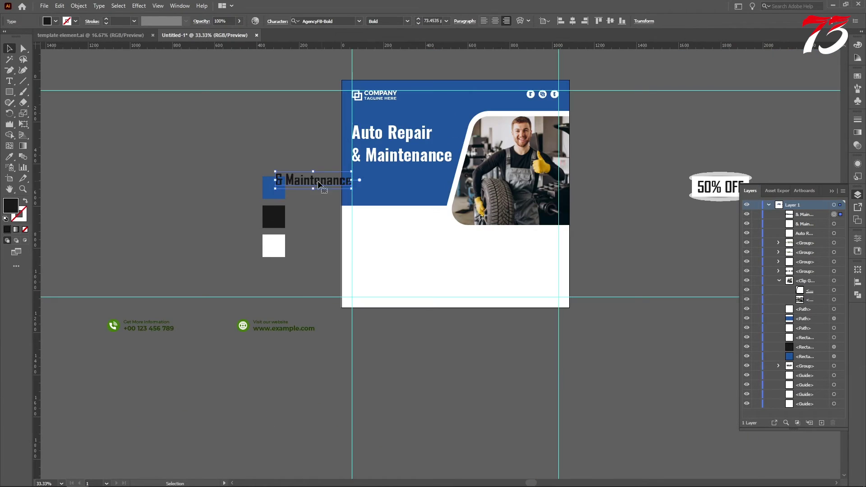
pyautogui.moveTo(319, 184); pyautogui.dragTo(396, 186)
pyautogui.press('i')
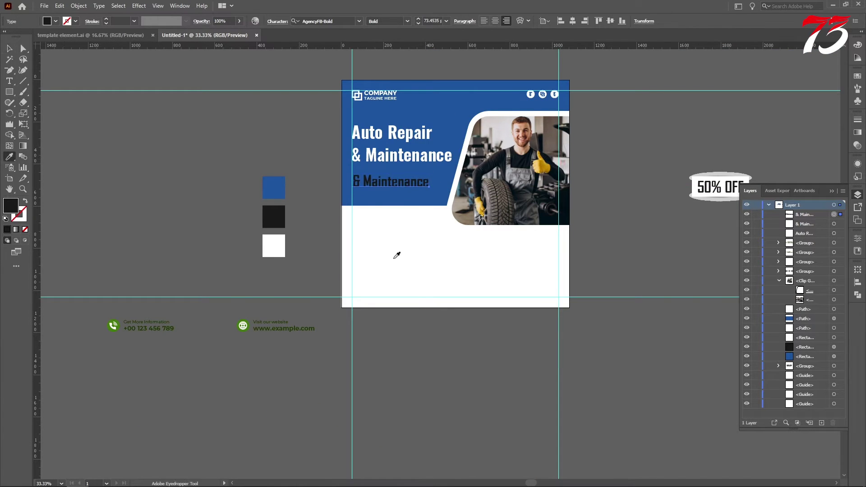
pyautogui.click(397, 255)
# Replace the white Agency FB copy's text with "100%"
pyautogui.scroll(2, 413, 192)
pyautogui.press('t')
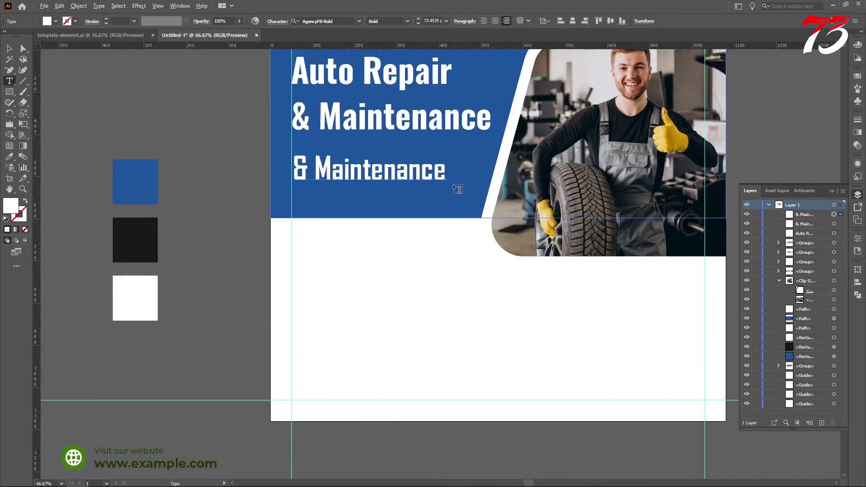
pyautogui.scroll(1, 453, 185)
pyautogui.moveTo(447, 165); pyautogui.dragTo(20, 135)
pyautogui.write('100')
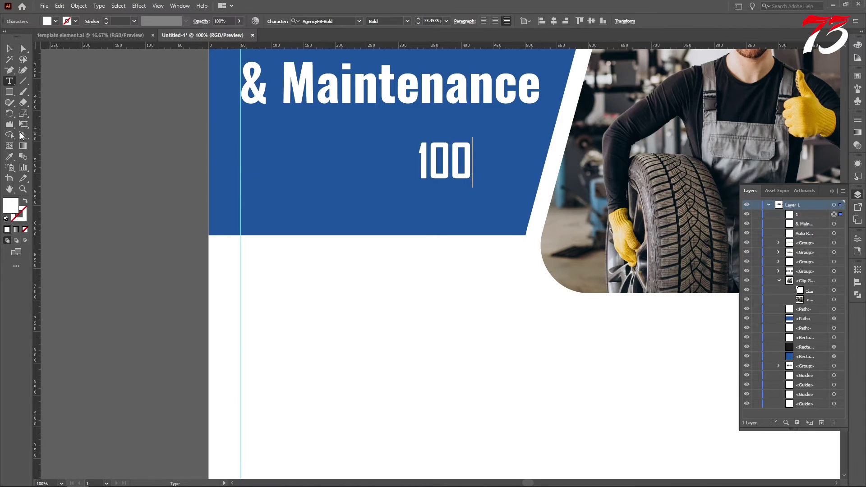
pyautogui.write('%')
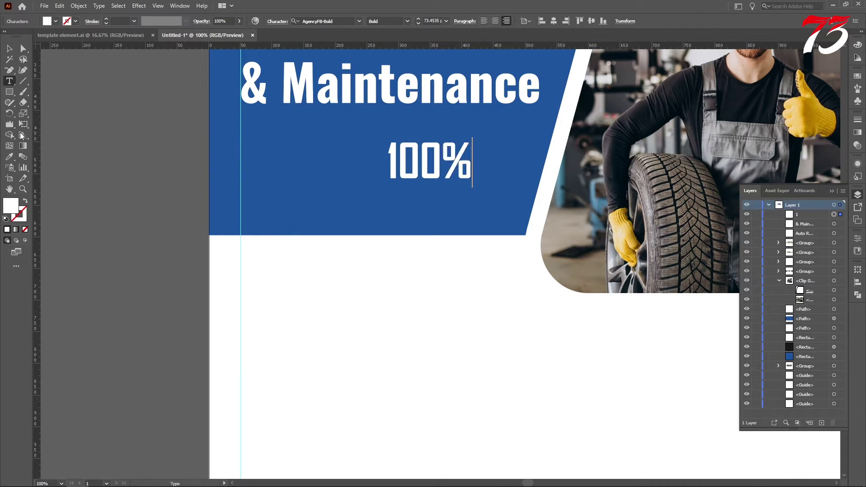
# Place "100%" at the left margin guide with a duplicate beside it, and set the duplicate's font size to 36 pt
pyautogui.click(9, 48)
pyautogui.scroll(1, 367, 197)
pyautogui.moveTo(370, 188)
pyautogui.mouseDown()
pyautogui.moveTo(257, 187)
pyautogui.moveTo(357, 188)
pyautogui.mouseUp()
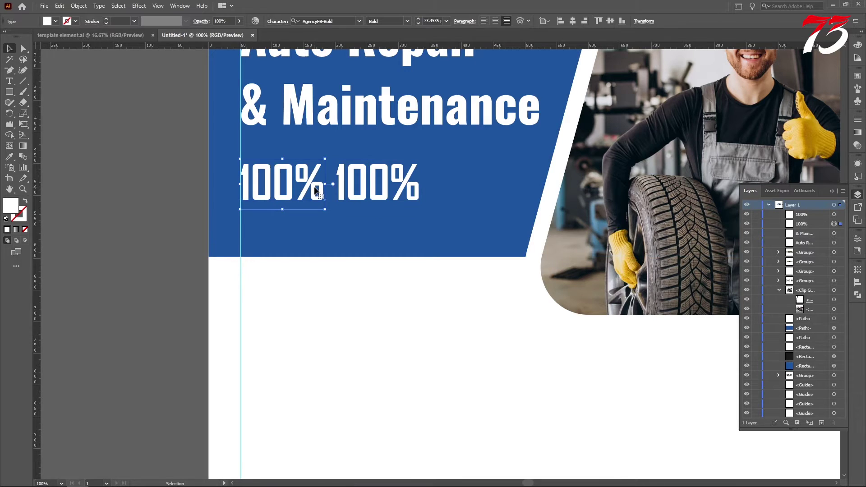
pyautogui.click(441, 20)
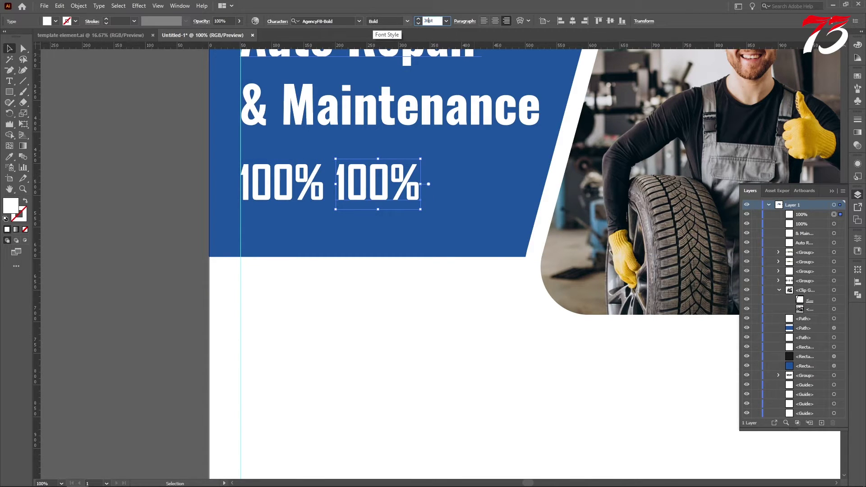
pyautogui.press('Return')
# Replace the smaller "100%" copy's text with "Guarantedd fast and"
pyautogui.moveTo(398, 193); pyautogui.dragTo(255, 163)
pyautogui.click(9, 81)
pyautogui.write('Gu')
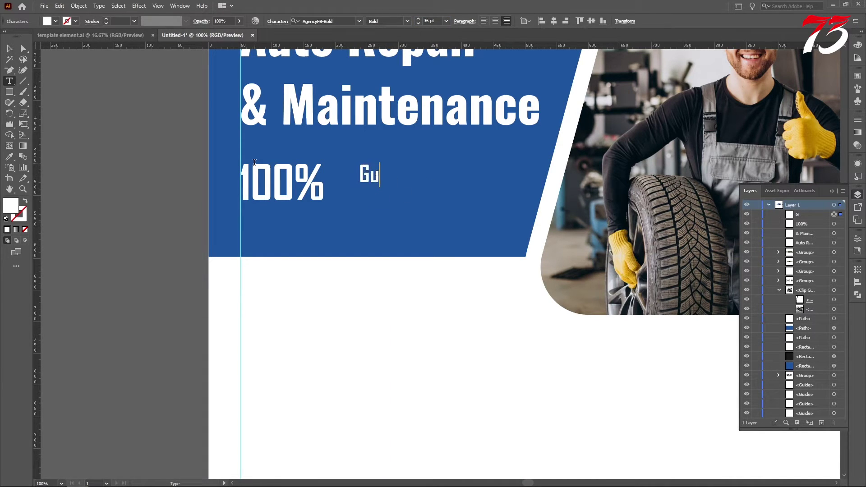
pyautogui.write('r')
pyautogui.press('BackSpace')
pyautogui.write('ar')
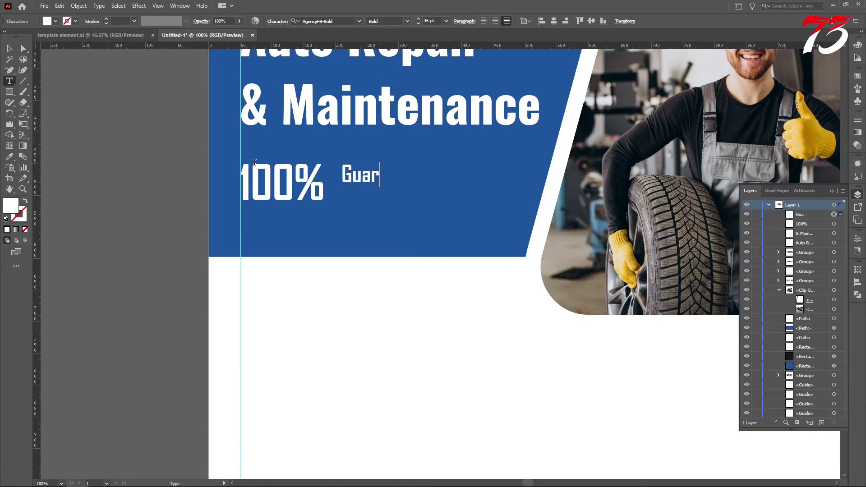
pyautogui.write('antedd')
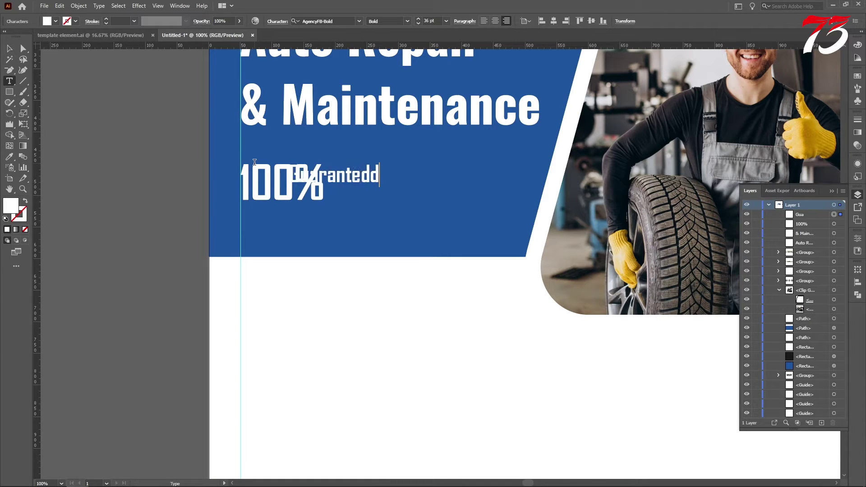
pyautogui.write(' fast and')
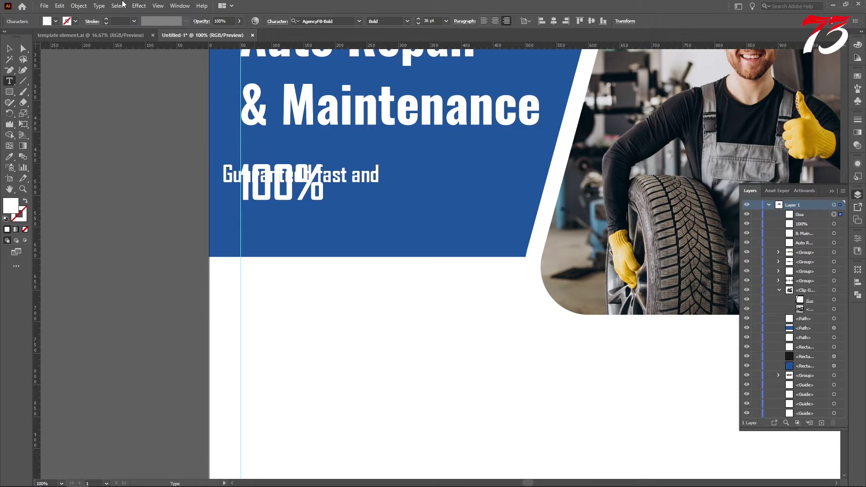
pyautogui.click(9, 50)
# Place the "Guarantedd fast and" line to the right of "100%", left-align its text and set its font size to 30 pt
pyautogui.moveTo(229, 183); pyautogui.dragTo(334, 232)
pyautogui.scroll(3, 356, 182)
pyautogui.hotkey('ctrl', 'z')
pyautogui.click(429, 20)
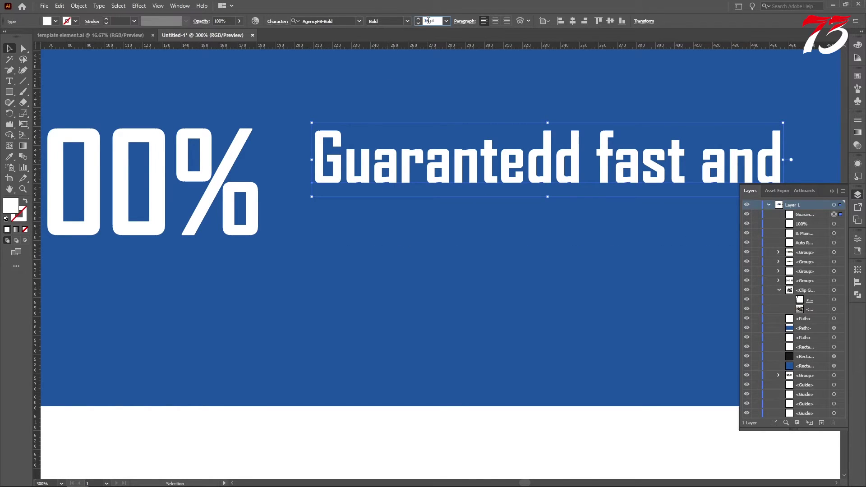
pyautogui.write('2')
pyautogui.press('Return')
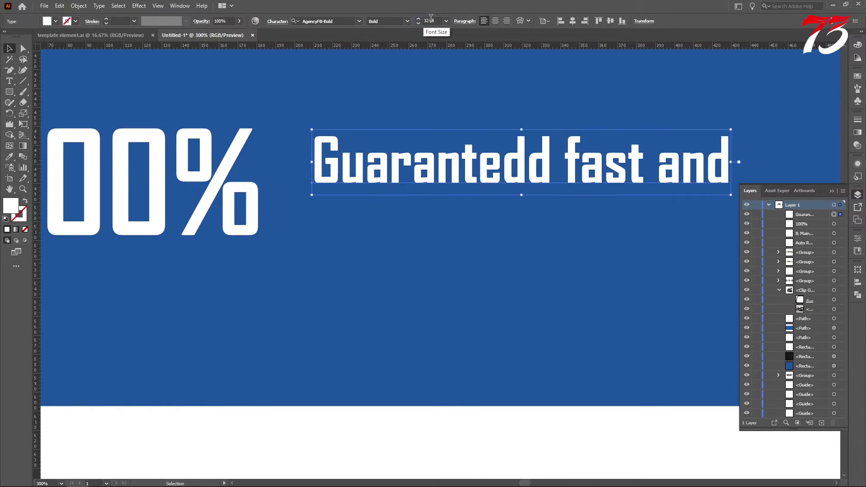
pyautogui.write('30')
pyautogui.press('Return')
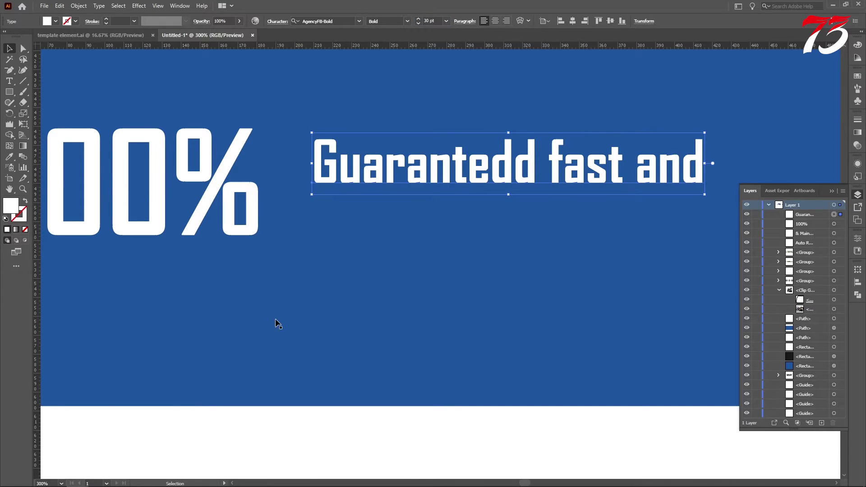
# Duplicate the "Guarantedd fast and" line directly below itself
pyautogui.scroll(2, 330, 160)
pyautogui.moveTo(332, 164); pyautogui.dragTo(324, 238)
pyautogui.scroll(-1, 331, 149)
pyautogui.scroll(-2, 324, 237)
# Replace the lower tagline copy's text with "Reliable services"
pyautogui.press('t')
pyautogui.moveTo(577, 231); pyautogui.dragTo(127, 225)
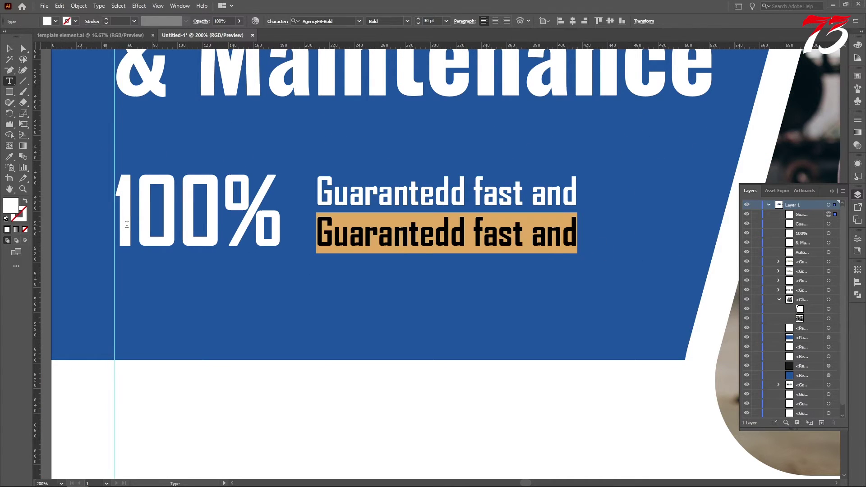
pyautogui.write('Re')
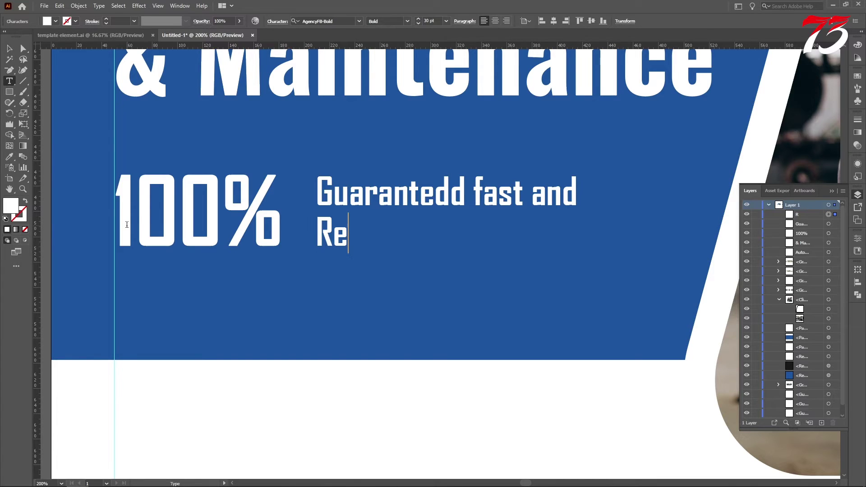
pyautogui.write('liable ')
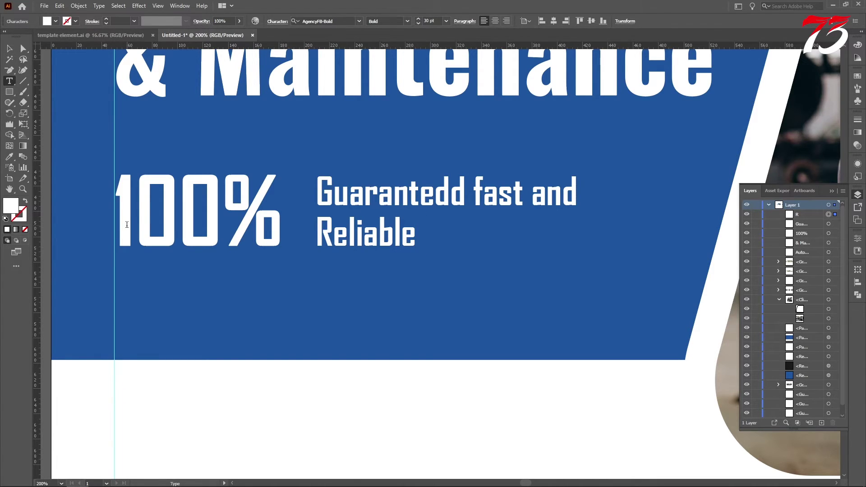
pyautogui.write('servi')
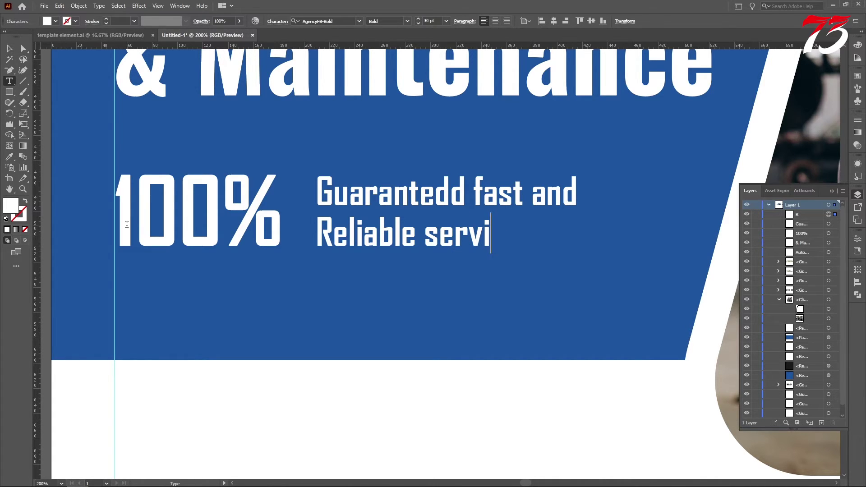
pyautogui.write('ces')
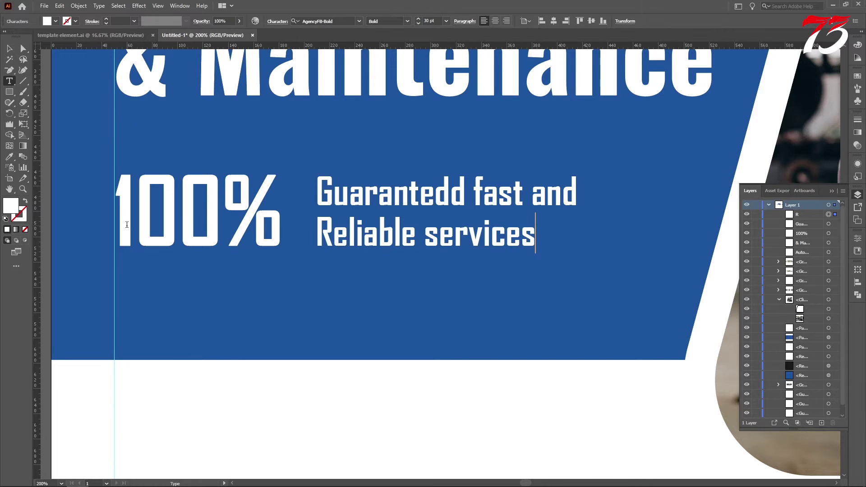
pyautogui.click(9, 49)
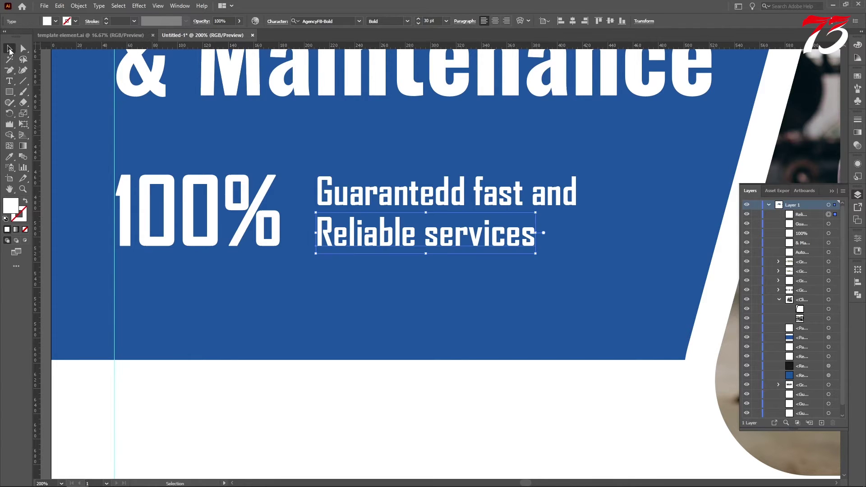
# Move both small tagline lines left, close to the percent sign of "100%"
pyautogui.keyDown('shift'); pyautogui.click(320, 200); pyautogui.keyUp('shift')
pyautogui.scroll(1, 320, 200)
pyautogui.scroll(1, 319, 200)
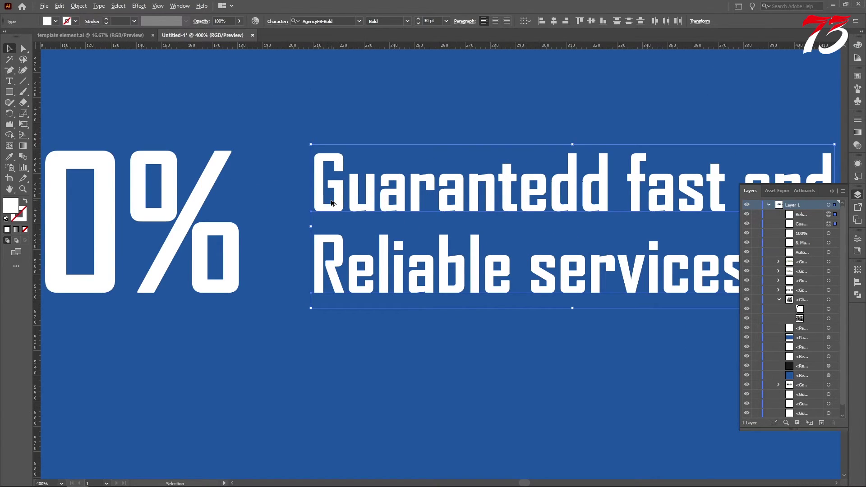
pyautogui.scroll(-1, 331, 203)
pyautogui.scroll(2, 330, 248)
pyautogui.moveTo(316, 246); pyautogui.dragTo(219, 245)
pyautogui.scroll(2, 213, 140)
# Fine-tune both tagline lines' position vertically within the height of "100%", leaving a small gap after the percent sign
pyautogui.keyDown('shift'); pyautogui.click(220, 159); pyautogui.keyUp('shift')
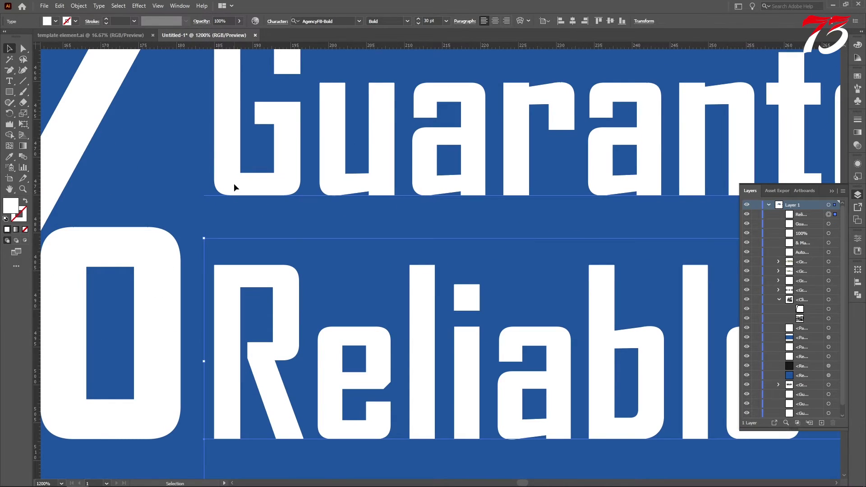
pyautogui.scroll(-4, 305, 201)
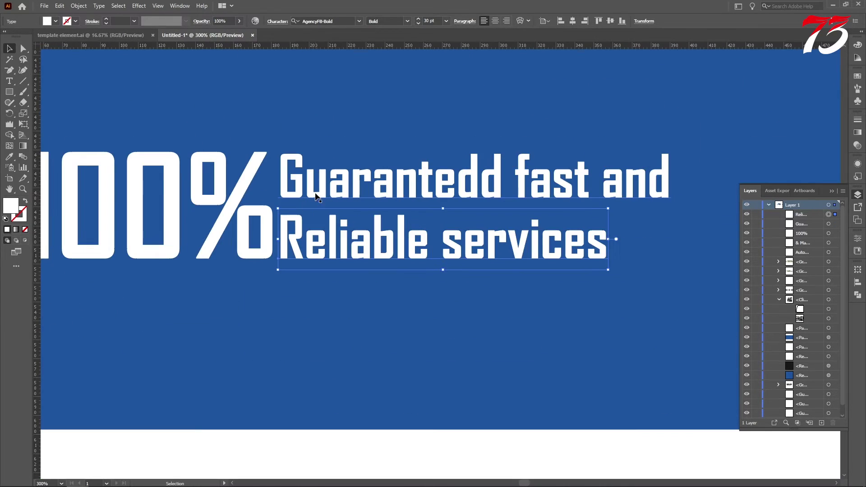
pyautogui.keyDown('shift'); pyautogui.click(321, 189); pyautogui.keyUp('shift')
pyautogui.scroll(2, 282, 248)
pyautogui.scroll(2, 288, 281)
pyautogui.moveTo(285, 270); pyautogui.dragTo(285, 263)
pyautogui.scroll(-2, 389, 236)
pyautogui.scroll(-2, 388, 237)
pyautogui.scroll(2, 388, 232)
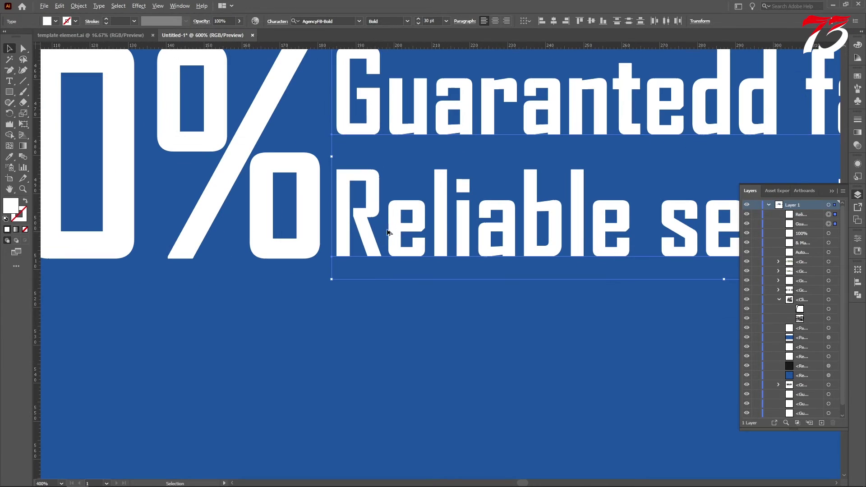
pyautogui.moveTo(346, 226); pyautogui.dragTo(382, 230)
pyautogui.scroll(-4, 382, 231)
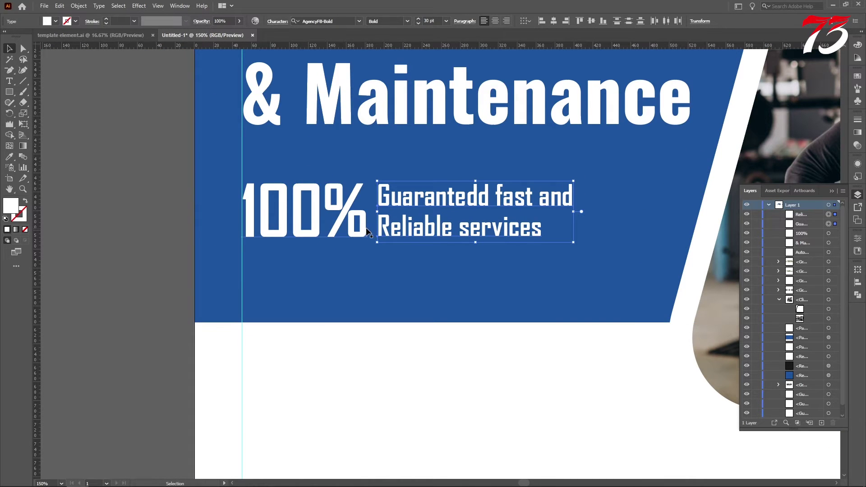
# Group "100%" with the two tagline lines beside it, leaving nothing selected
pyautogui.press('a')
pyautogui.keyDown('ctrl'); pyautogui.keyDown('shift'); pyautogui.click(361, 233); pyautogui.keyUp('shift'); pyautogui.keyUp('ctrl')
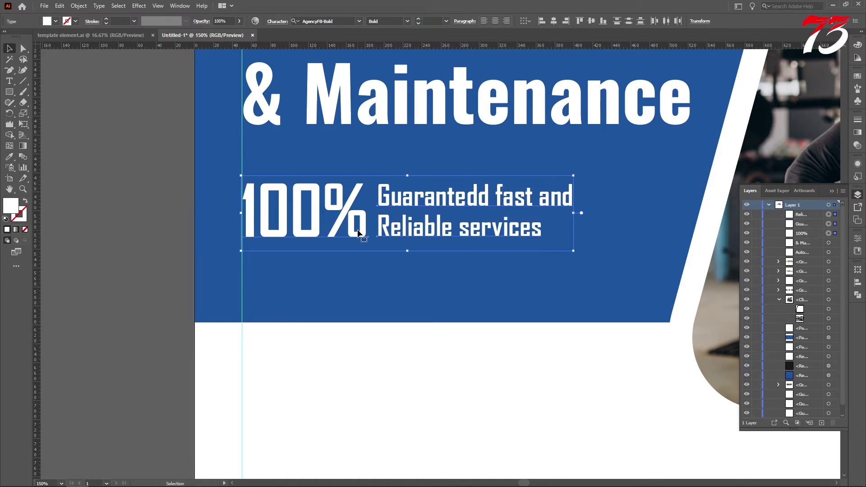
pyautogui.hotkey('ctrl', 'g')
pyautogui.scroll(-3, 464, 224)
pyautogui.scroll(3, 464, 225)
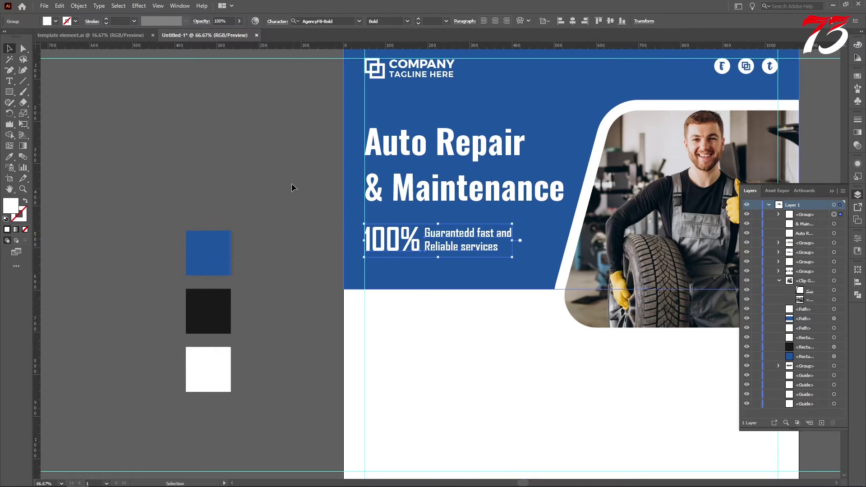
pyautogui.click(293, 188)
pyautogui.scroll(1, 424, 174)
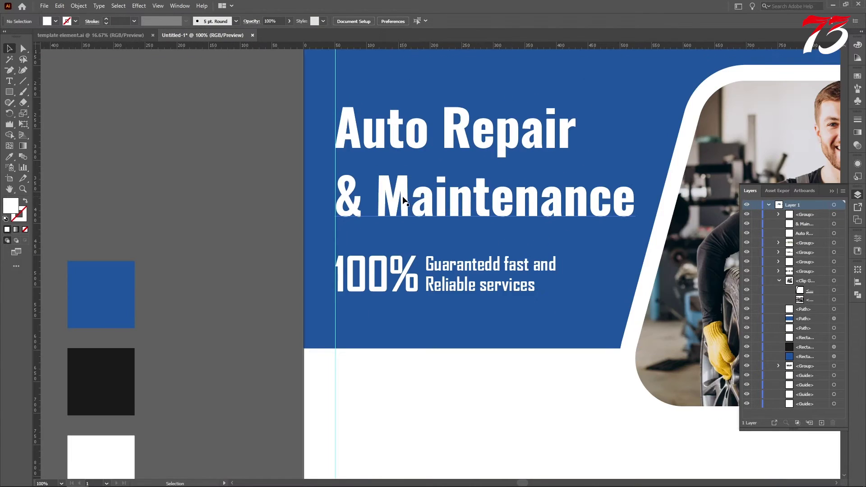
# Move the "100%" tagline group up closer beneath "& Maintenance" and scale it down slightly from its lower corner
pyautogui.moveTo(388, 274); pyautogui.dragTo(388, 258)
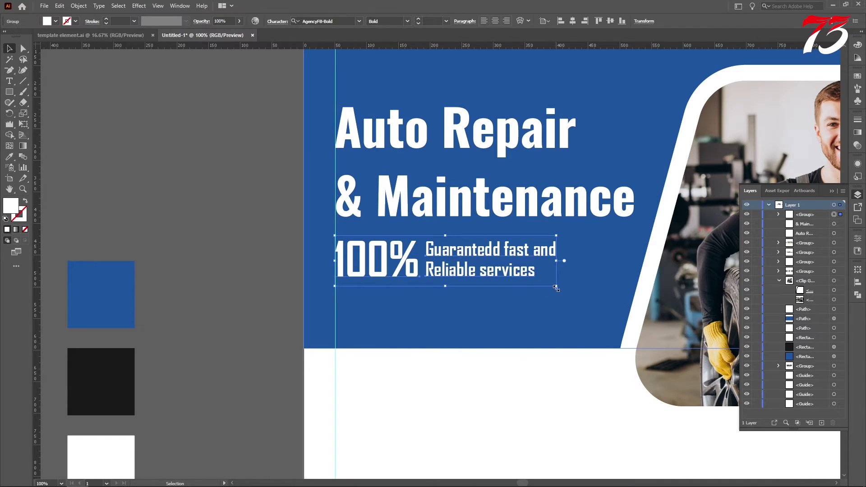
pyautogui.moveTo(561, 286); pyautogui.dragTo(527, 282)
pyautogui.keyDown('shift'); pyautogui.click(433, 198); pyautogui.keyUp('shift')
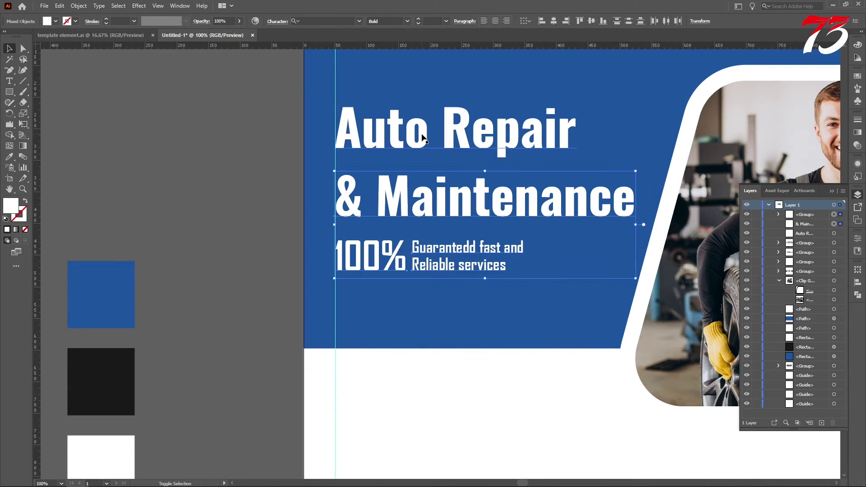
# Move "Auto Repair" down closer to "& Maintenance" and distribute both headline lines and the tagline group evenly in vertical direction
pyautogui.moveTo(397, 140); pyautogui.dragTo(397, 150)
pyautogui.keyDown('shift'); pyautogui.click(406, 196); pyautogui.keyUp('shift')
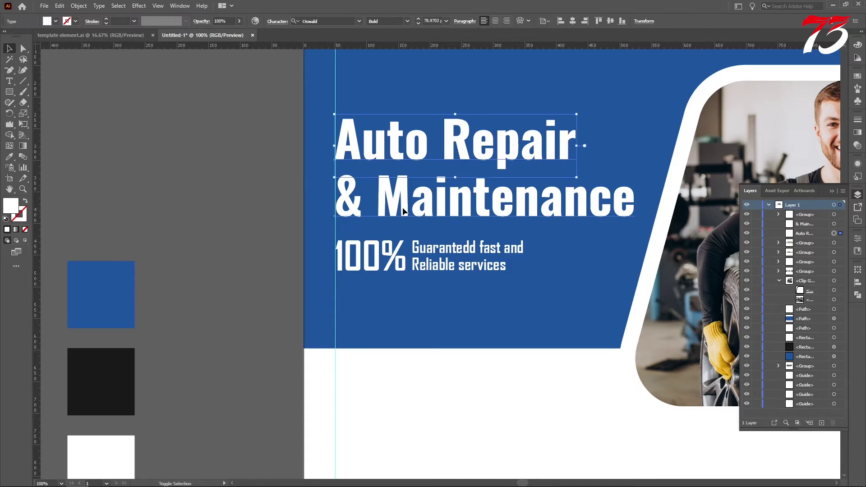
pyautogui.keyDown('shift'); pyautogui.click(399, 262); pyautogui.keyUp('shift')
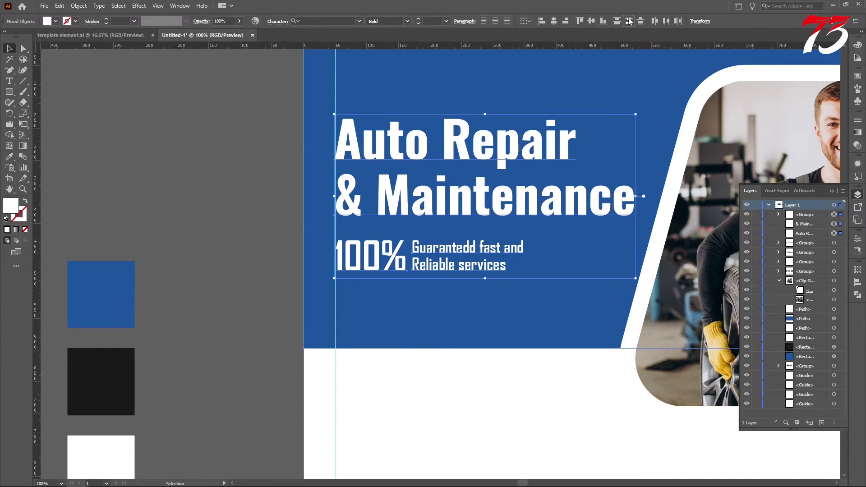
pyautogui.click(259, 153)
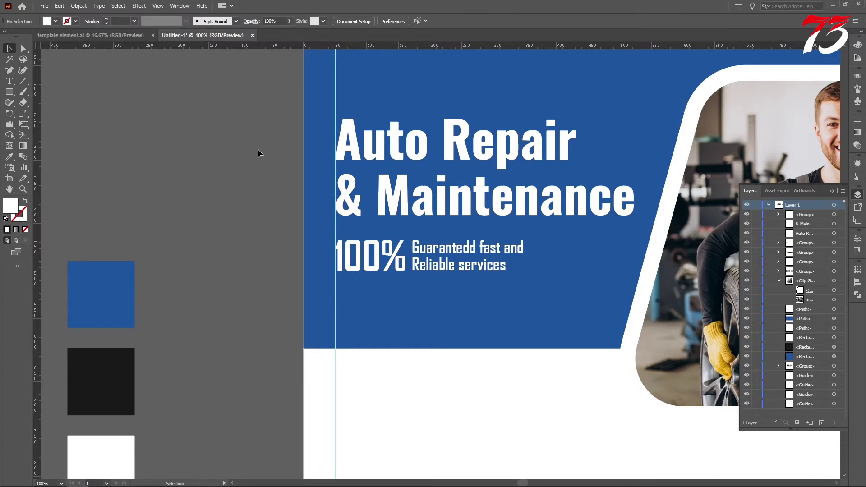
# Nudge the "& Maintenance" line down slightly, closer to the "100%" tagline group
pyautogui.click(458, 202)
pyautogui.press('Down')
pyautogui.press('Down')
pyautogui.press('Down')
pyautogui.press('Down')
pyautogui.press('Down')
pyautogui.press('Down')
pyautogui.press('Down')
pyautogui.press('Down')
pyautogui.press('Down')
pyautogui.press('Down')
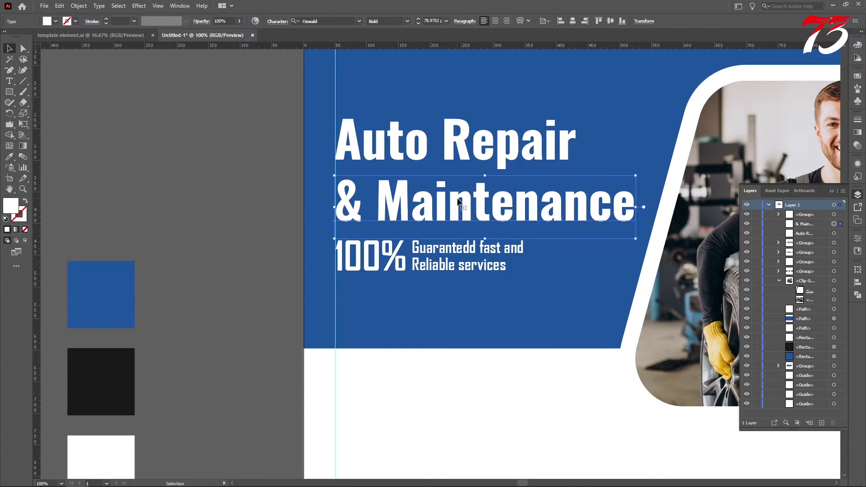
pyautogui.click(248, 202)
# Enlarge the "100%" tagline group proportionally, keeping its left edge on the margin guide
pyautogui.click(523, 261)
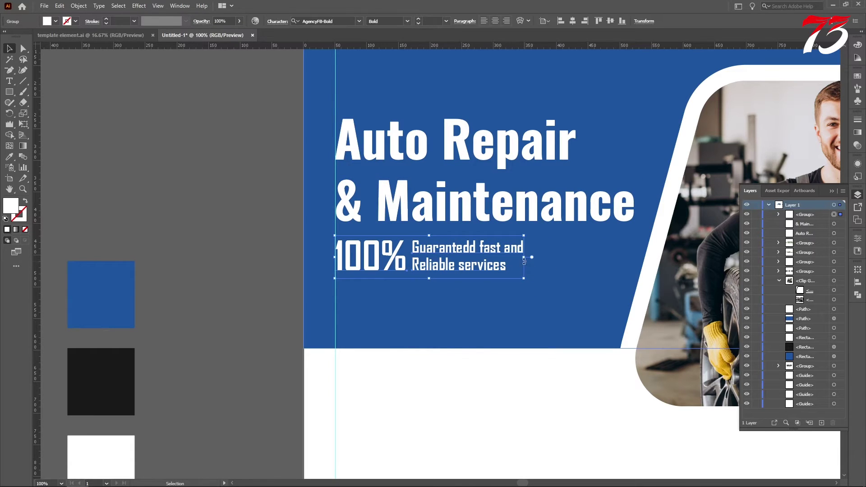
pyautogui.moveTo(526, 280); pyautogui.dragTo(555, 305)
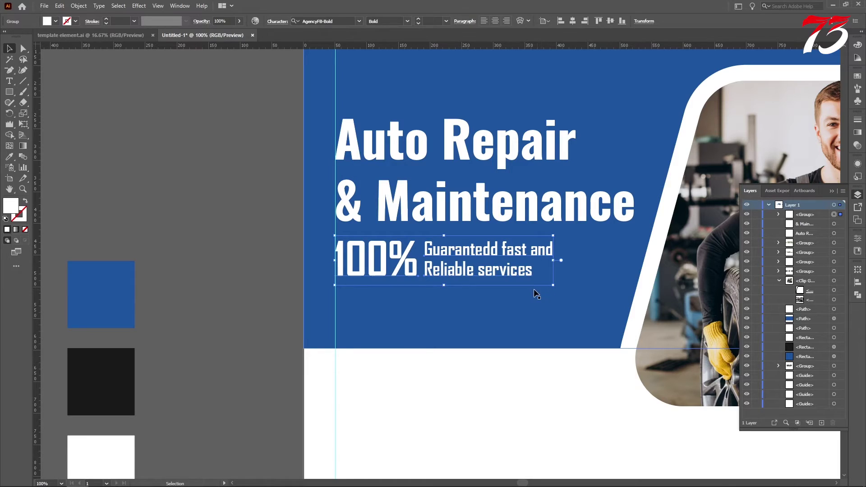
pyautogui.click(242, 201)
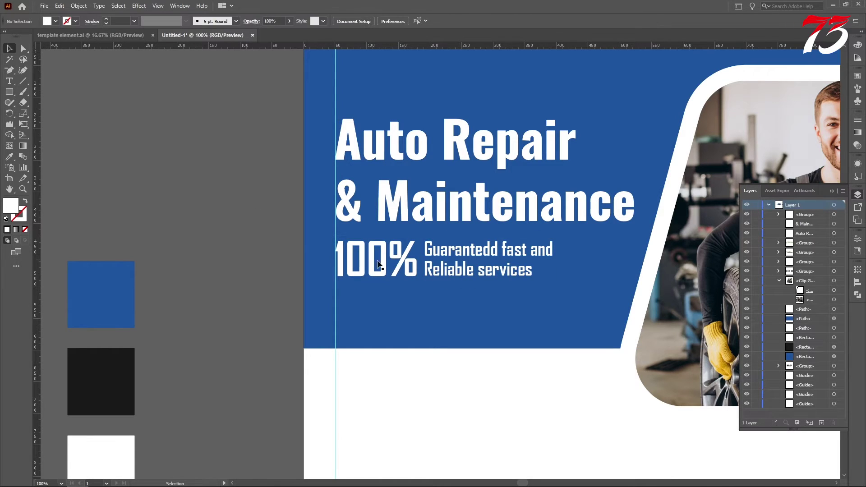
# Group both headline lines together with the "100%" tagline group
pyautogui.click(392, 160)
pyautogui.keyDown('shift'); pyautogui.click(421, 212); pyautogui.keyUp('shift')
pyautogui.keyDown('shift'); pyautogui.click(404, 265); pyautogui.keyUp('shift')
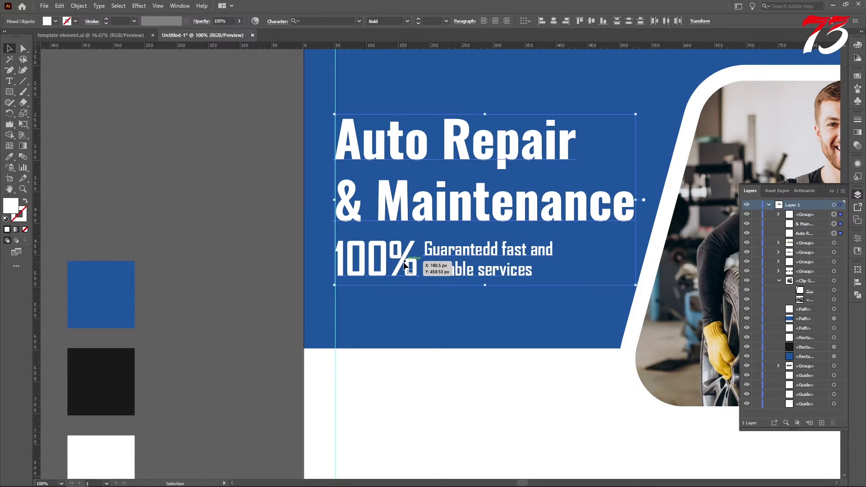
pyautogui.hotkey('ctrl', '-')
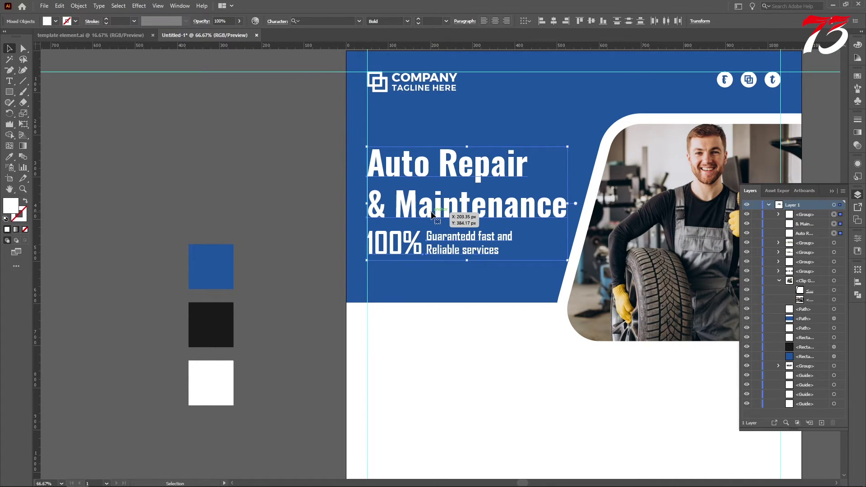
pyautogui.hotkey('ctrl', 'g')
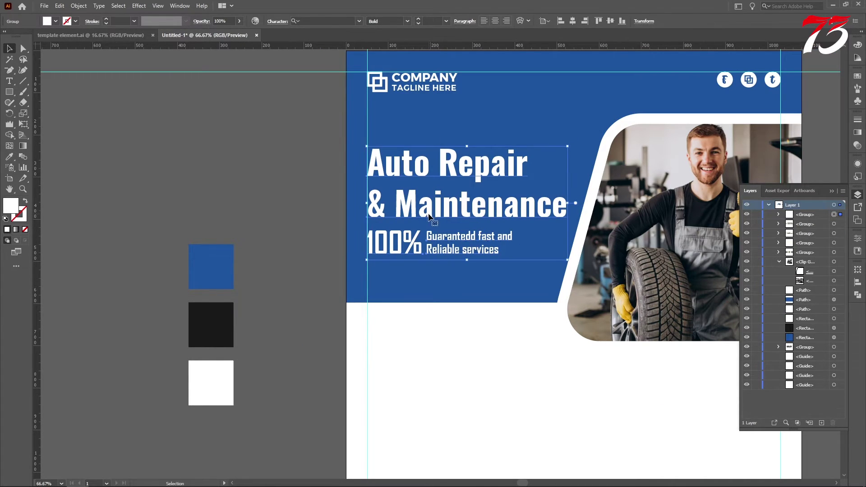
# Nudge the headline group up within the blue area, fine-tune its height and leave nothing selected
pyautogui.press('Up')
pyautogui.press('Up')
pyautogui.press('Up')
pyautogui.press('Up')
pyautogui.press('Up')
pyautogui.press('Up')
pyautogui.press('Up')
pyautogui.press('Up')
pyautogui.press('Up')
pyautogui.press('Up')
pyautogui.press('Up')
pyautogui.press('Up')
pyautogui.press('Up')
pyautogui.press('Up')
pyautogui.press('Up')
pyautogui.press('Up')
pyautogui.press('Up')
pyautogui.press('Up')
pyautogui.press('Up')
pyautogui.press('Up')
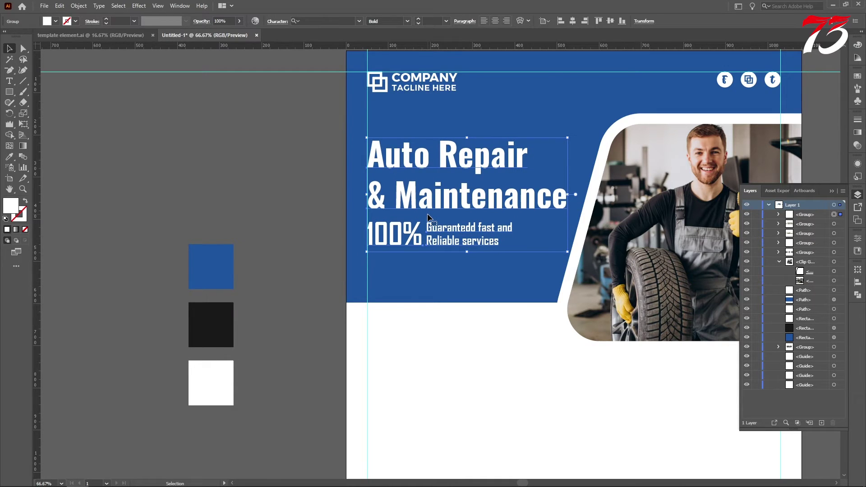
pyautogui.press('Down')
pyautogui.press('Down')
pyautogui.press('Down')
pyautogui.press('Down')
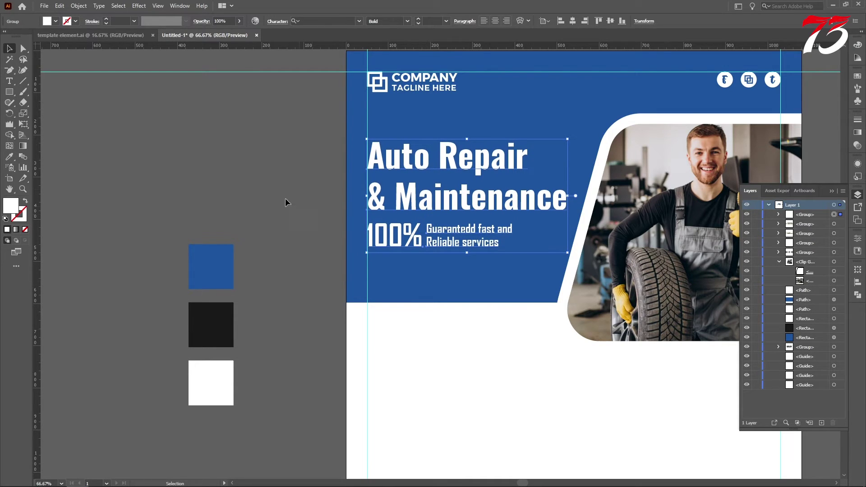
pyautogui.press('Up')
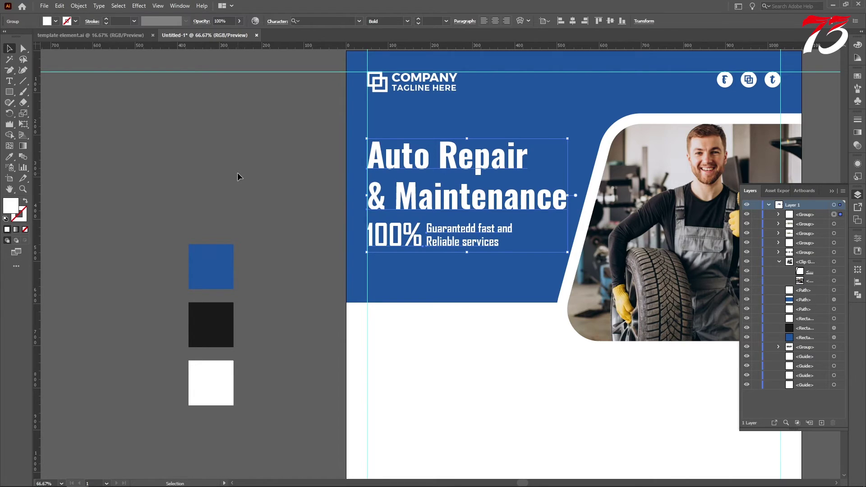
pyautogui.click(238, 176)
# Move the "50% OFF" badge onto the white area below the blue shape and bring it to the front
pyautogui.keyDown('alt'); pyautogui.scroll(-2, 466, 189); pyautogui.keyUp('alt')
pyautogui.scroll(-1, 464, 191)
pyautogui.scroll(-2, 397, 203)
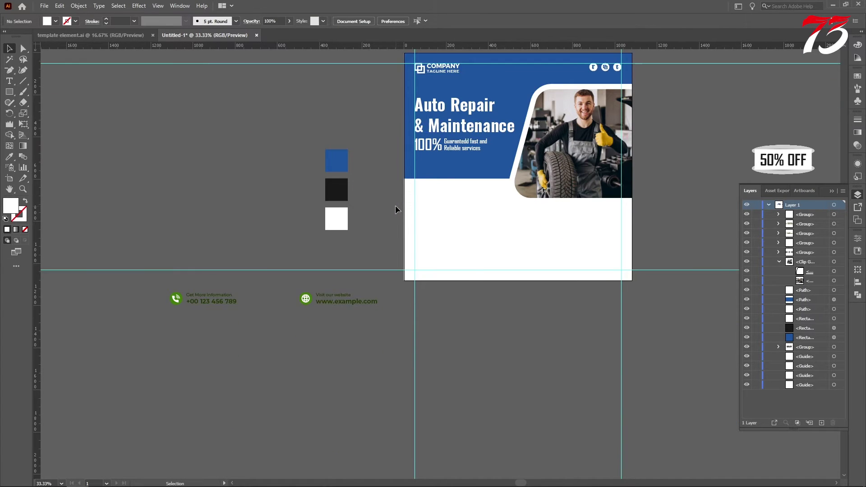
pyautogui.moveTo(748, 148); pyautogui.dragTo(447, 194)
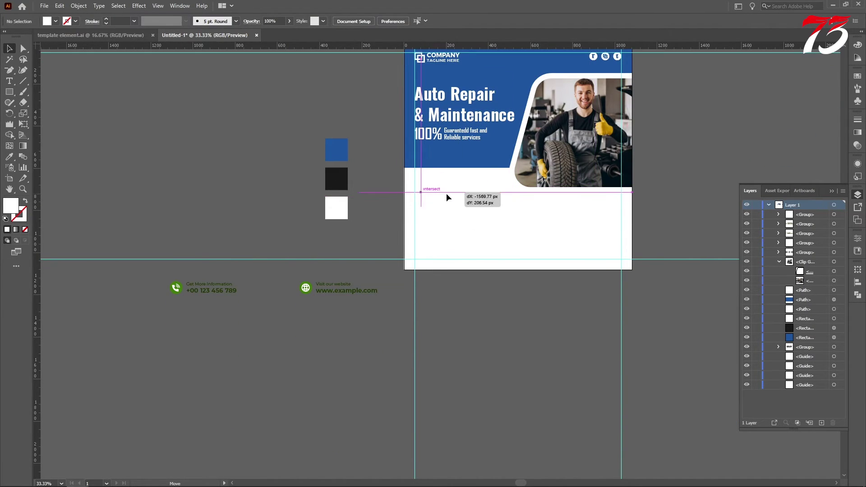
pyautogui.keyDown('alt'); pyautogui.scroll(4, 446, 194); pyautogui.keyUp('alt')
pyautogui.rightClick(447, 191)
pyautogui.moveTo(519, 300)
pyautogui.click(580, 300)
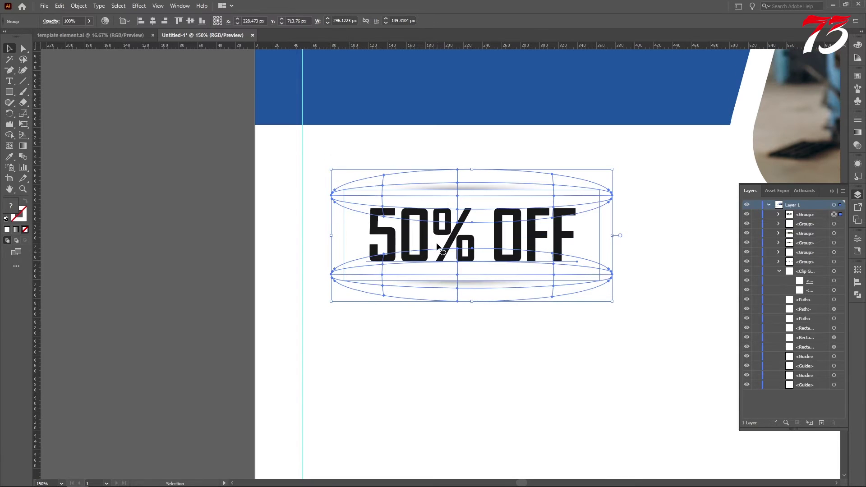
# Align the left edge of the "50% OFF" text with the left margin guide, just below the blue shape, and nudge the badge down slightly
pyautogui.moveTo(434, 231); pyautogui.dragTo(387, 208)
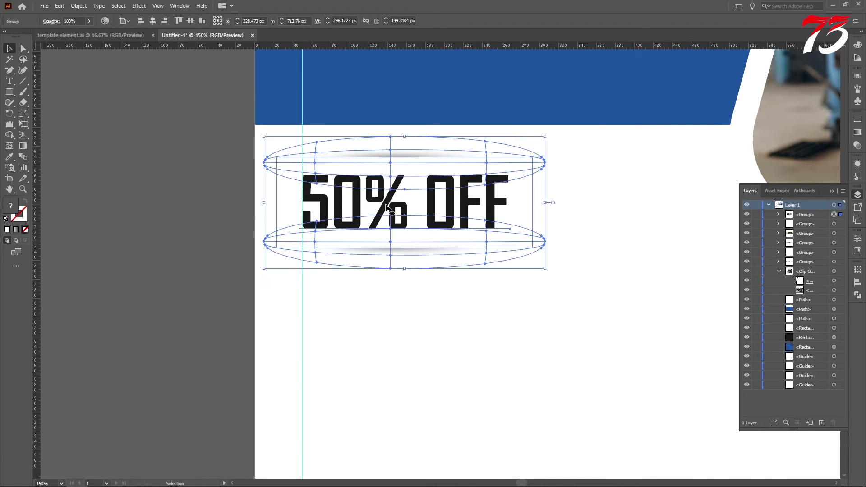
pyautogui.keyDown('alt'); pyautogui.scroll(-1, 426, 212); pyautogui.keyUp('alt')
pyautogui.press('Down')
pyautogui.press('Down')
pyautogui.press('Down')
pyautogui.press('Down')
pyautogui.press('Down')
pyautogui.press('Down')
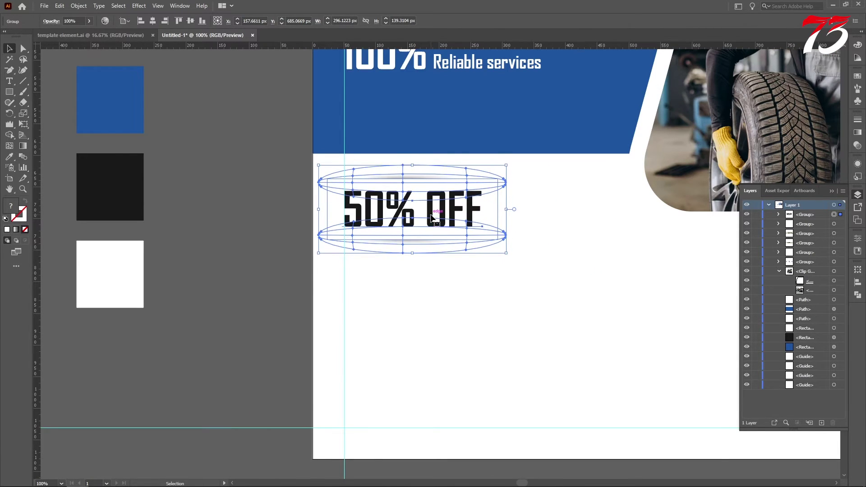
pyautogui.click(258, 261)
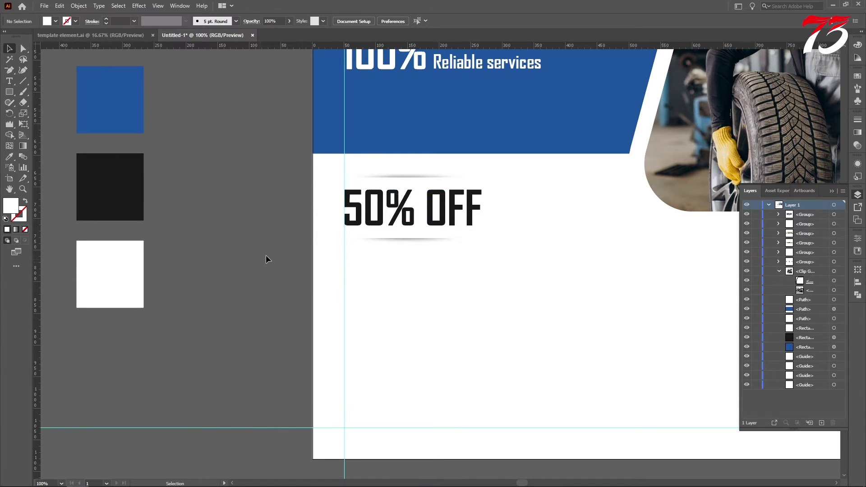
# Add the text line "OUR SERVICES" on the white area below the "50% OFF" badge
pyautogui.keyDown('alt'); pyautogui.scroll(-1, 531, 208); pyautogui.keyUp('alt')
pyautogui.scroll(-2, 518, 234)
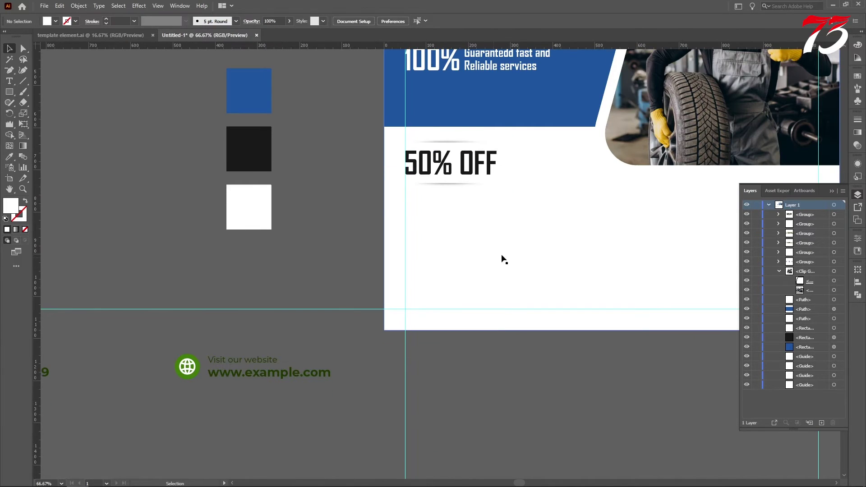
pyautogui.press('t')
pyautogui.scroll(-1, 471, 190)
pyautogui.scroll(2, 432, 207)
pyautogui.click(434, 206)
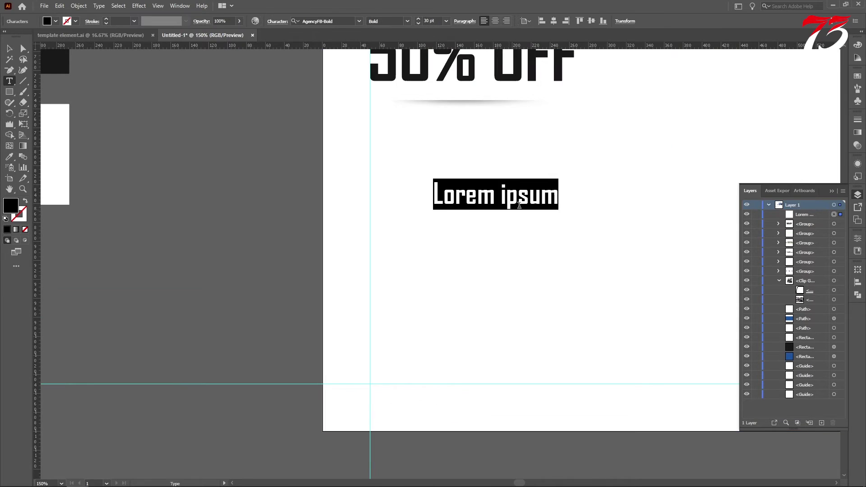
pyautogui.write('OU')
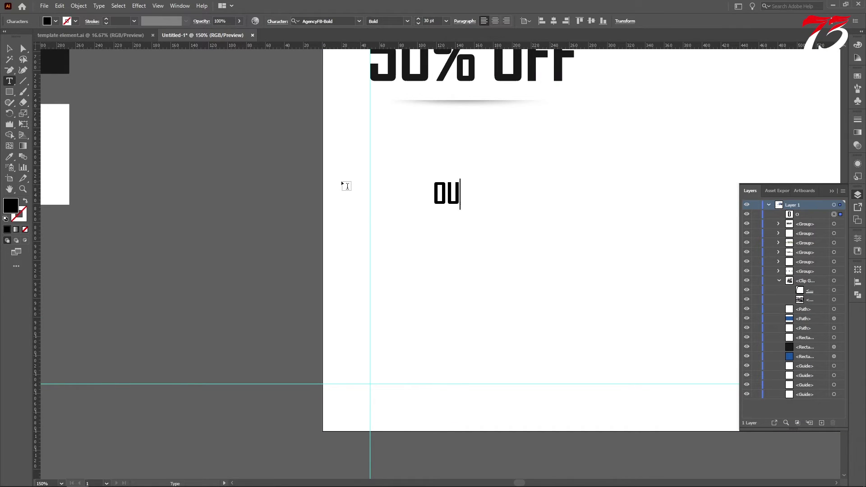
pyautogui.write('R SERVICES')
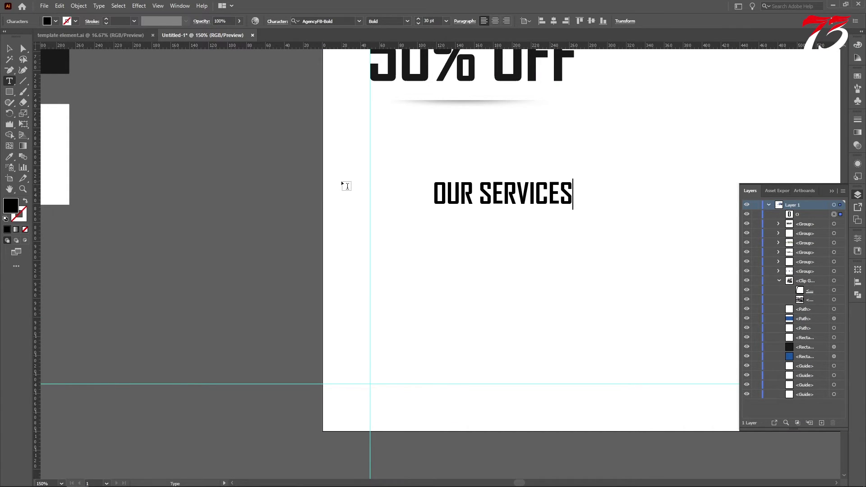
pyautogui.click(10, 46)
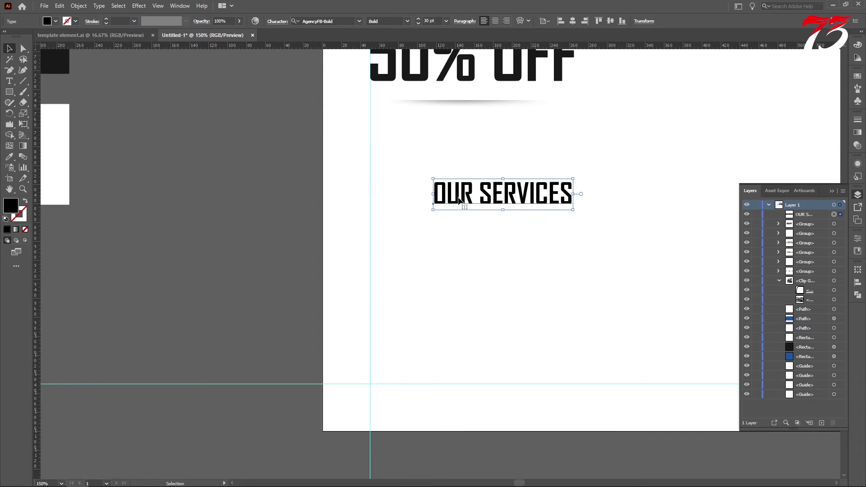
# Move "OUR SERVICES" to the left margin guide and set its font to Montserrat Bold
pyautogui.moveTo(459, 200); pyautogui.dragTo(392, 200)
pyautogui.click(336, 22)
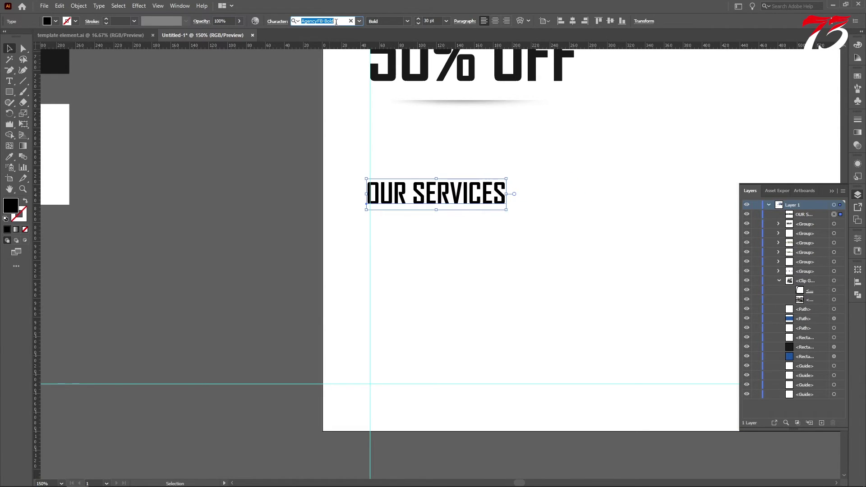
pyautogui.write('NEX')
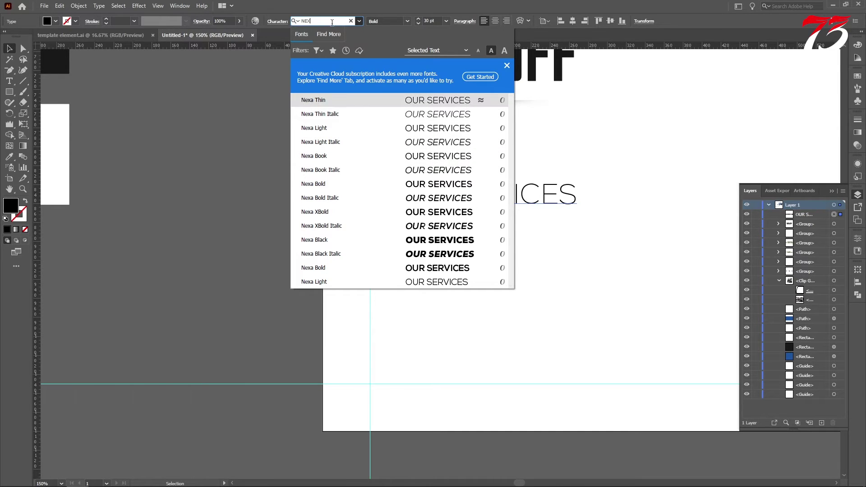
pyautogui.write('MONT')
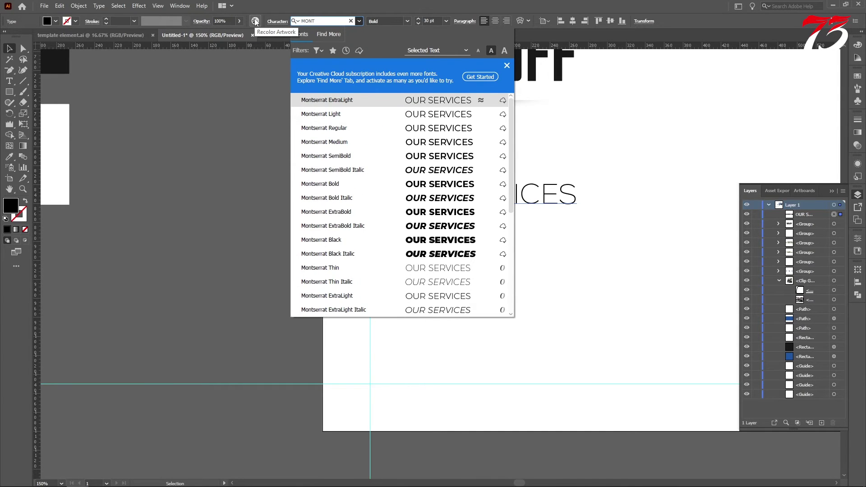
pyautogui.click(335, 185)
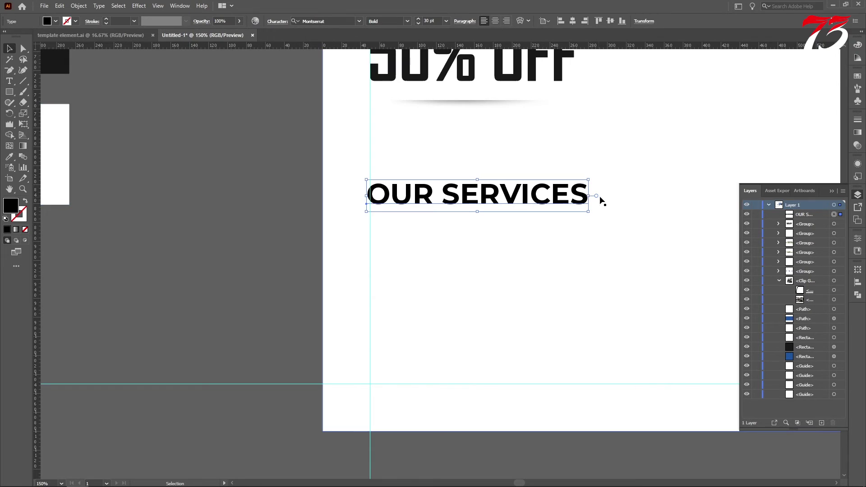
# Scale "OUR SERVICES" down to about 20 pt and move it up beneath the "50% OFF" badge at the left guide
pyautogui.moveTo(590, 196); pyautogui.dragTo(518, 196)
pyautogui.moveTo(443, 198); pyautogui.dragTo(412, 156)
pyautogui.hotkey('ctrl', '-')
pyautogui.hotkey('ctrl', '-')
pyautogui.scroll(1, 479, 220)
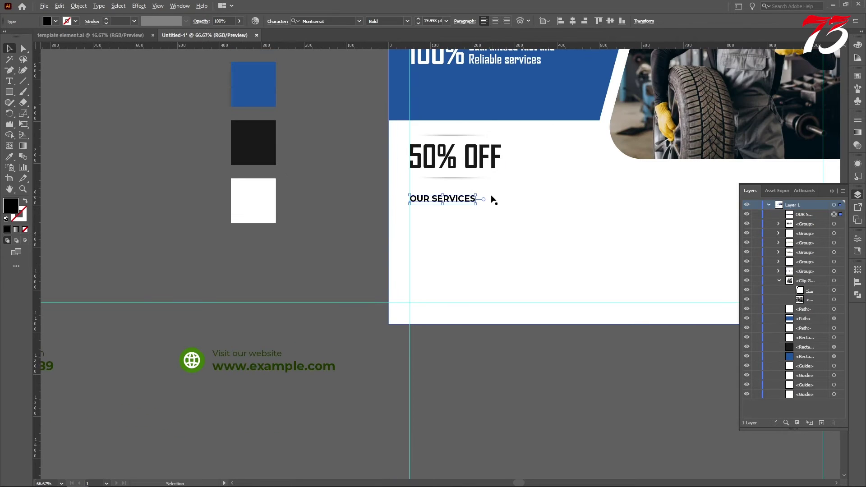
# Enlarge "OUR SERVICES" to about 37 pt and fine-tune its left edge against the left margin guide
pyautogui.scroll(1, 484, 201)
pyautogui.moveTo(473, 210); pyautogui.dragTo(565, 248)
pyautogui.scroll(6, 380, 212)
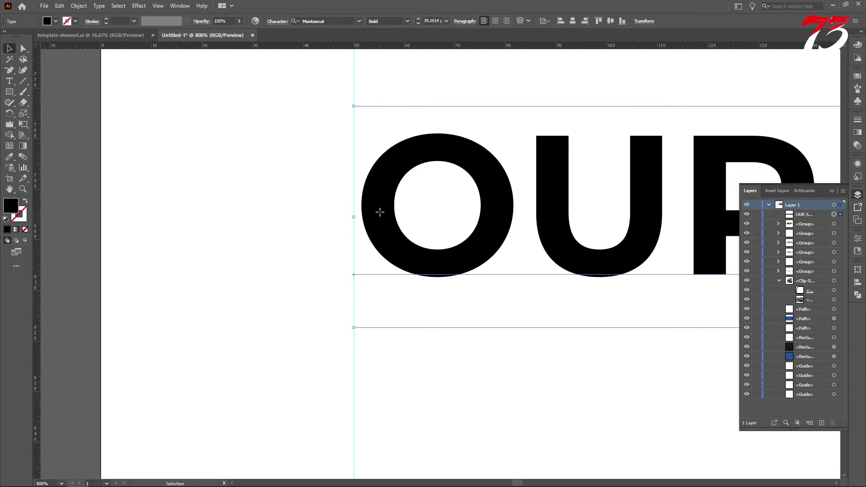
pyautogui.moveTo(380, 212); pyautogui.dragTo(377, 217)
pyautogui.scroll(-6, 377, 217)
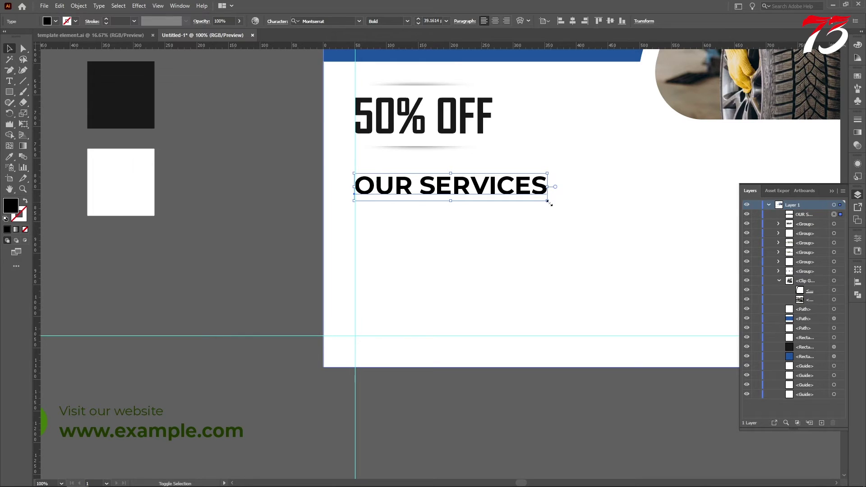
pyautogui.moveTo(549, 202); pyautogui.dragTo(536, 199)
pyautogui.scroll(2, 420, 226)
pyautogui.click(238, 196)
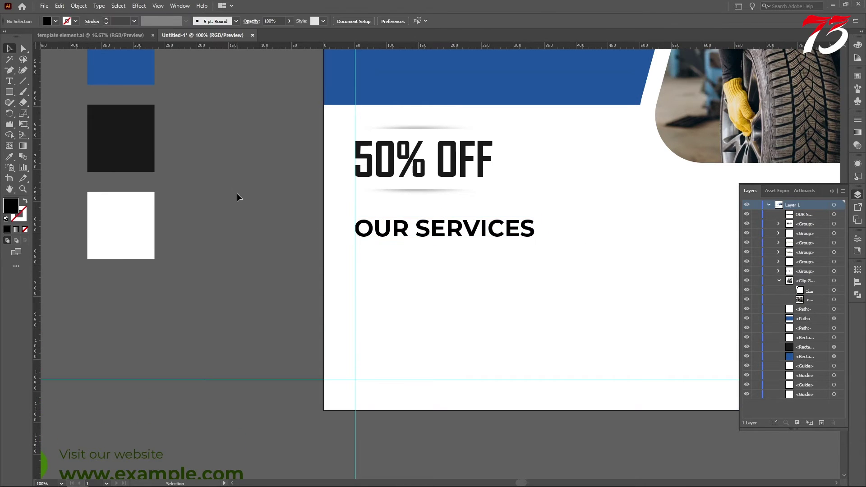
# Set "OUR SERVICES" to the ExtraBold weight and enlarge it to about 42 pt
pyautogui.scroll(2, 420, 234)
pyautogui.click(423, 231)
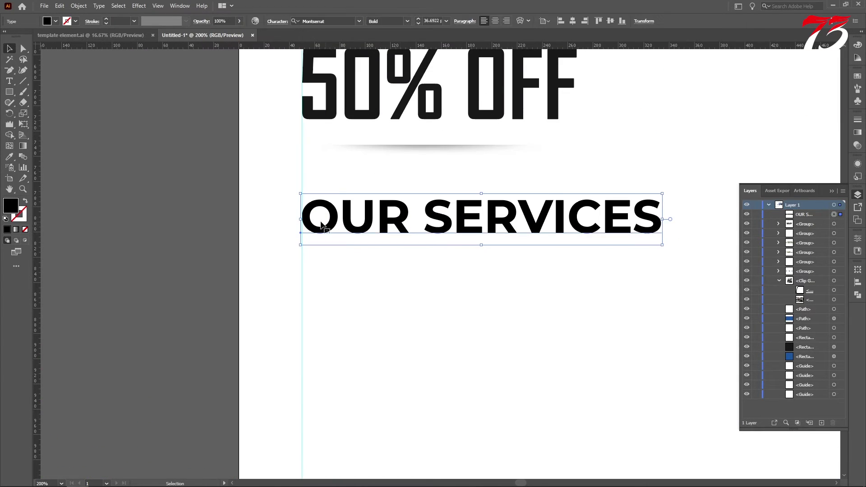
pyautogui.scroll(3, 313, 223)
pyautogui.scroll(-5, 313, 223)
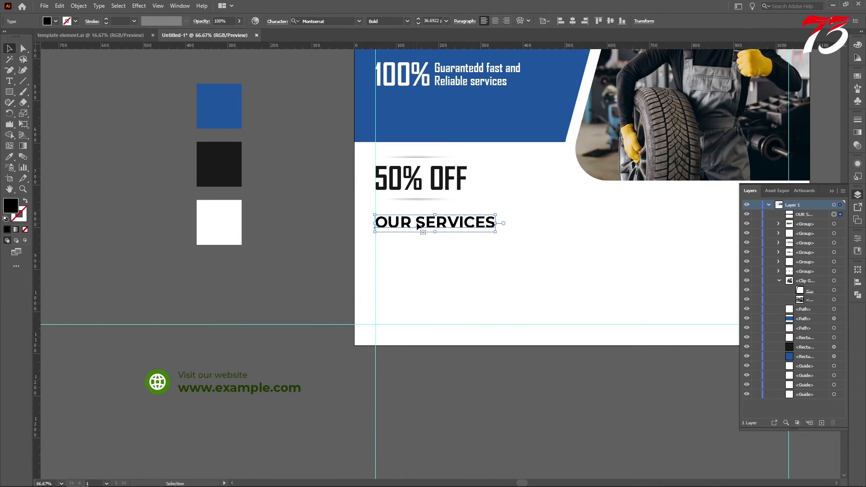
pyautogui.click(408, 20)
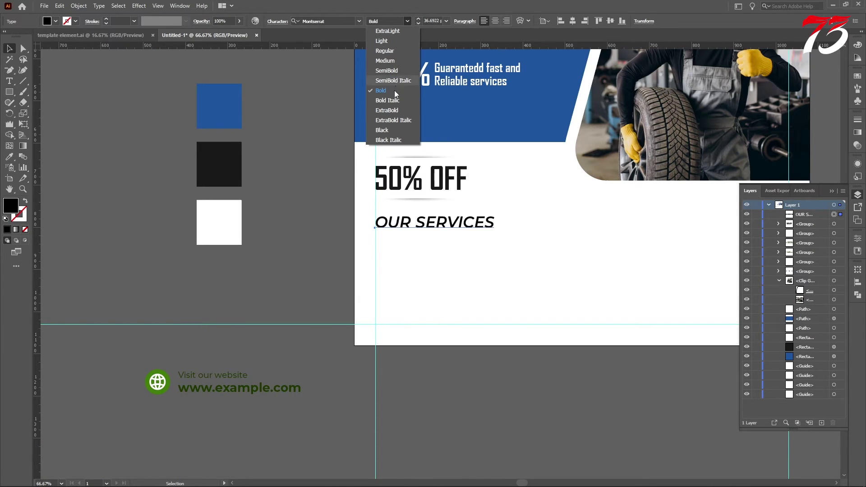
pyautogui.click(394, 112)
pyautogui.scroll(-1, 514, 212)
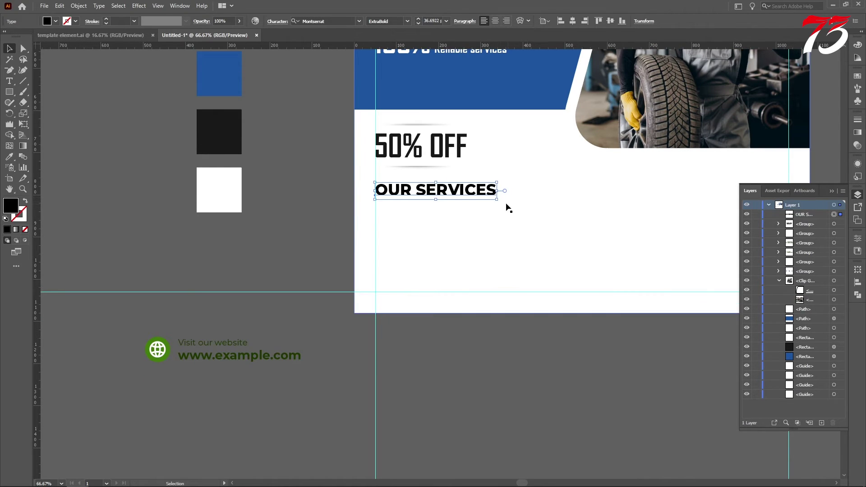
pyautogui.moveTo(497, 201); pyautogui.dragTo(516, 216)
pyautogui.scroll(-1, 406, 212)
pyautogui.click(317, 211)
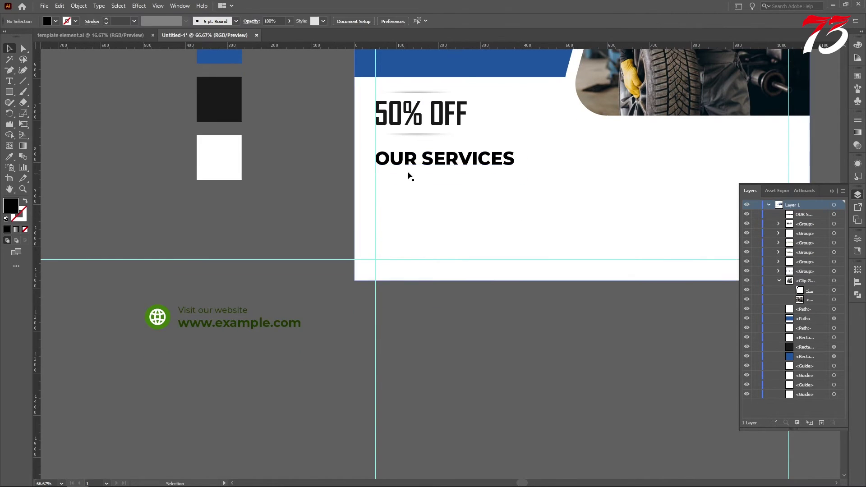
# Duplicate the "OUR SERVICES" heading directly below and restyle the copy as Montserrat SemiBold at about 30 pt
pyautogui.scroll(1, 410, 162)
pyautogui.moveTo(412, 165); pyautogui.dragTo(412, 203)
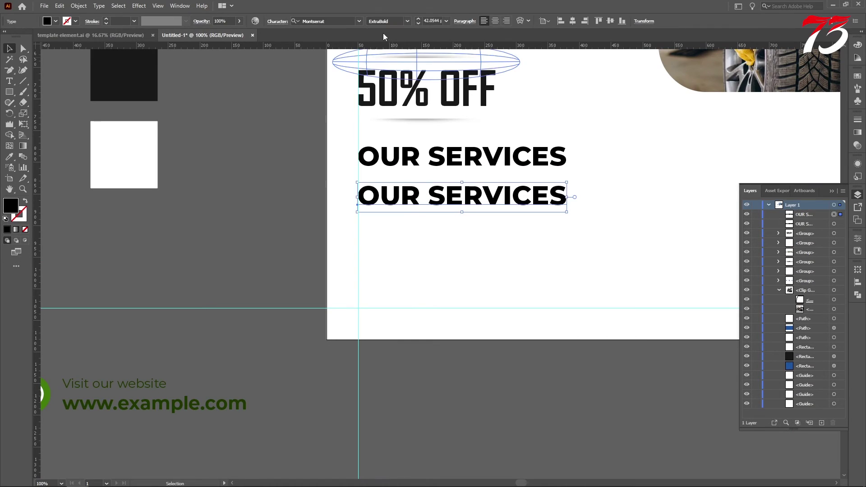
pyautogui.click(407, 21)
pyautogui.click(388, 60)
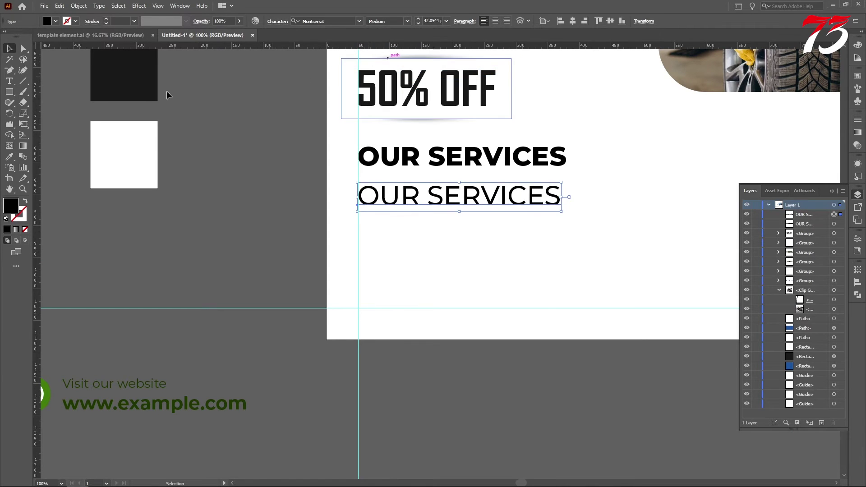
pyautogui.moveTo(562, 211); pyautogui.dragTo(504, 204)
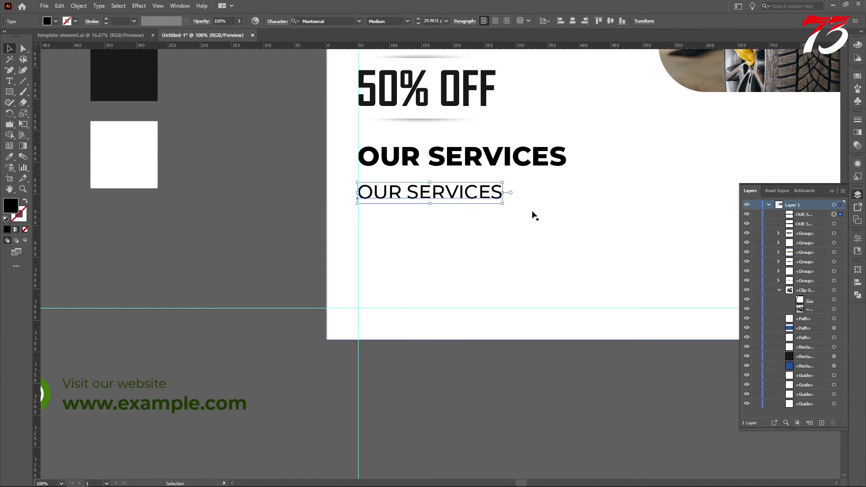
pyautogui.click(408, 22)
pyautogui.click(386, 71)
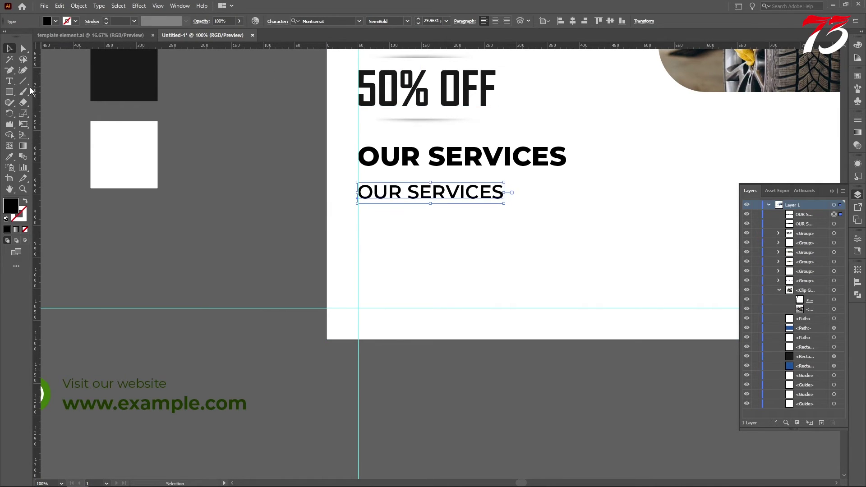
# Replace the text of the smaller heading copy with "Services & Repair"
pyautogui.press('t')
pyautogui.click(502, 194)
pyautogui.hotkey('ctrl', 'a')
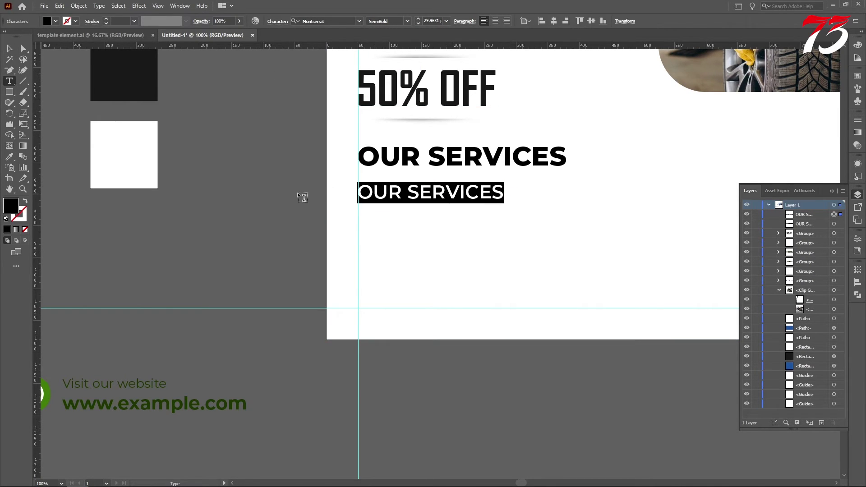
pyautogui.write('sER')
pyautogui.press('BackSpace')
pyautogui.press('BackSpace')
pyautogui.press('BackSpace')
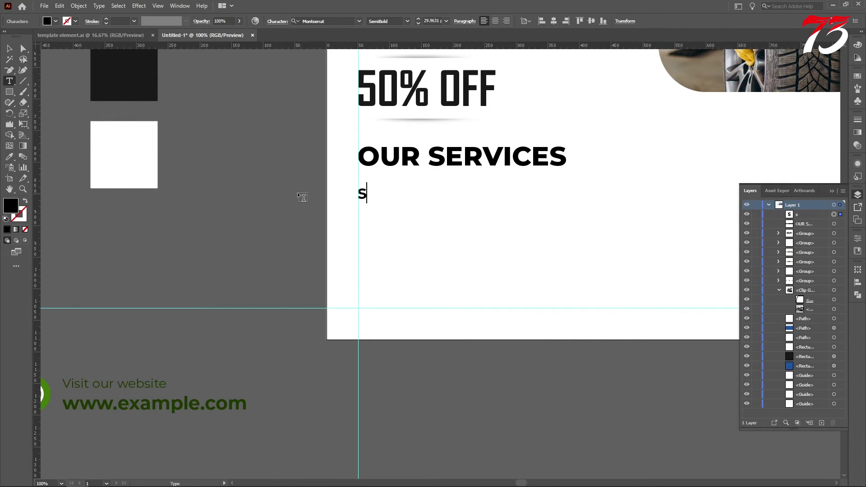
pyautogui.write('Services')
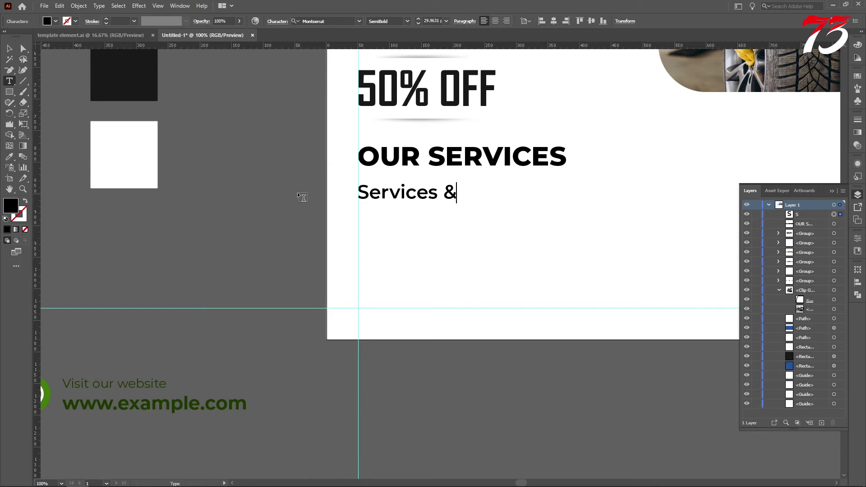
pyautogui.write('& Repair')
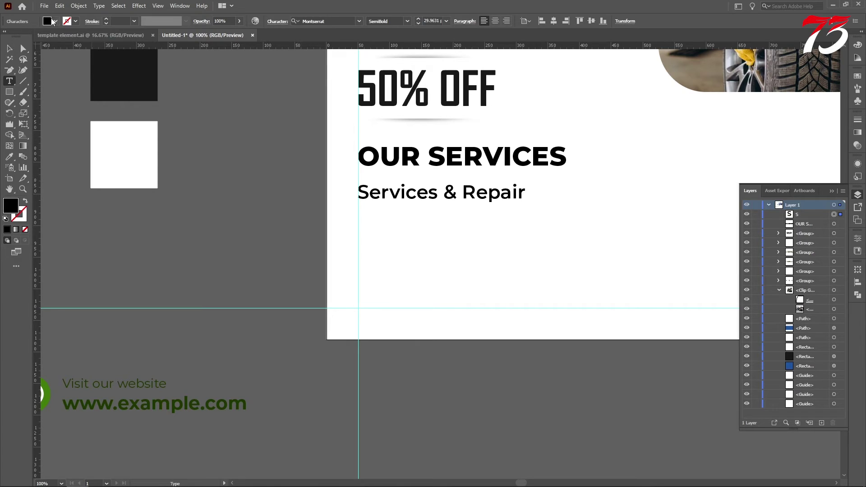
# Copy the "Services & Repair" line straight down four times at equal spacing to form a five-line list
pyautogui.click(9, 48)
pyautogui.moveTo(390, 197); pyautogui.dragTo(391, 229)
pyautogui.hotkey('ctrl', 'd')
pyautogui.hotkey('ctrl', 'd')
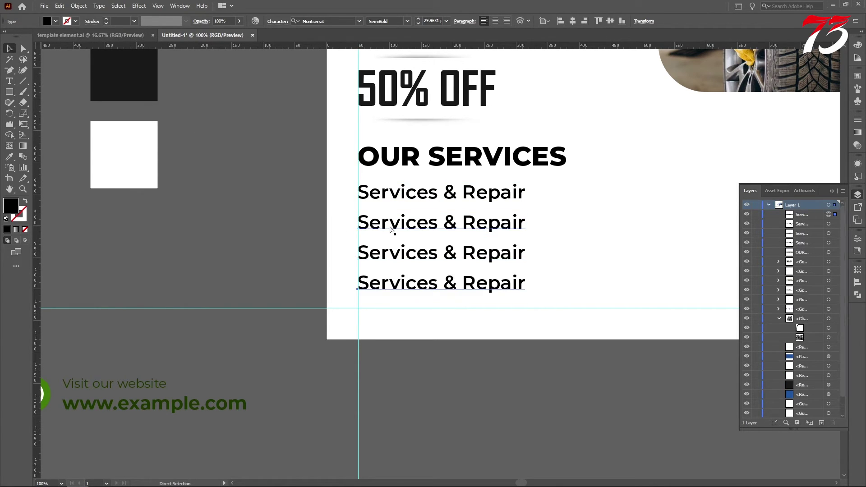
pyautogui.hotkey('ctrl', 'd')
# Change the second line of the services list to "Tire Services"
pyautogui.press('t')
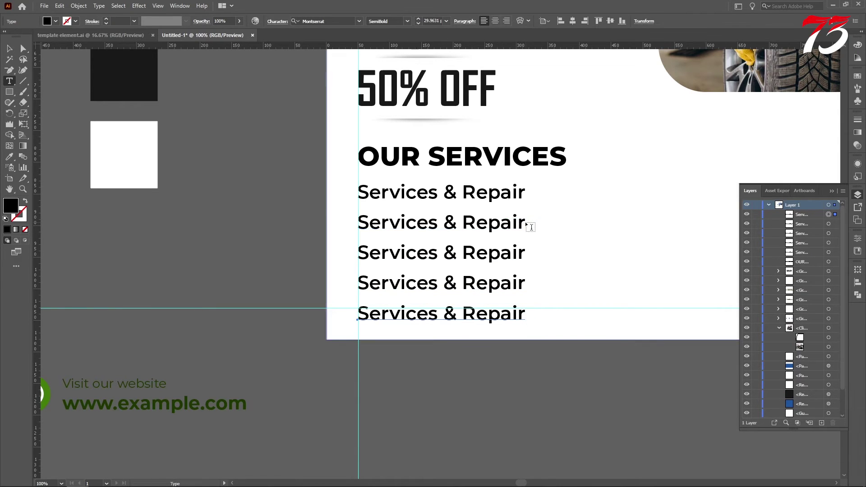
pyautogui.moveTo(529, 227); pyautogui.dragTo(244, 197)
pyautogui.write('TIre')
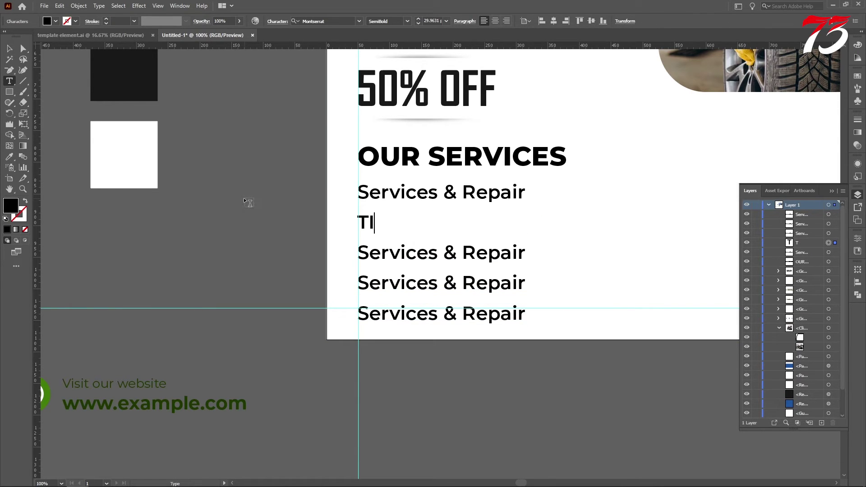
pyautogui.press('BackSpace')
pyautogui.press('BackSpace')
pyautogui.press('BackSpace')
pyautogui.write('ire Services')
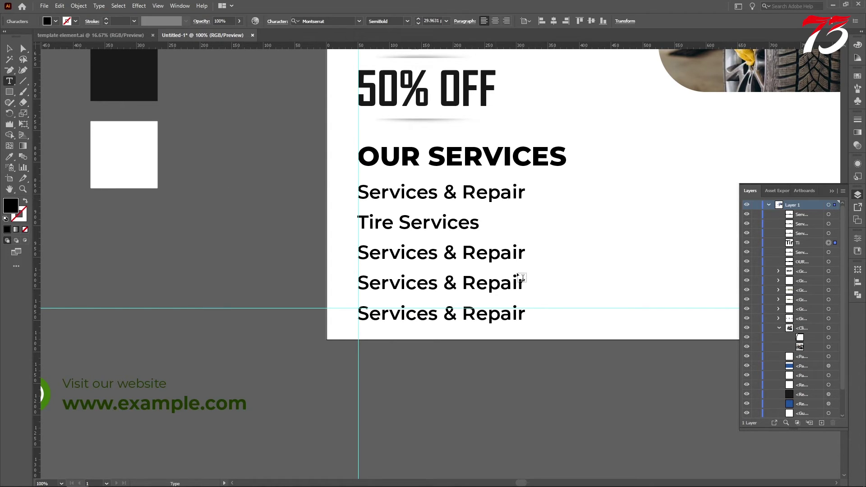
# Change the third line of the services list to "Tranmission Repair"
pyautogui.moveTo(525, 254); pyautogui.dragTo(208, 241)
pyautogui.write('Tra')
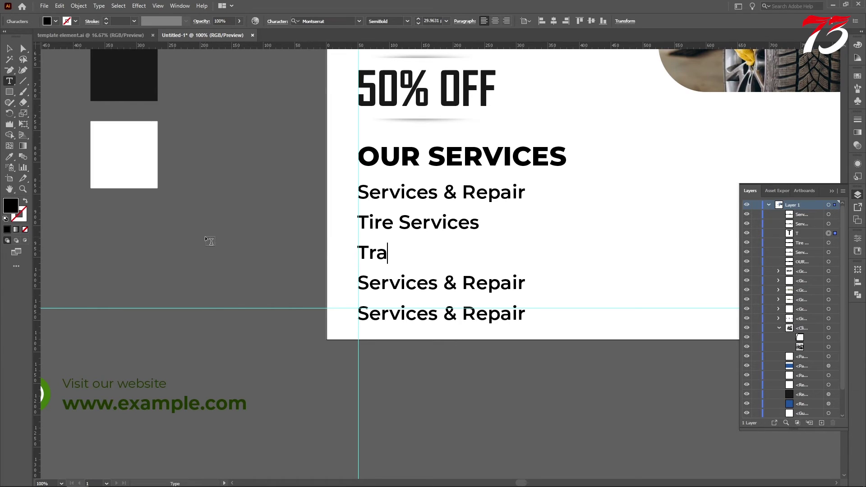
pyautogui.write('nmissi')
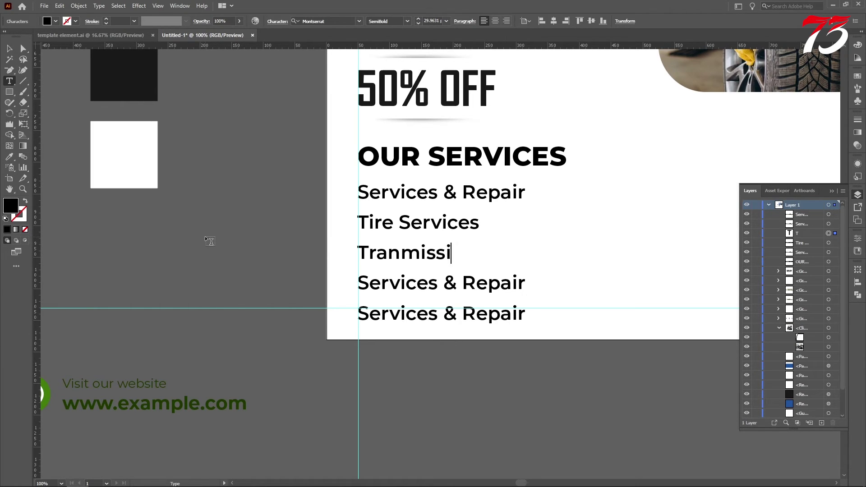
pyautogui.write('on Rea')
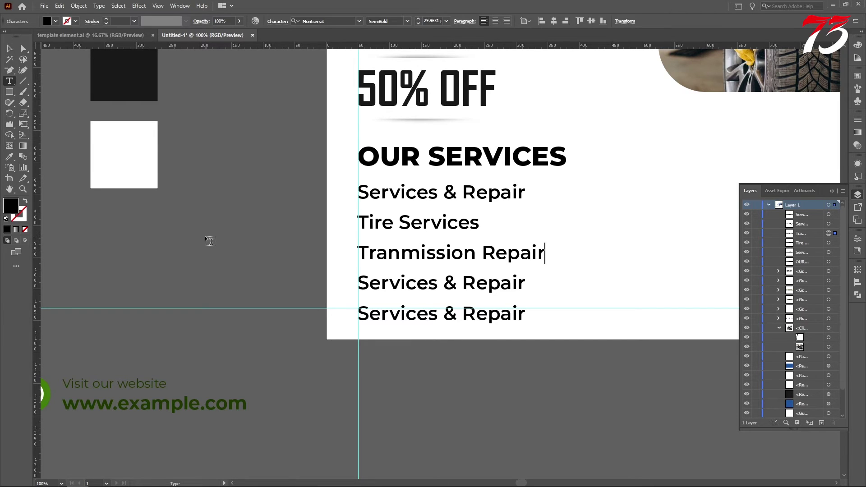
# Change the fourth line of the services list to "Car Wash & More"
pyautogui.scroll(-1, 569, 277)
pyautogui.moveTo(522, 269); pyautogui.dragTo(238, 263)
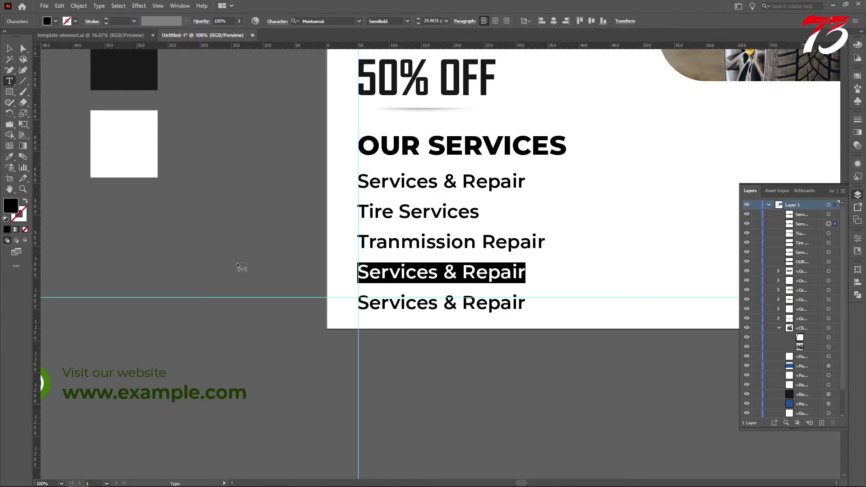
pyautogui.write('Car')
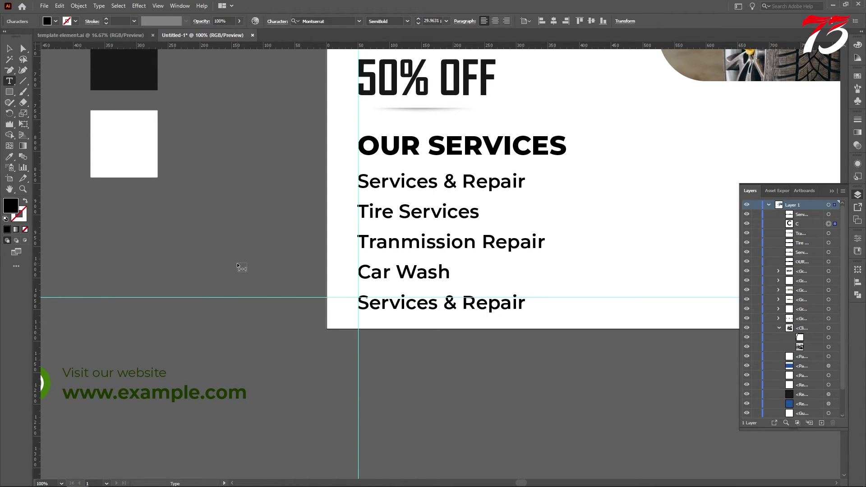
pyautogui.write('Wash & More')
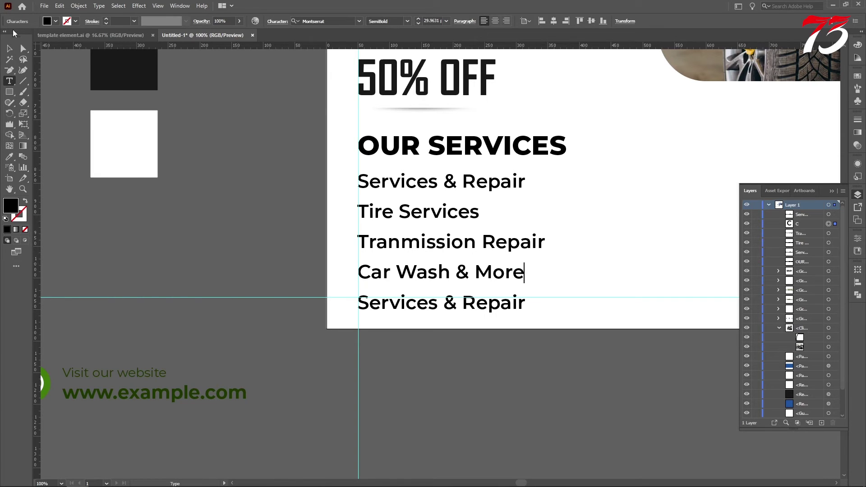
# Delete the surplus fifth "Services & Repair" line at the end of the list
pyautogui.click(9, 48)
pyautogui.click(424, 305)
pyautogui.press('Delete')
pyautogui.scroll(-3, 499, 263)
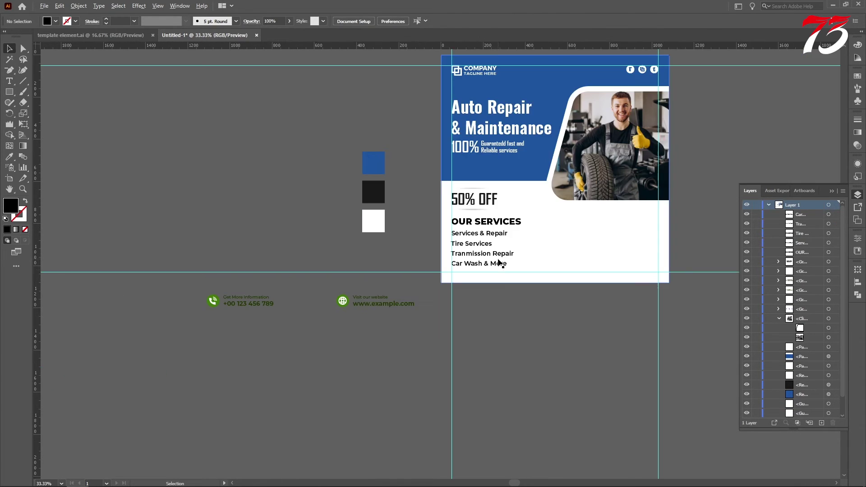
# Move "Car Wash & More" up slightly and distribute the four service lines evenly in vertical direction
pyautogui.scroll(4, 492, 264)
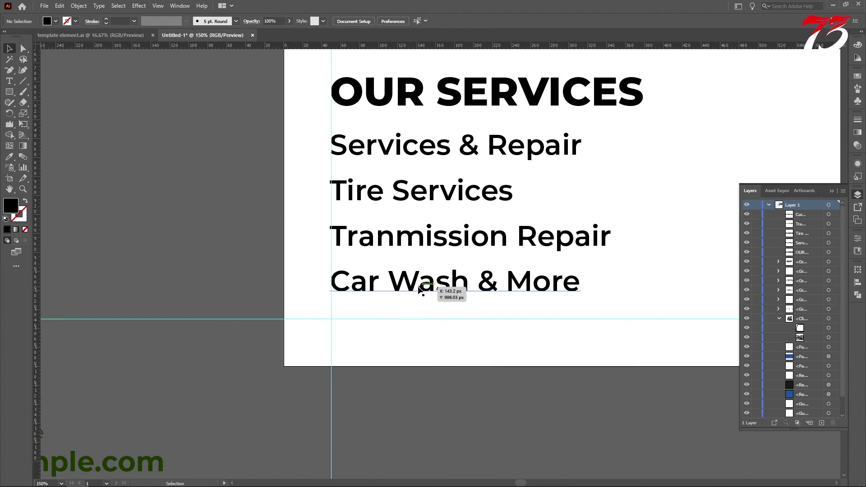
pyautogui.moveTo(419, 288); pyautogui.dragTo(420, 275)
pyautogui.keyDown('shift'); pyautogui.click(409, 244); pyautogui.keyUp('shift')
pyautogui.keyDown('shift'); pyautogui.click(440, 194); pyautogui.keyUp('shift')
pyautogui.keyDown('shift'); pyautogui.click(397, 152); pyautogui.keyUp('shift')
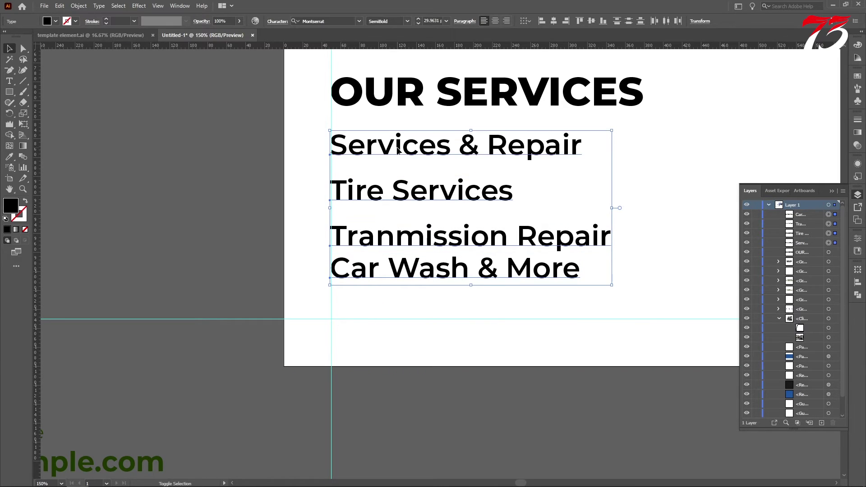
pyautogui.click(632, 21)
# Indent the four service lines from the left margin guide and group them
pyautogui.moveTo(421, 188); pyautogui.dragTo(462, 188)
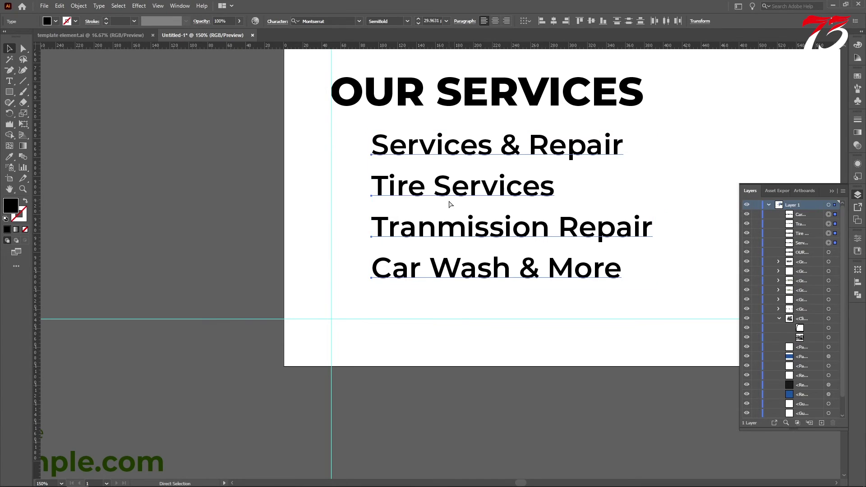
pyautogui.hotkey('ctrl', 'g')
pyautogui.click(254, 209)
pyautogui.scroll(-4, 469, 271)
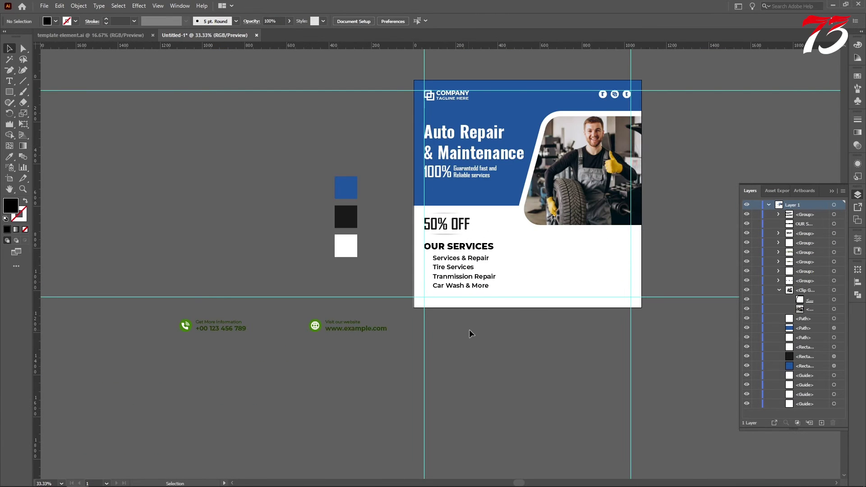
# Enlarge the "OUR SERVICES" heading to the right and upward, keeping its left edge at the margin guide
pyautogui.scroll(3, 481, 275)
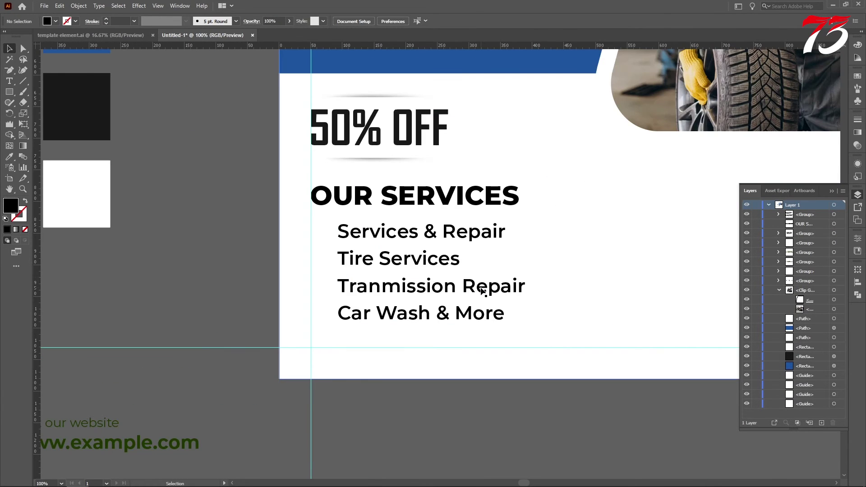
pyautogui.click(481, 279)
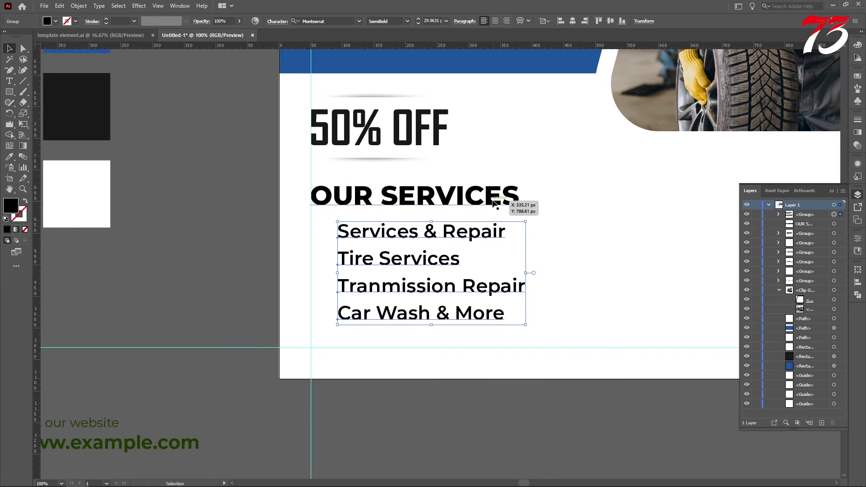
pyautogui.click(514, 197)
pyautogui.moveTo(519, 183); pyautogui.dragTo(562, 167)
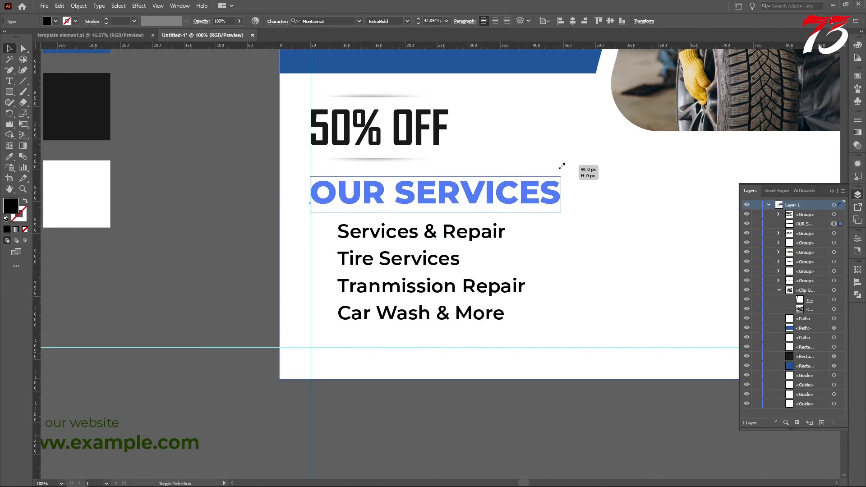
# Move the grouped services list straight down to rest on the bottom margin guide
pyautogui.moveTo(441, 319); pyautogui.dragTo(440, 346)
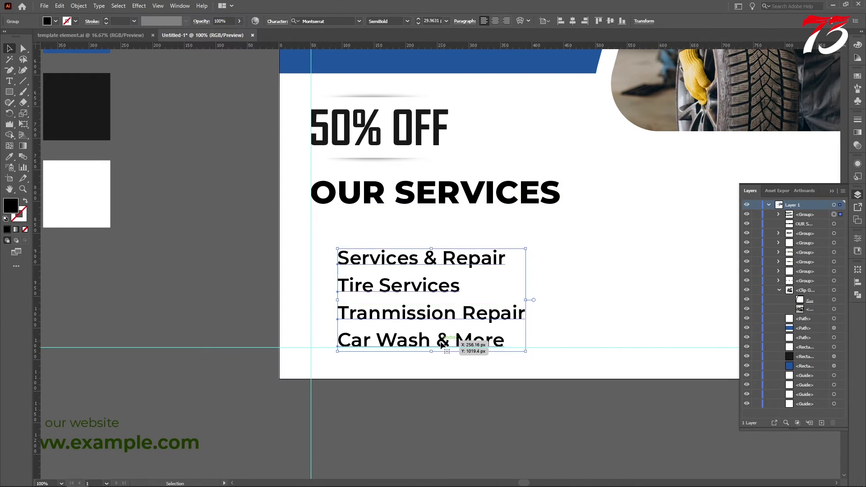
pyautogui.scroll(-2, 447, 361)
pyautogui.click(458, 394)
pyautogui.scroll(-3, 482, 307)
pyautogui.scroll(3, 496, 323)
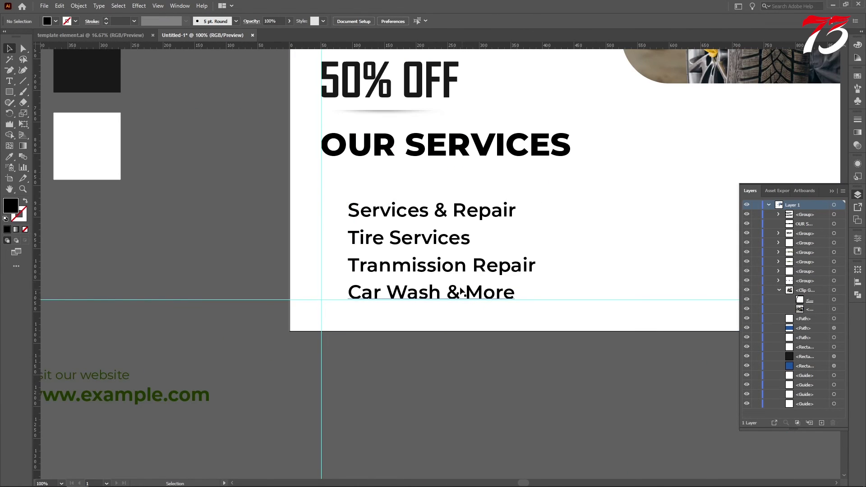
# Ungroup the services list, raise "Services & Repair" slightly and distribute all four lines evenly in vertical direction
pyautogui.rightClick(449, 266)
pyautogui.click(480, 341)
pyautogui.moveTo(408, 220)
pyautogui.mouseDown()
pyautogui.moveTo(418, 200)
pyautogui.moveTo(416, 209)
pyautogui.mouseUp()
pyautogui.keyDown('shift'); pyautogui.click(420, 244); pyautogui.keyUp('shift')
pyautogui.keyDown('shift'); pyautogui.click(440, 267); pyautogui.keyUp('shift')
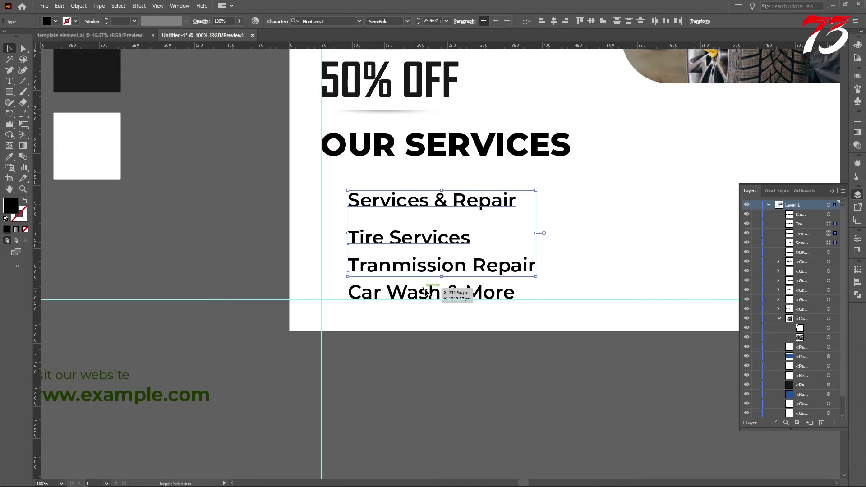
pyautogui.keyDown('shift'); pyautogui.click(456, 293); pyautogui.keyUp('shift')
pyautogui.click(628, 24)
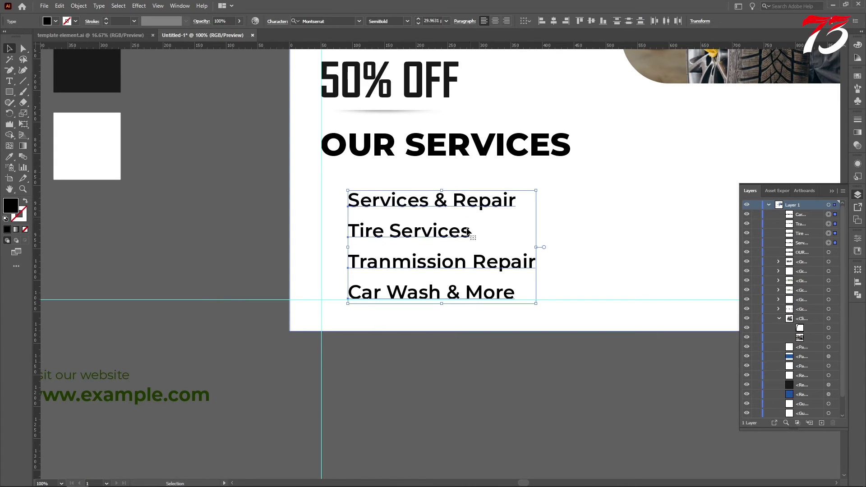
# Duplicate the company logo onto the empty area beside the artboard and ungroup the copy
pyautogui.click(256, 243)
pyautogui.scroll(3, 360, 247)
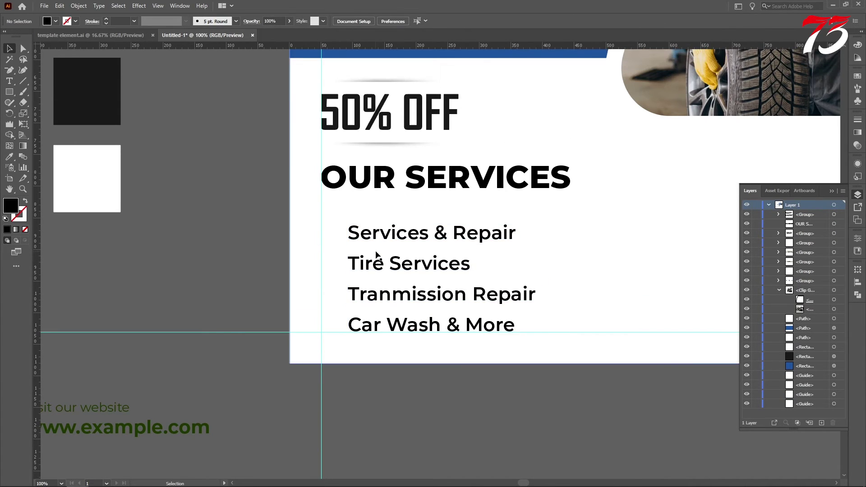
pyautogui.scroll(-2, 431, 251)
pyautogui.scroll(4, 456, 285)
pyautogui.scroll(2, 457, 286)
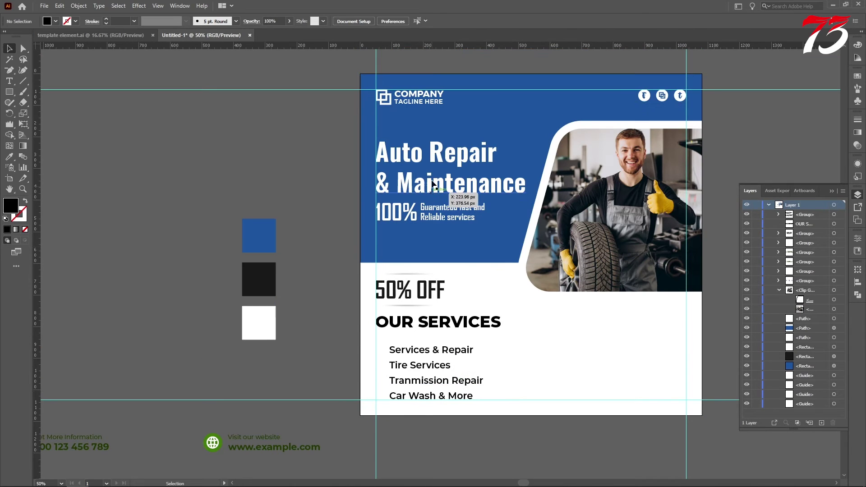
pyautogui.moveTo(389, 98); pyautogui.dragTo(277, 369)
pyautogui.scroll(-2, 278, 369)
pyautogui.scroll(3, 280, 348)
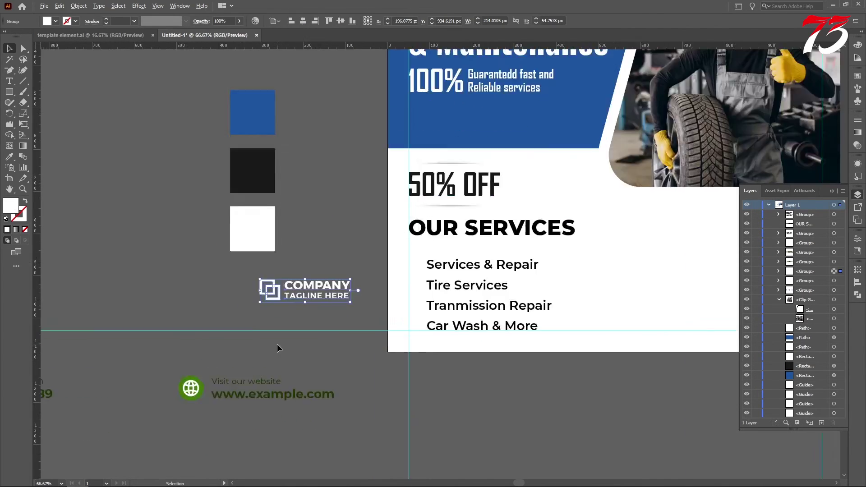
pyautogui.rightClick(280, 227)
pyautogui.click(302, 300)
# Recolor the copied logo symbol with the sampled header blue and place it in front of "Services & Repair"
pyautogui.click(275, 218)
pyautogui.click(274, 219)
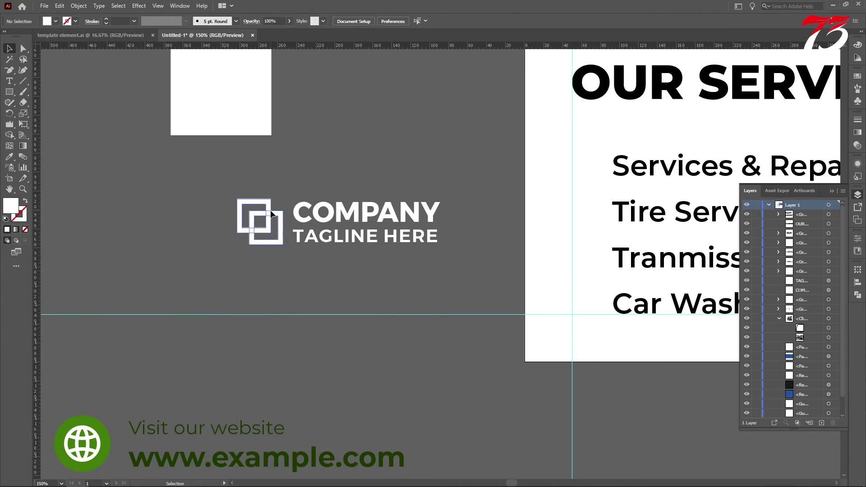
pyautogui.hotkey('ctrl', '-')
pyautogui.hotkey('ctrl', '-')
pyautogui.press('i')
pyautogui.click(482, 72)
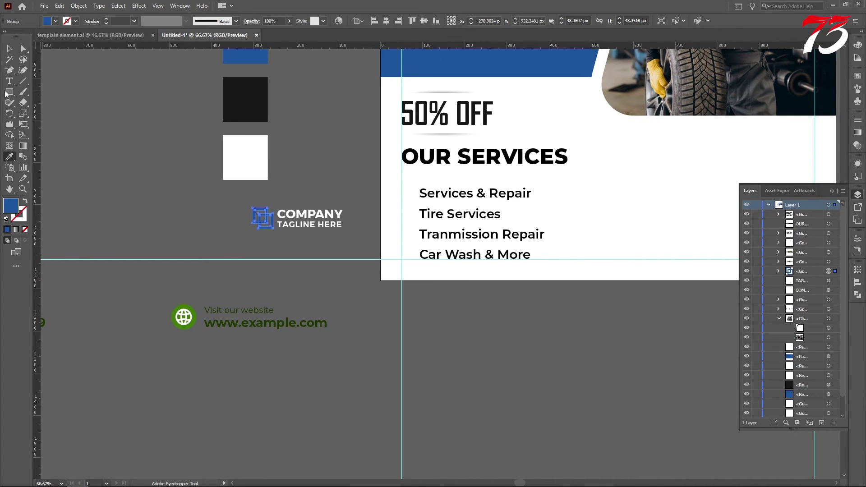
pyautogui.click(10, 49)
pyautogui.moveTo(269, 223); pyautogui.dragTo(412, 198)
# Scale the blue symbol down to about 16 px and align it as a bullet beside "Services & Repair"
pyautogui.hotkey('ctrl', '+')
pyautogui.hotkey('ctrl', '+')
pyautogui.hotkey('ctrl', '+')
pyautogui.hotkey('ctrl', '+')
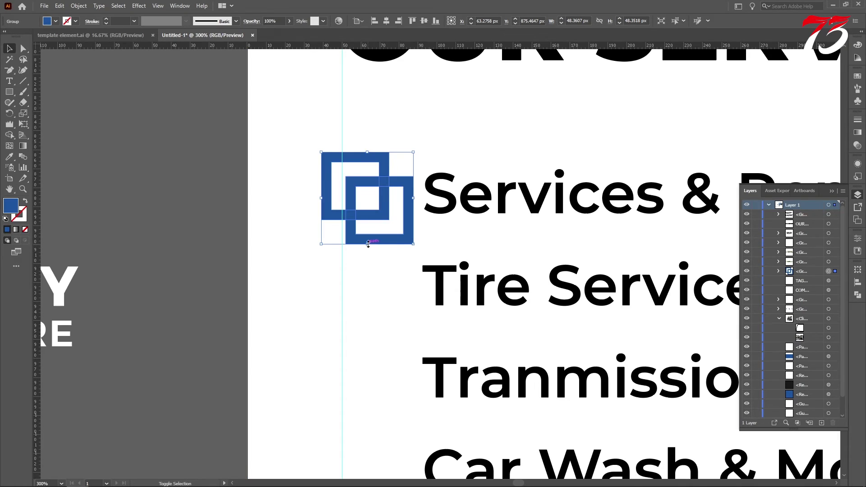
pyautogui.moveTo(367, 244); pyautogui.dragTo(386, 326)
pyautogui.scroll(2, 409, 204)
pyautogui.scroll(-2, 379, 212)
pyautogui.press('Left')
# Copy the blue bullet symbol straight down, at equal spacing, beside each of the other three service lines
pyautogui.scroll(-2, 367, 325)
pyautogui.hotkey('ctrl', 'd')
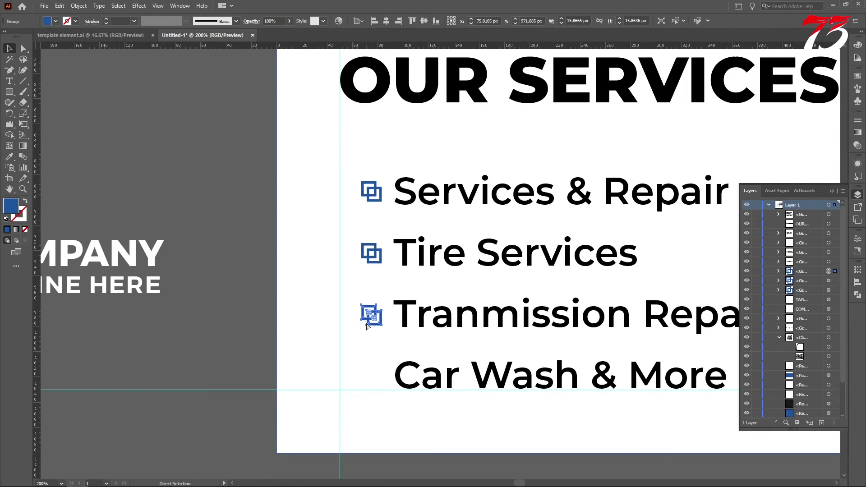
pyautogui.hotkey('ctrl', 'd')
pyautogui.keyDown('shift'); pyautogui.click(376, 245); pyautogui.keyUp('shift')
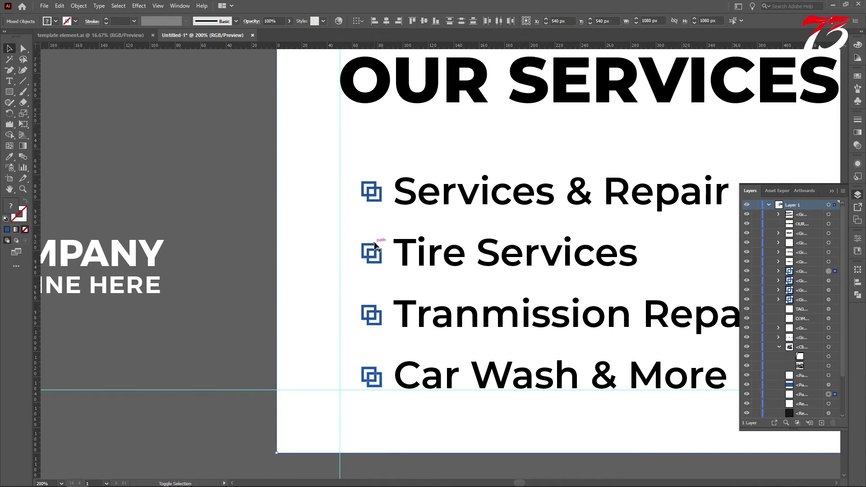
pyautogui.keyDown('shift'); pyautogui.click(374, 243); pyautogui.keyUp('shift')
pyautogui.click(273, 259)
# Group the four bullet symbols and nudge the group 2 px to the left, away from the text
pyautogui.scroll(-4, 325, 247)
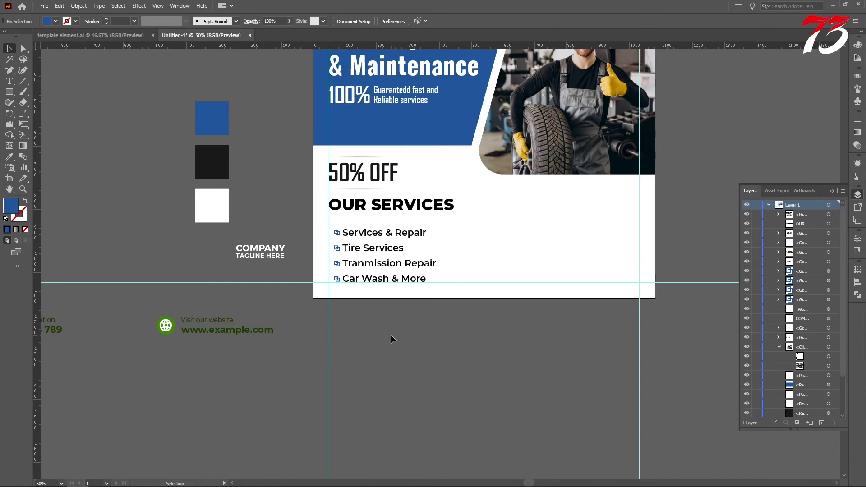
pyautogui.scroll(6, 348, 270)
pyautogui.click(324, 326)
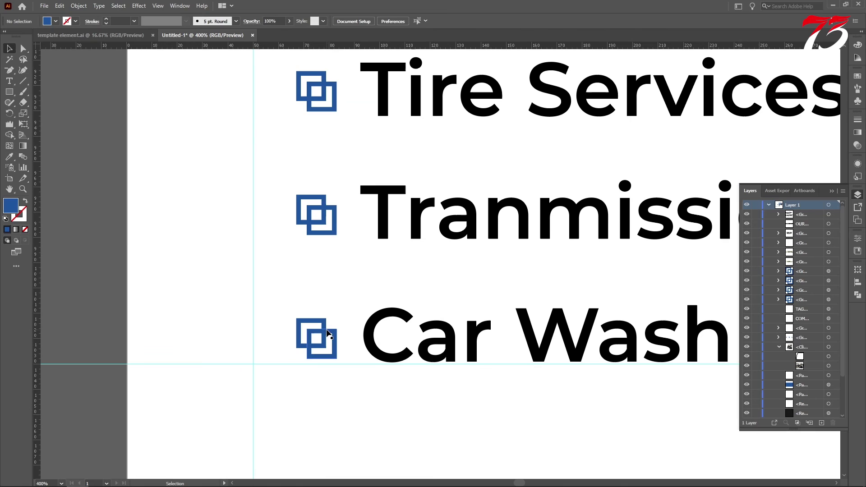
pyautogui.keyDown('shift'); pyautogui.click(332, 219); pyautogui.keyUp('shift')
pyautogui.scroll(-1, 335, 257)
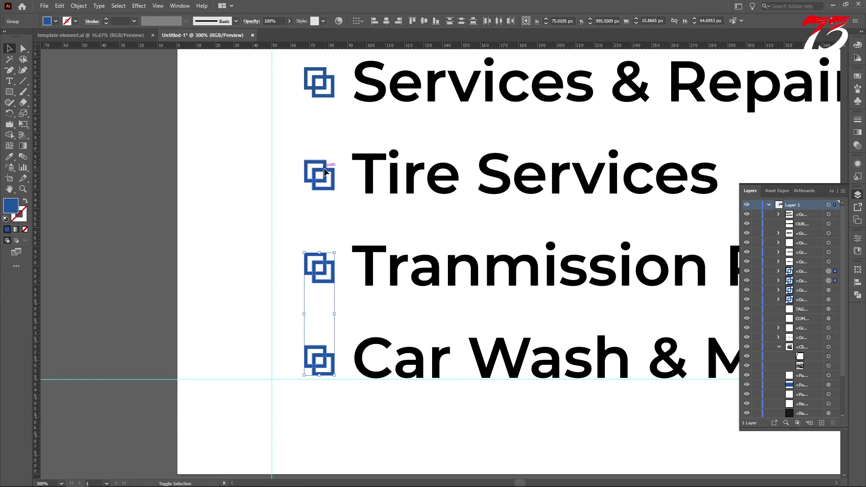
pyautogui.keyDown('shift'); pyautogui.click(324, 172); pyautogui.keyUp('shift')
pyautogui.scroll(2, 323, 172)
pyautogui.keyDown('shift'); pyautogui.click(328, 150); pyautogui.keyUp('shift')
pyautogui.hotkey('ctrl', 'g')
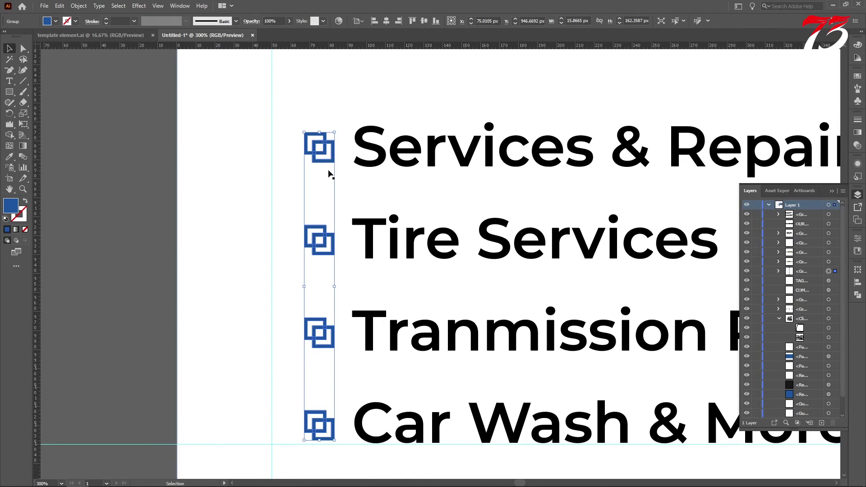
pyautogui.press('Left')
pyautogui.press('Left')
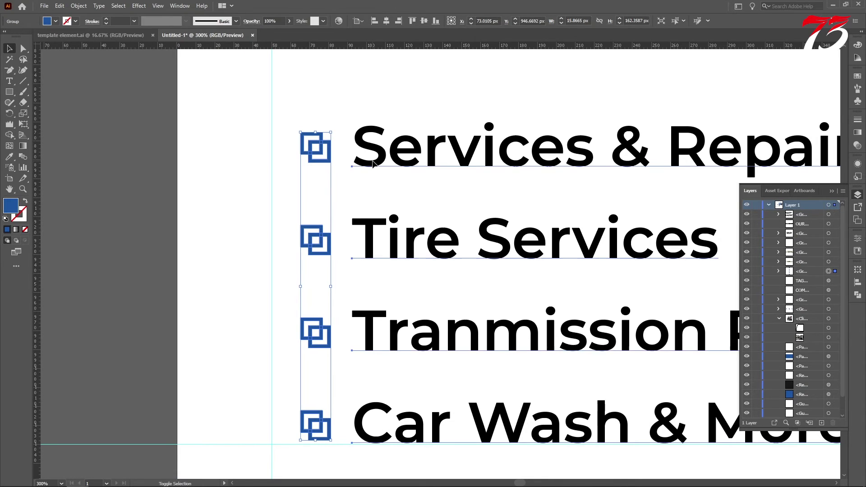
# Change the text color of the grouped service lines to dark gray 1E1E1E
pyautogui.press('a')
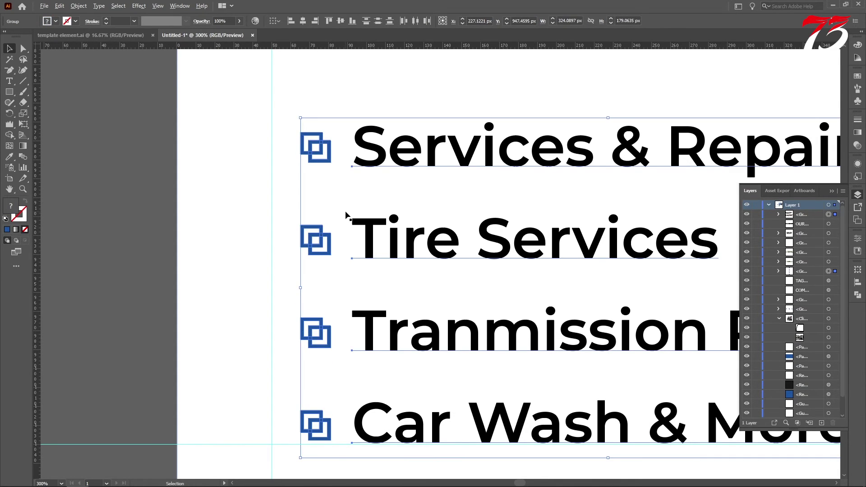
pyautogui.hotkey('ctrl', '1')
pyautogui.click(446, 312)
pyautogui.press('v')
pyautogui.click(427, 204)
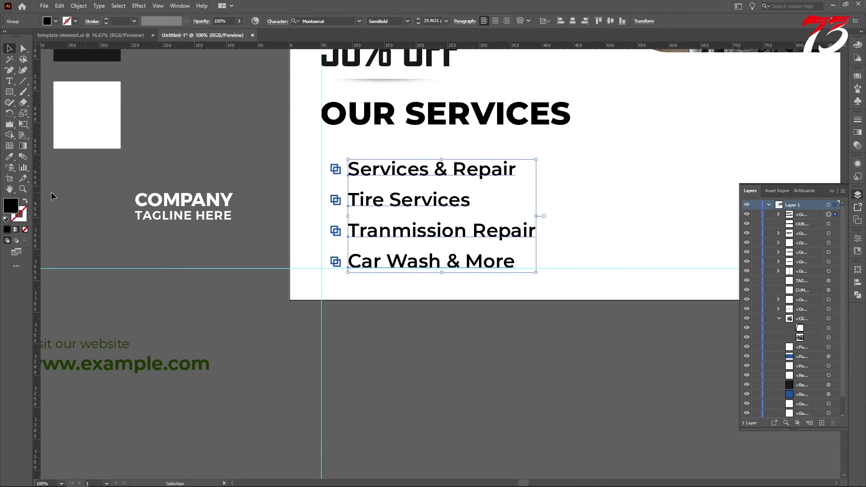
pyautogui.doubleClick(12, 208)
pyautogui.moveTo(328, 278); pyautogui.dragTo(315, 289)
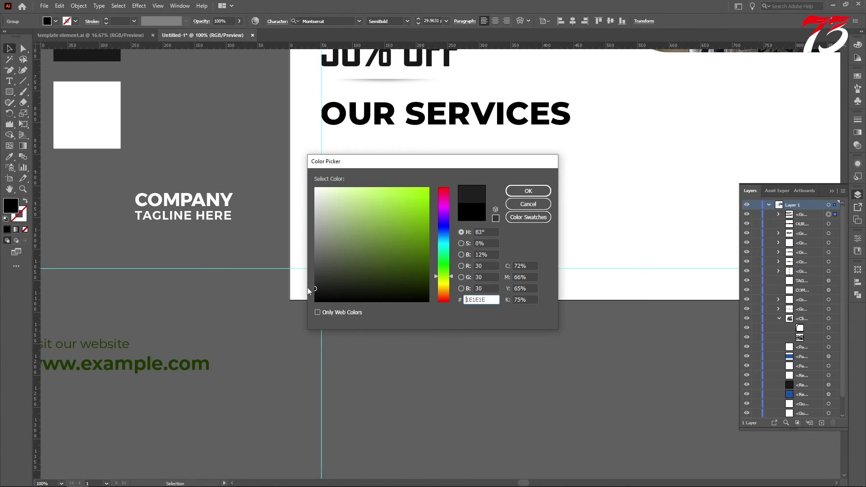
pyautogui.click(525, 193)
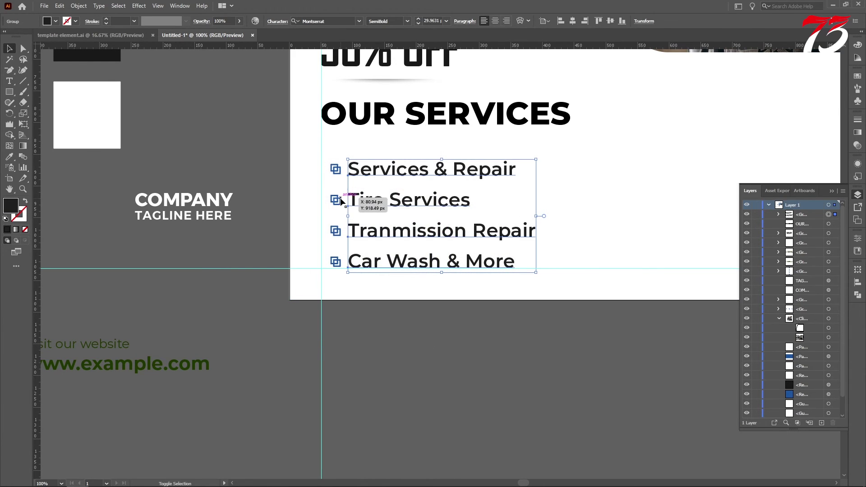
# Group the bullets with the service lines and move them left until the bullets meet the left margin guide
pyautogui.scroll(5, 339, 201)
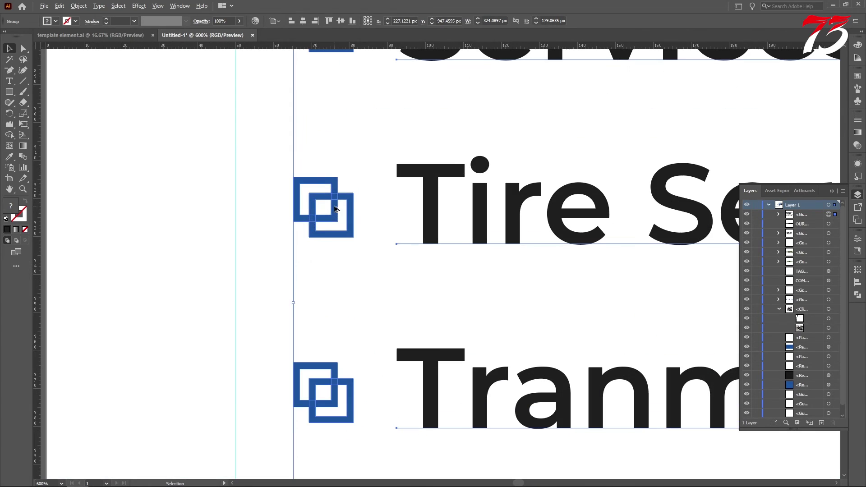
pyautogui.moveTo(320, 208); pyautogui.dragTo(275, 209)
pyautogui.scroll(-3, 365, 216)
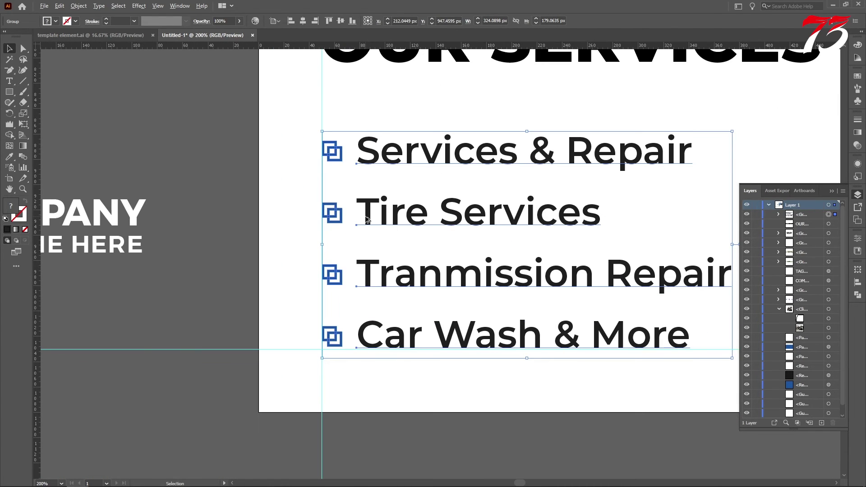
pyautogui.scroll(-4, 366, 219)
pyautogui.click(416, 350)
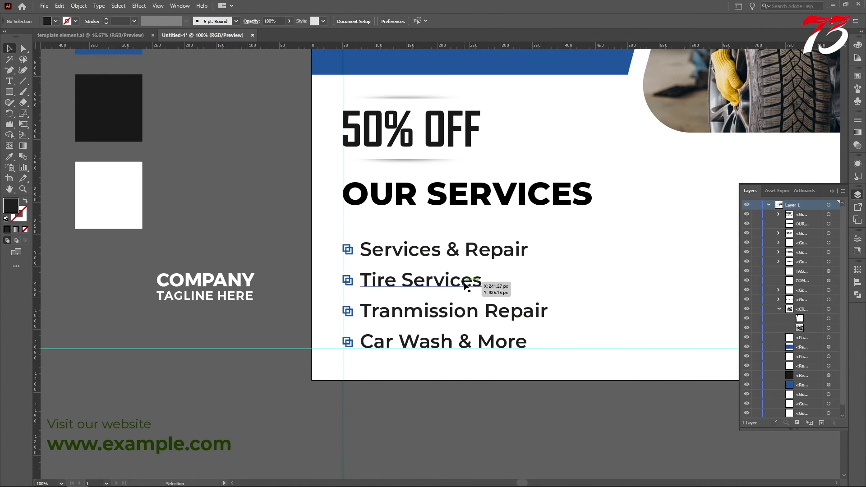
# Recolor "OUR" in the heading near-black and "SERVICES" in the sampled header blue
pyautogui.press('t')
pyautogui.moveTo(416, 199); pyautogui.dragTo(178, 201)
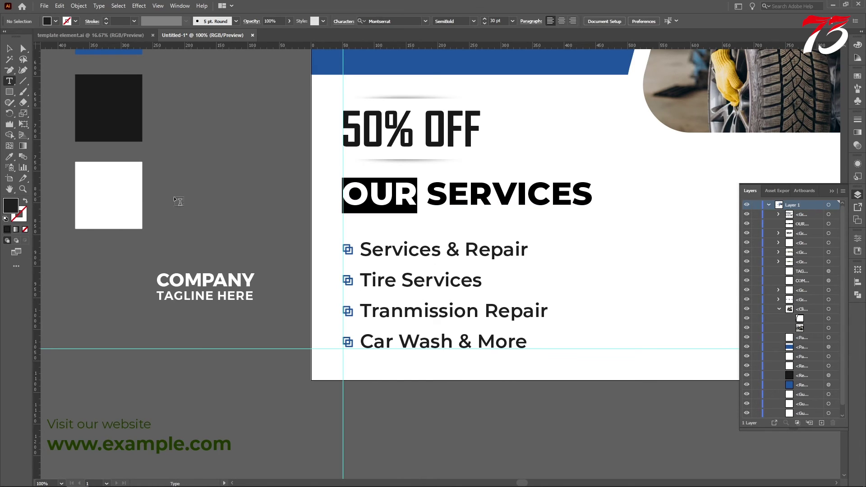
pyautogui.press('i')
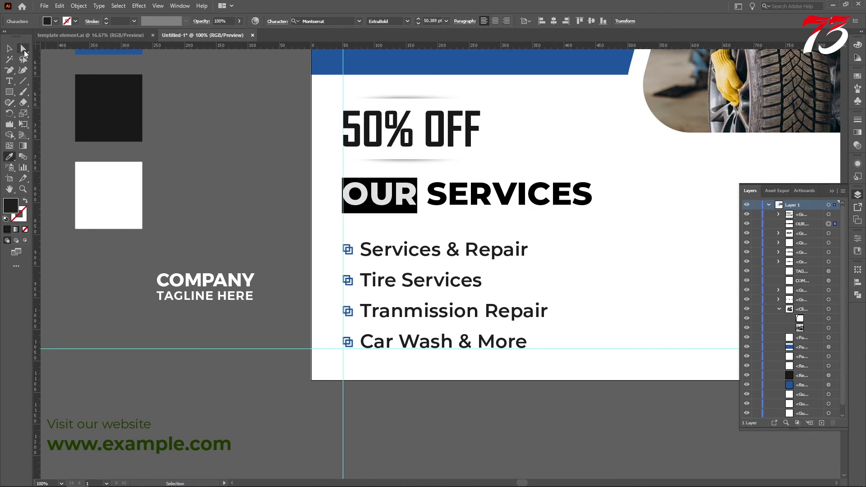
pyautogui.moveTo(433, 195); pyautogui.dragTo(693, 200)
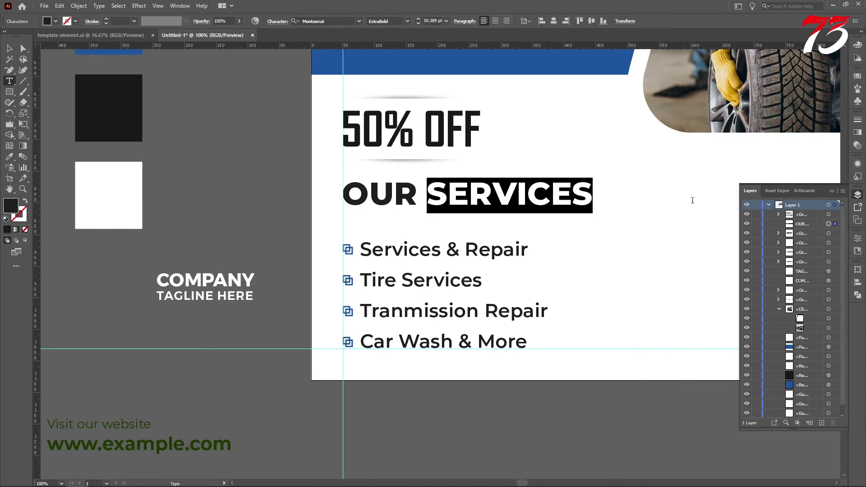
pyautogui.click(8, 159)
pyautogui.scroll(2, 359, 89)
pyautogui.click(332, 113)
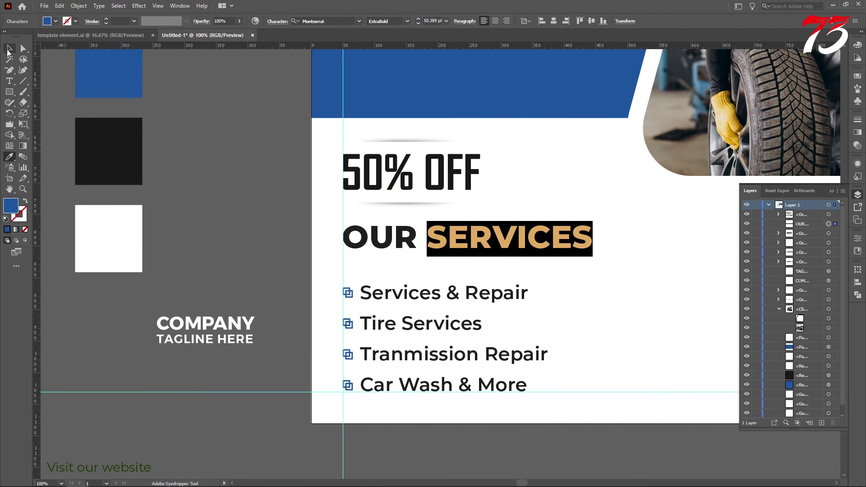
pyautogui.click(9, 50)
pyautogui.click(224, 174)
# Draw a blue underline bar about 184 by 5 px below "OUR SERVICES" from the left margin guide and lower it slightly
pyautogui.click(8, 92)
pyautogui.scroll(1, 384, 265)
pyautogui.scroll(-1, 390, 270)
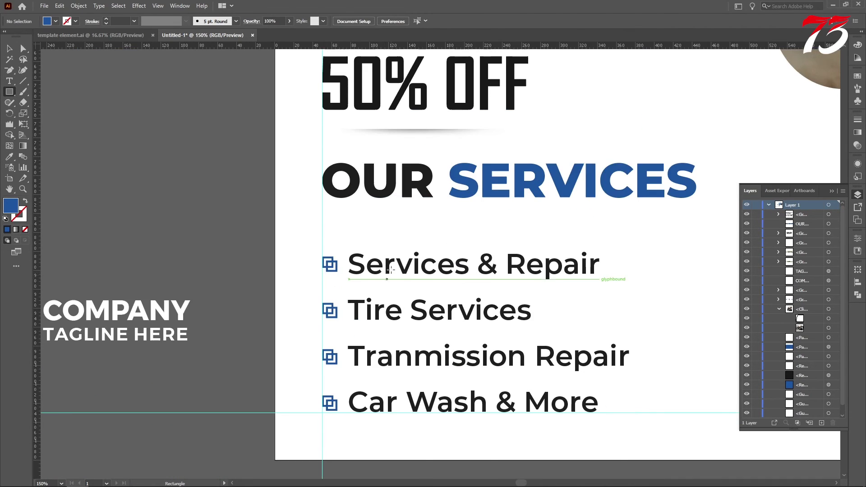
pyautogui.scroll(2, 390, 270)
pyautogui.moveTo(254, 171); pyautogui.dragTo(603, 179)
pyautogui.click(8, 160)
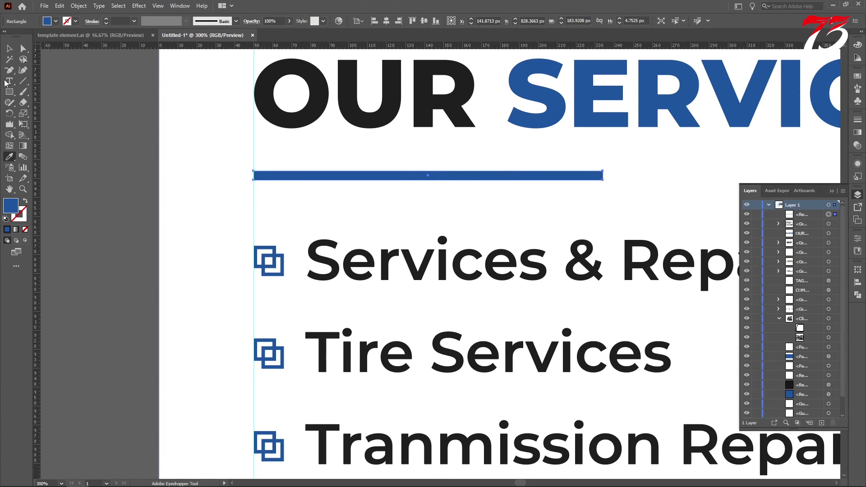
pyautogui.click(9, 48)
pyautogui.click(352, 187)
pyautogui.scroll(-3, 352, 188)
pyautogui.click(387, 185)
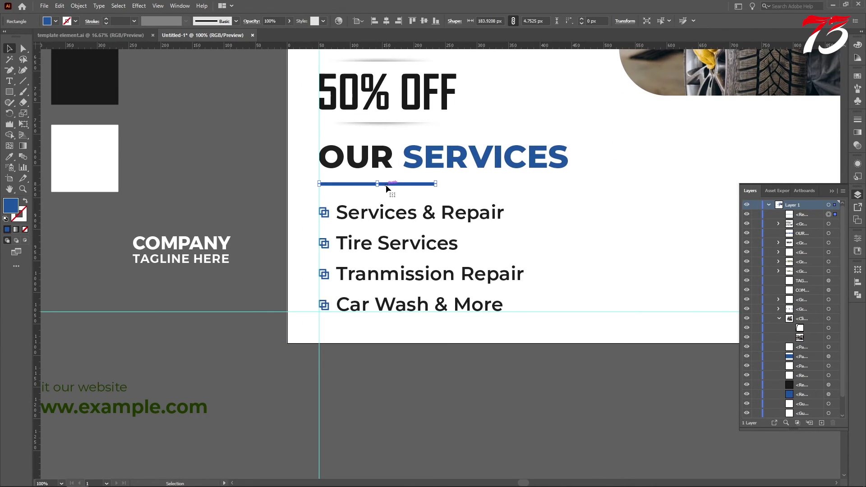
pyautogui.moveTo(387, 189); pyautogui.dragTo(387, 190)
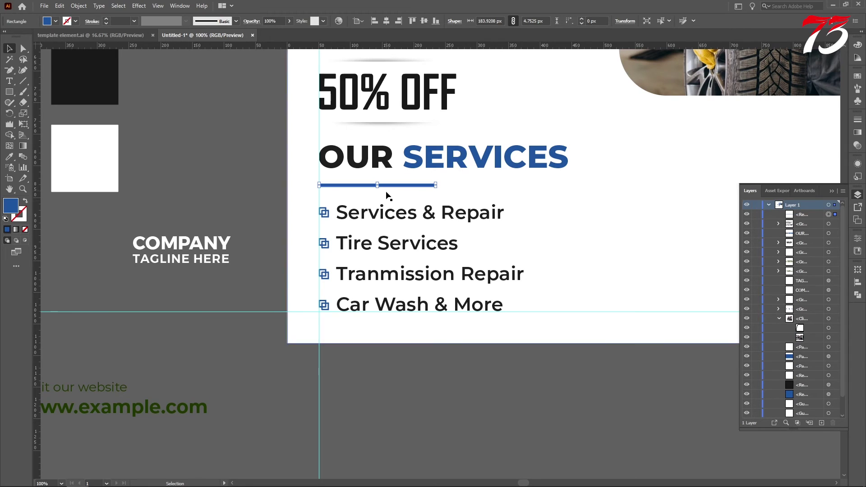
# Group the "OUR SERVICES" heading, the blue underline and the bulleted services list together
pyautogui.keyDown('shift'); pyautogui.click(391, 163); pyautogui.keyUp('shift')
pyautogui.keyDown('shift'); pyautogui.click(409, 216); pyautogui.keyUp('shift')
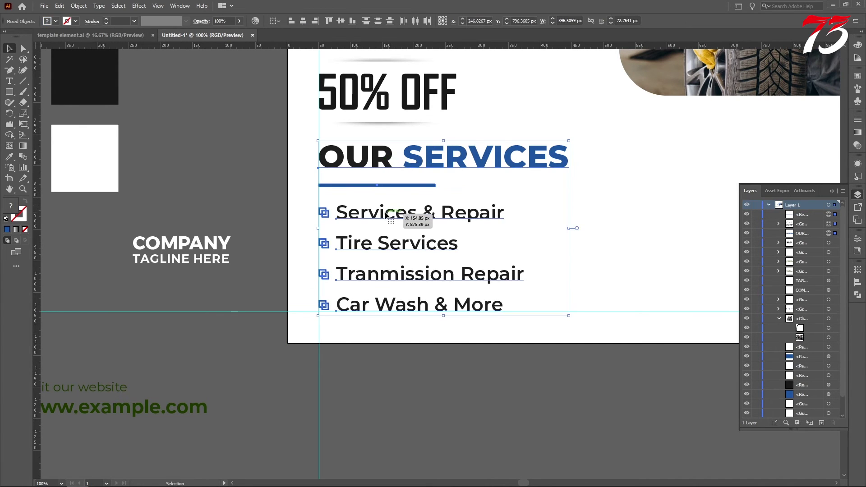
pyautogui.press('a')
pyautogui.press('v')
pyautogui.hotkey('ctrl', '-')
pyautogui.hotkey('ctrl', '-')
pyautogui.click(424, 369)
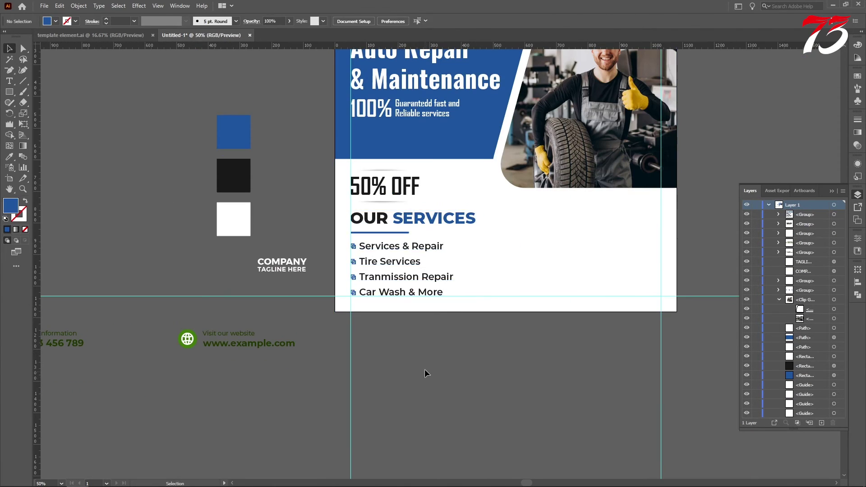
# Shorten the blue header shape by raising its bottom edge slightly above the "50% OFF" text
pyautogui.scroll(5, 425, 345)
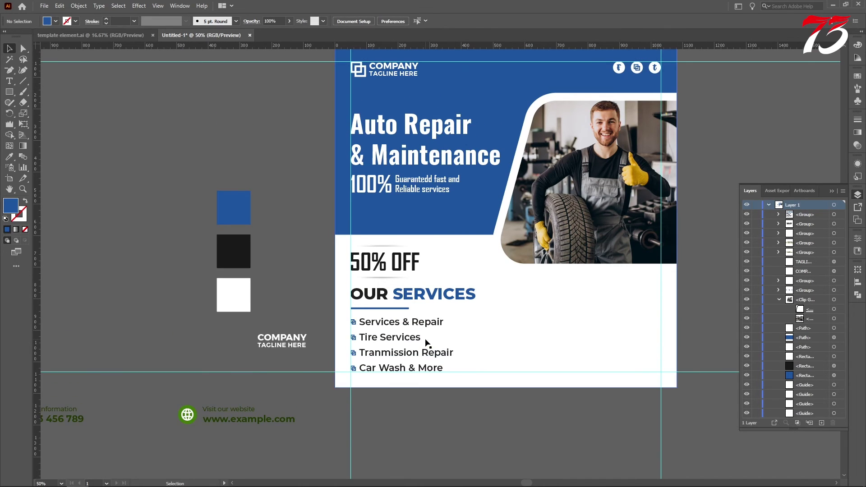
pyautogui.click(434, 252)
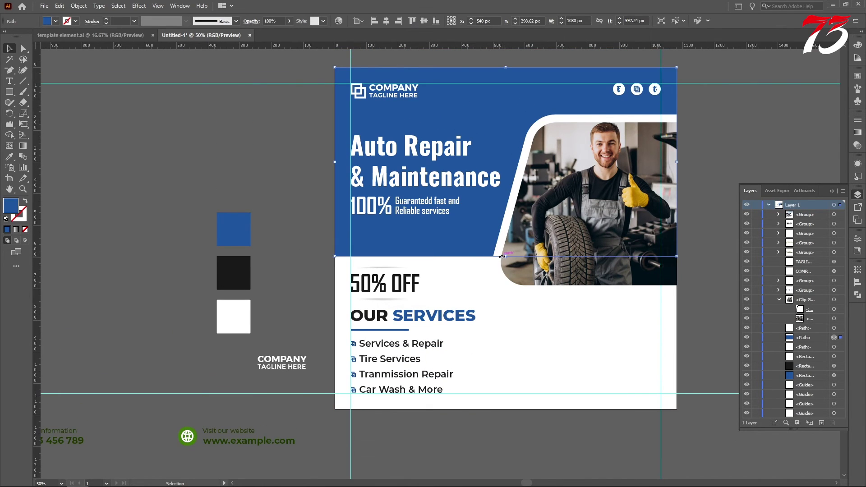
pyautogui.moveTo(502, 256); pyautogui.dragTo(505, 246)
pyautogui.scroll(1, 254, 191)
pyautogui.click(253, 192)
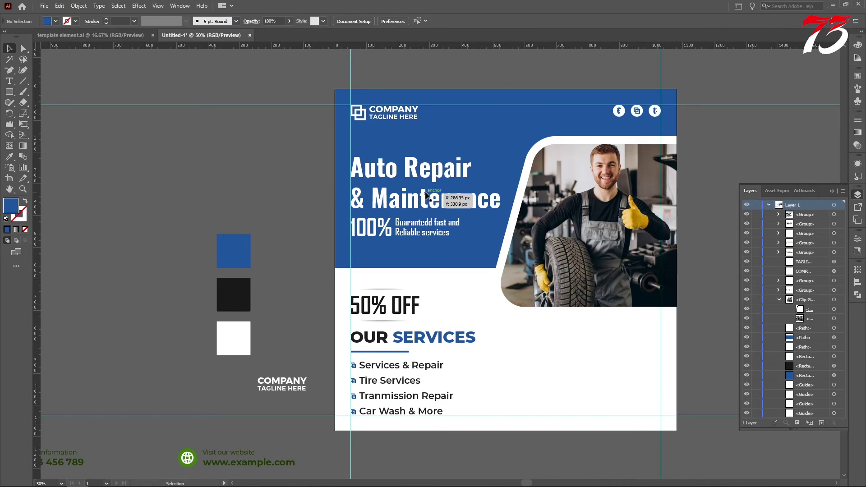
# Move the "Auto Repair & Maintenance" headline with its 100% line slightly up, and raise the "50% OFF" badge straight up
pyautogui.click(415, 204)
pyautogui.moveTo(413, 202); pyautogui.dragTo(414, 197)
pyautogui.scroll(3, 379, 311)
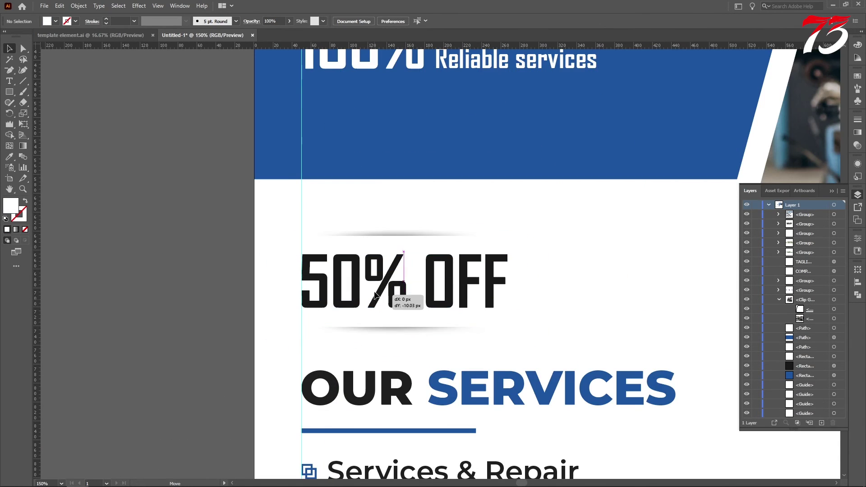
pyautogui.click(374, 282)
pyautogui.scroll(-3, 379, 307)
pyautogui.click(375, 330)
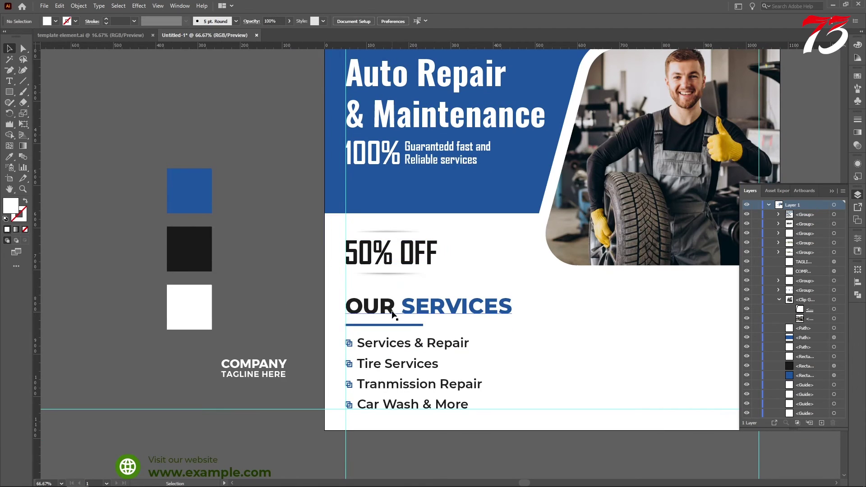
# Nudge the "50% OFF" badge slightly down toward the "OUR SERVICES" heading
pyautogui.click(386, 267)
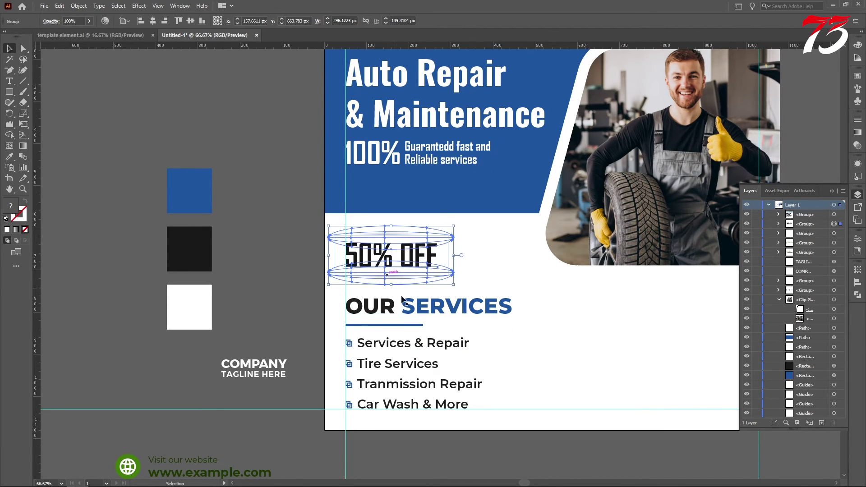
pyautogui.scroll(-2, 402, 296)
pyautogui.click(471, 418)
pyautogui.scroll(-1, 324, 263)
pyautogui.scroll(-2, 331, 253)
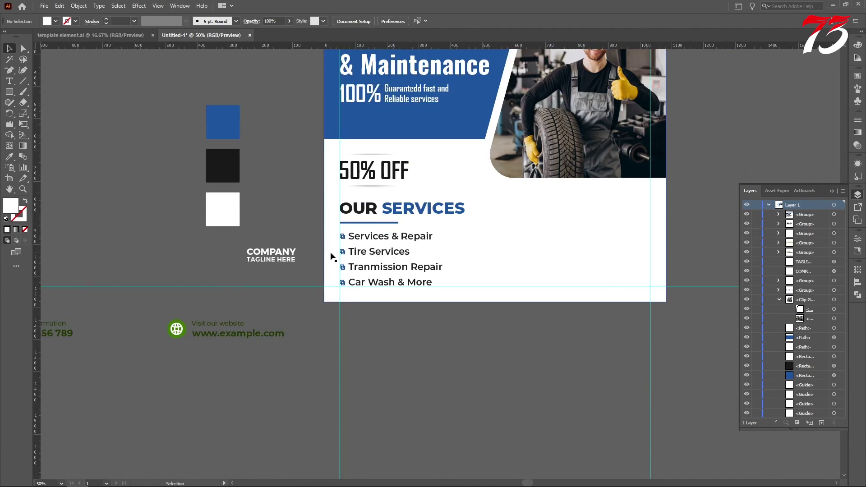
pyautogui.scroll(-2, 332, 256)
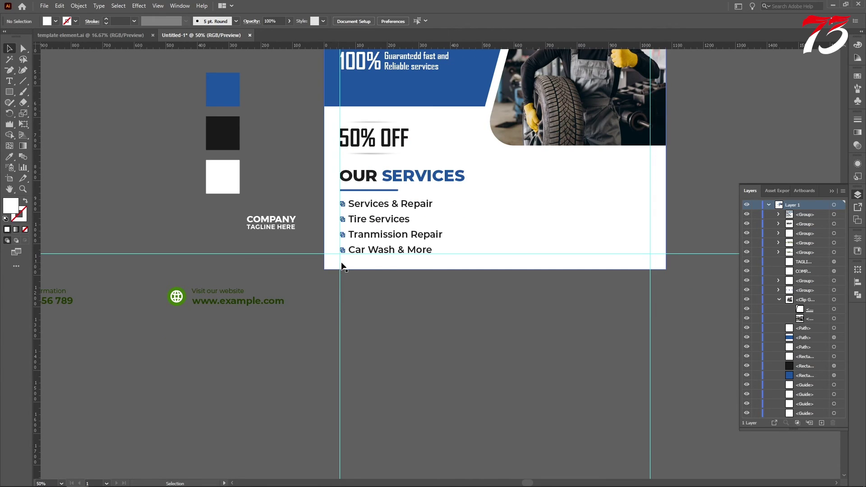
# Draw a rectangle about 200 by 56 px against the right margin guide and fill it with the blue of "SERVICES"
pyautogui.press('alt')
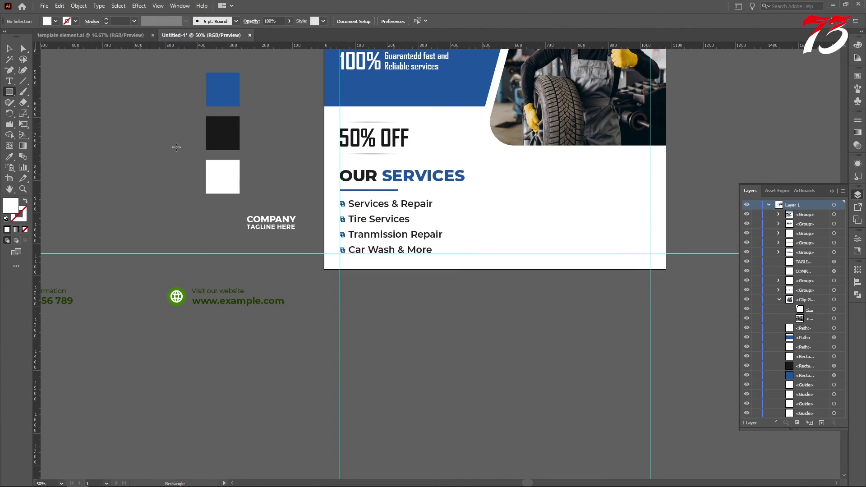
pyautogui.scroll(2, 658, 202)
pyautogui.scroll(1, 638, 196)
pyautogui.moveTo(513, 180); pyautogui.dragTo(639, 214)
pyautogui.press('i')
pyautogui.click(200, 187)
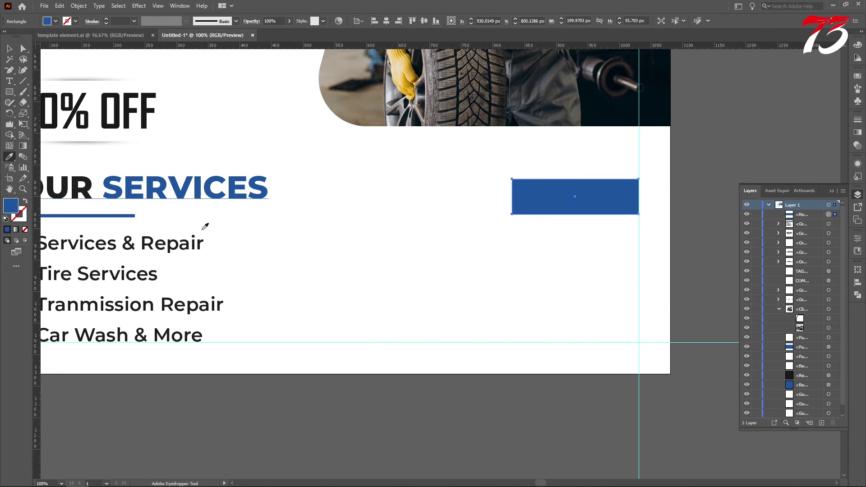
# Round the blue rectangle's corners to about 12.8 px and widen it leftward to about 212 px
pyautogui.press('v')
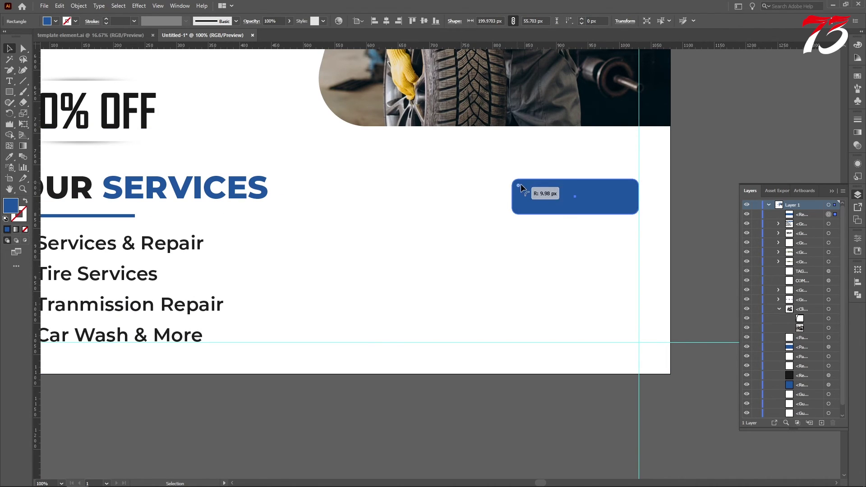
pyautogui.moveTo(520, 185); pyautogui.dragTo(505, 197)
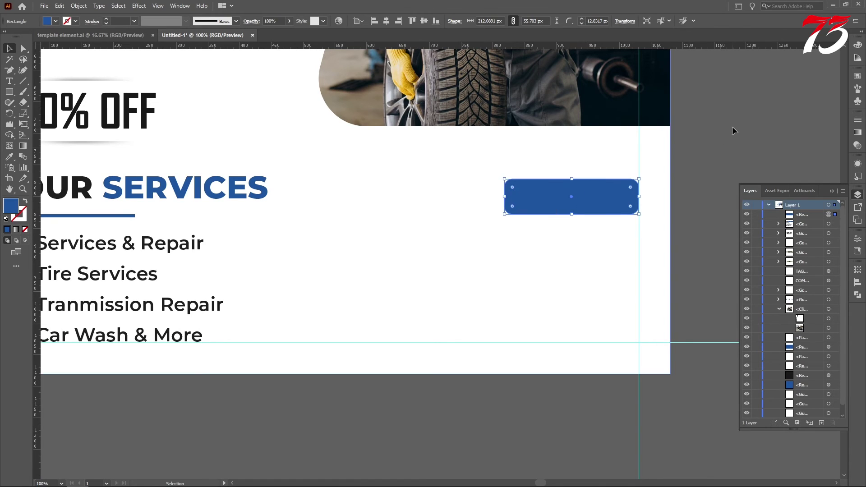
pyautogui.click(733, 126)
# Add the text "BOOK NOW" in Montserrat ExtraBold below the blue rounded rectangle
pyautogui.scroll(1, 136, 149)
pyautogui.click(9, 80)
pyautogui.scroll(-1, 417, 206)
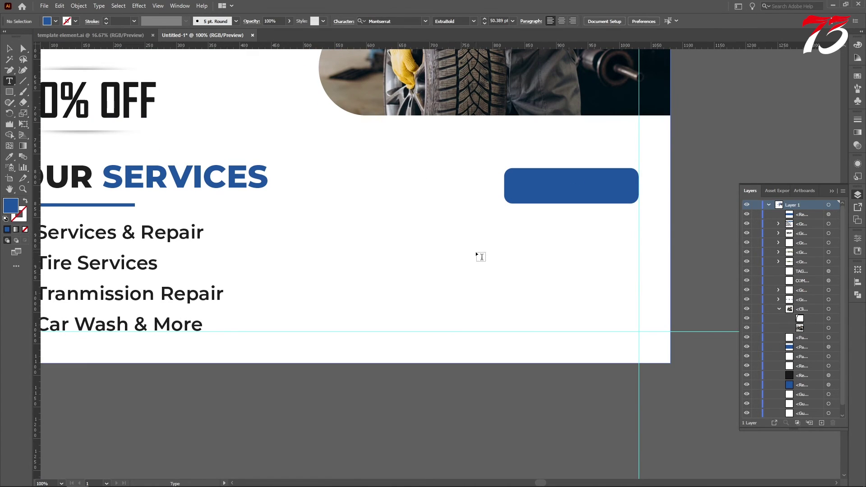
pyautogui.click(478, 254)
pyautogui.write('bo')
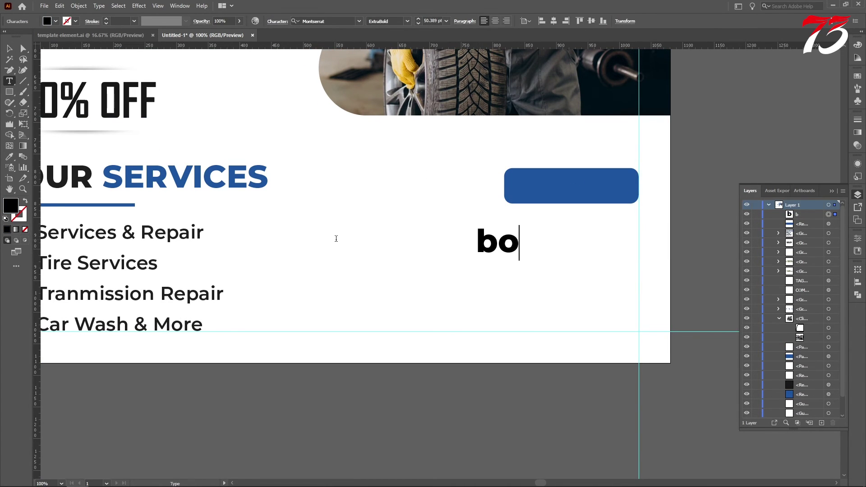
pyautogui.press('BackSpace')
pyautogui.press('BackSpace')
pyautogui.write('BOOK NOW')
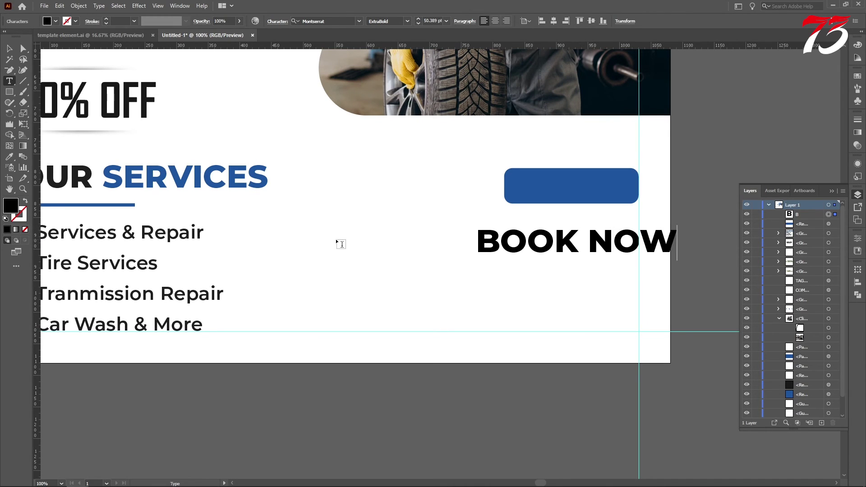
pyautogui.press('Escape')
# Make the "BOOK NOW" text white, place it over the blue button and set its weight to Bold
pyautogui.click(9, 157)
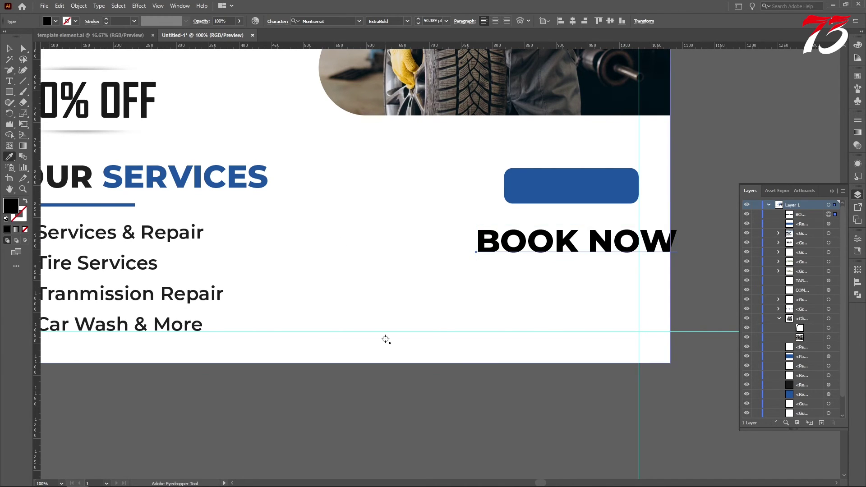
pyautogui.click(386, 340)
pyautogui.click(9, 51)
pyautogui.moveTo(503, 242); pyautogui.dragTo(545, 175)
pyautogui.click(407, 22)
pyautogui.click(388, 101)
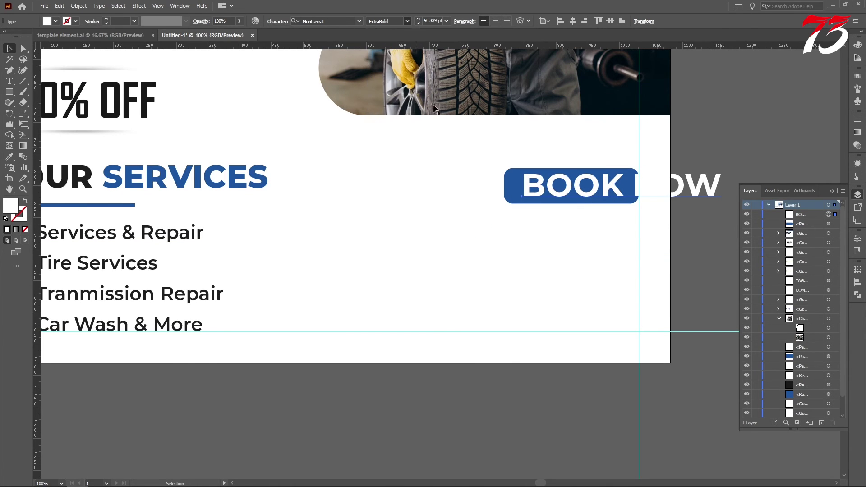
# Scale the "BOOK NOW" text down to fit inside the button and stretch it slightly wider toward the left
pyautogui.moveTo(720, 187); pyautogui.dragTo(629, 187)
pyautogui.keyDown('alt'); pyautogui.scroll(3, 614, 190); pyautogui.keyUp('alt')
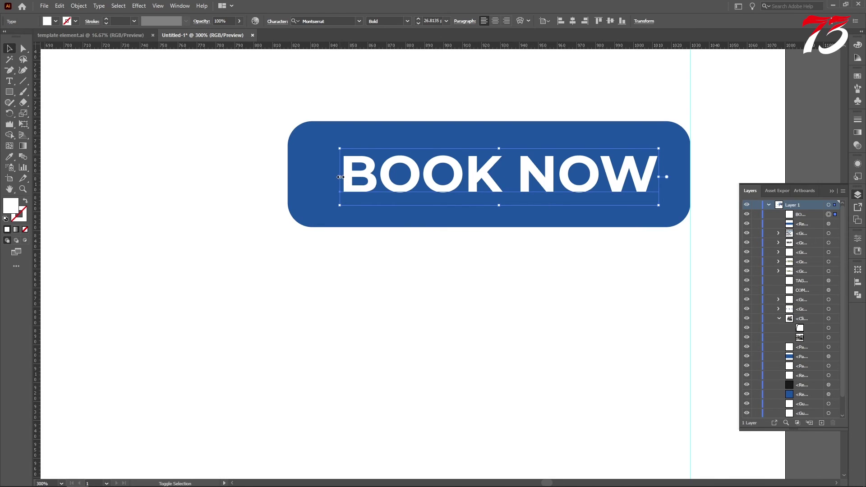
pyautogui.moveTo(340, 177); pyautogui.dragTo(328, 177)
# Center "BOOK NOW" horizontally on the button and group both with the right edge on the margin guide
pyautogui.keyDown('shift'); pyautogui.click(460, 135); pyautogui.keyUp('shift')
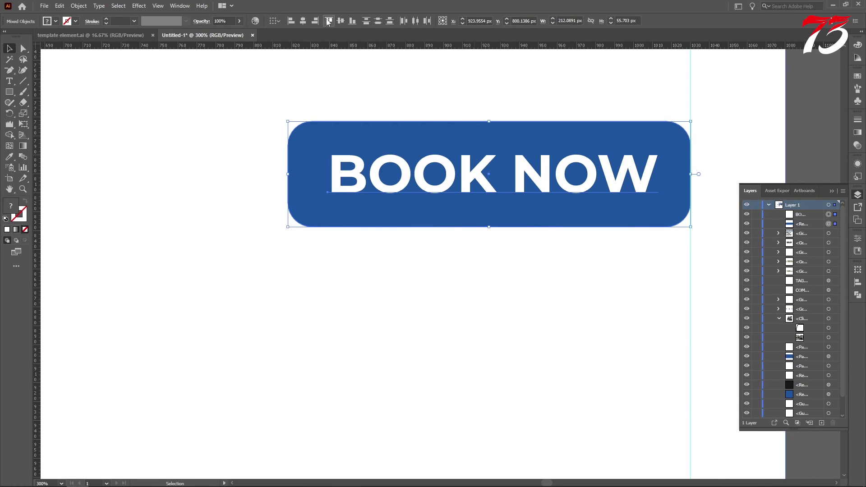
pyautogui.click(303, 21)
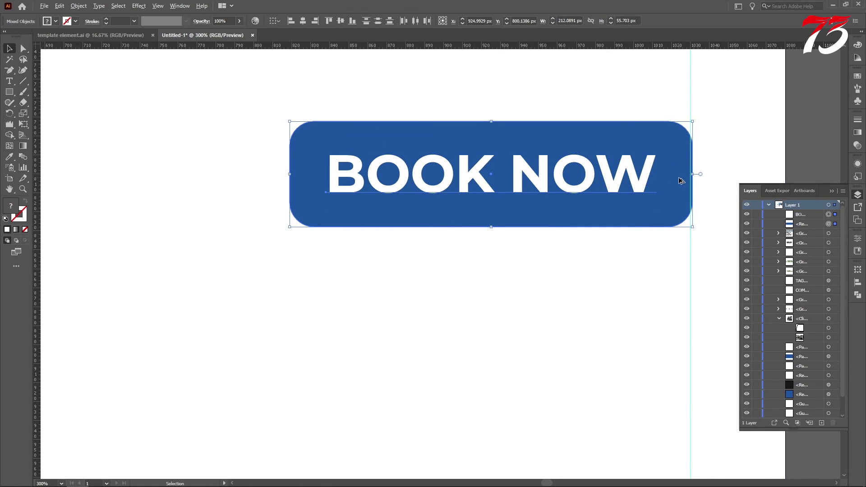
pyautogui.scroll(3, 679, 177)
pyautogui.moveTo(671, 179); pyautogui.dragTo(666, 179)
pyautogui.scroll(-6, 583, 182)
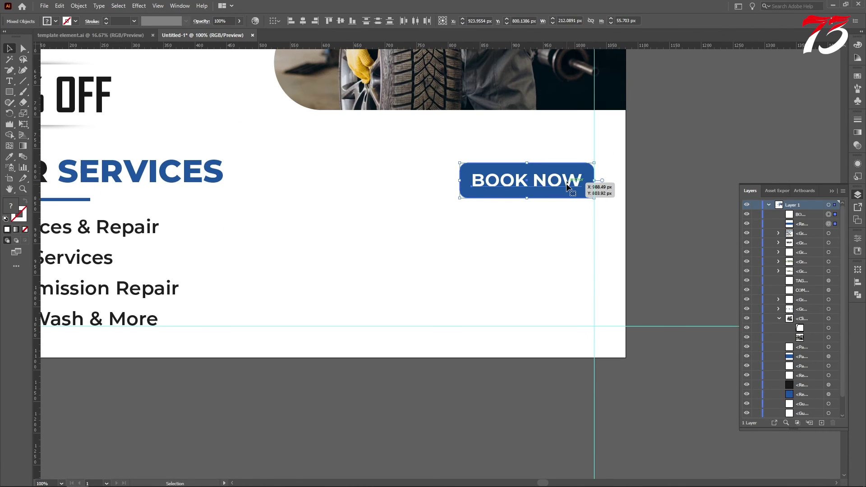
pyautogui.click(677, 172)
# Move the phone and website contact blocks to the empty canvas right of the artboard, stacked one above the other
pyautogui.scroll(-3, 607, 149)
pyautogui.scroll(-1, 237, 243)
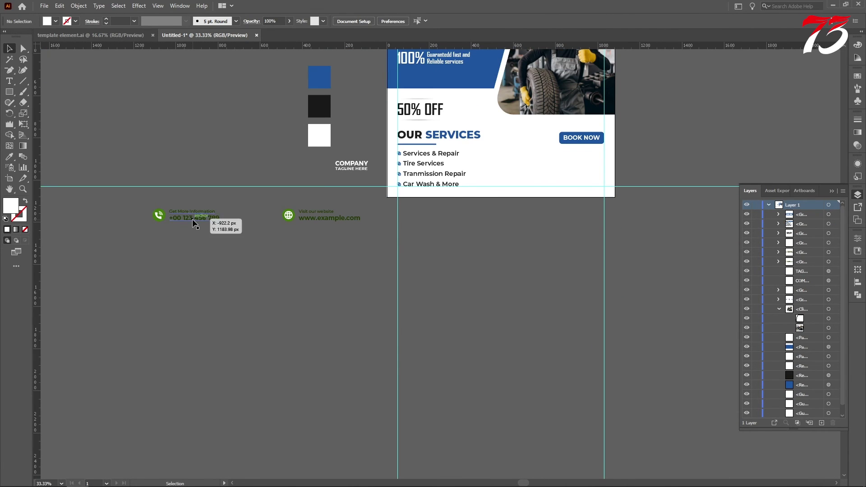
pyautogui.moveTo(193, 222); pyautogui.dragTo(546, 256)
pyautogui.moveTo(310, 217); pyautogui.dragTo(530, 266)
pyautogui.moveTo(505, 236); pyautogui.dragTo(670, 152)
pyautogui.scroll(3, 713, 149)
pyautogui.click(603, 339)
# Right-align the "Get More Information" phone text and move it straight to the left of the phone icon
pyautogui.scroll(1, 603, 338)
pyautogui.click(11, 81)
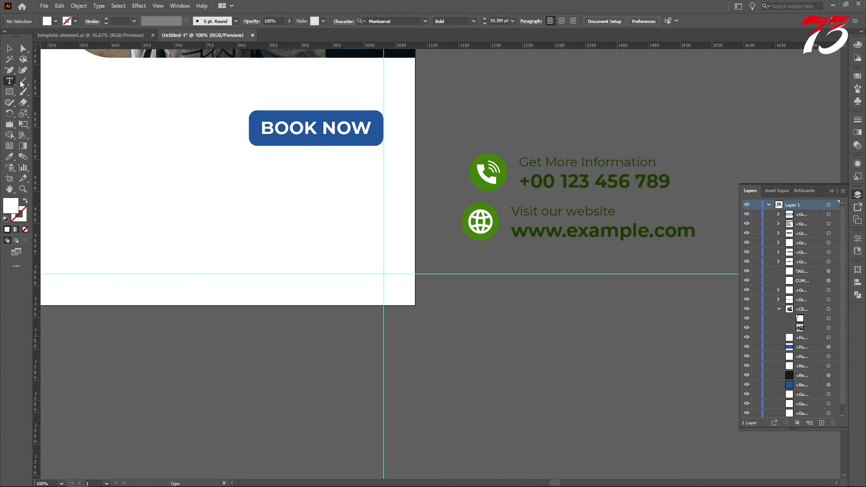
pyautogui.moveTo(520, 162); pyautogui.dragTo(670, 185)
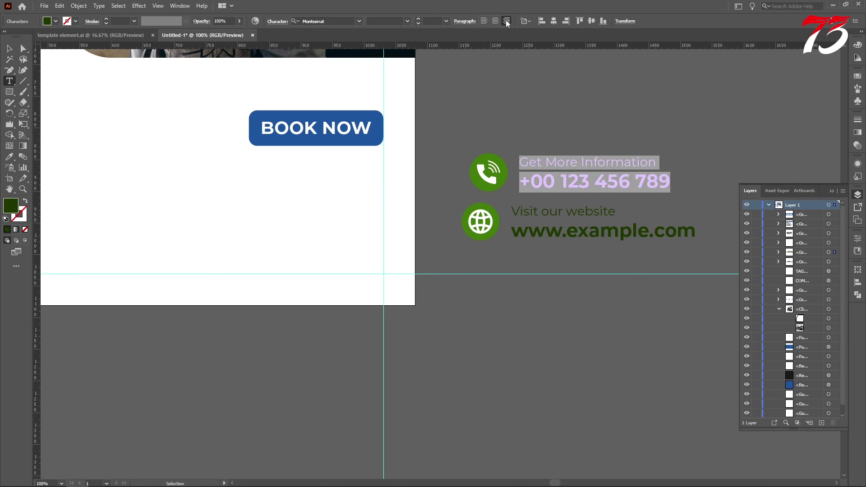
pyautogui.click(506, 21)
pyautogui.press('Escape')
pyautogui.hotkey('ctrl', '+')
pyautogui.hotkey('ctrl', '+')
pyautogui.moveTo(434, 175); pyautogui.dragTo(326, 174)
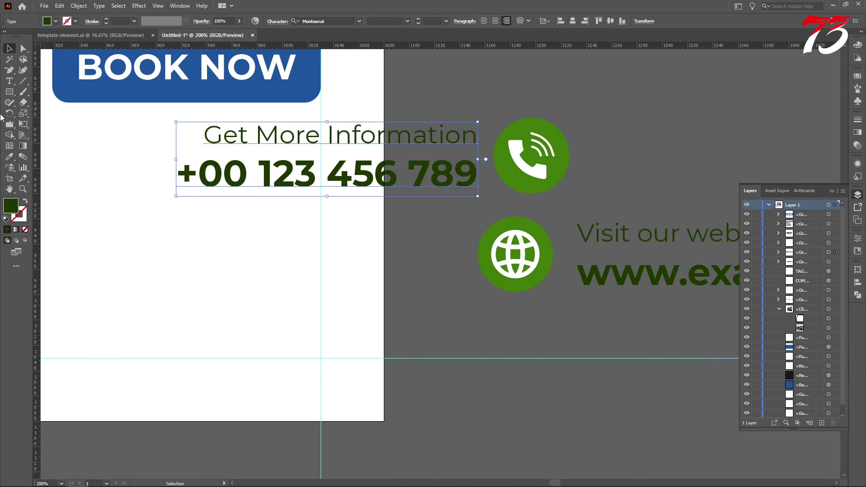
# Right-align the "Visit our website" text block and move it straight to the left of the globe icon
pyautogui.click(13, 83)
pyautogui.scroll(-1, 542, 217)
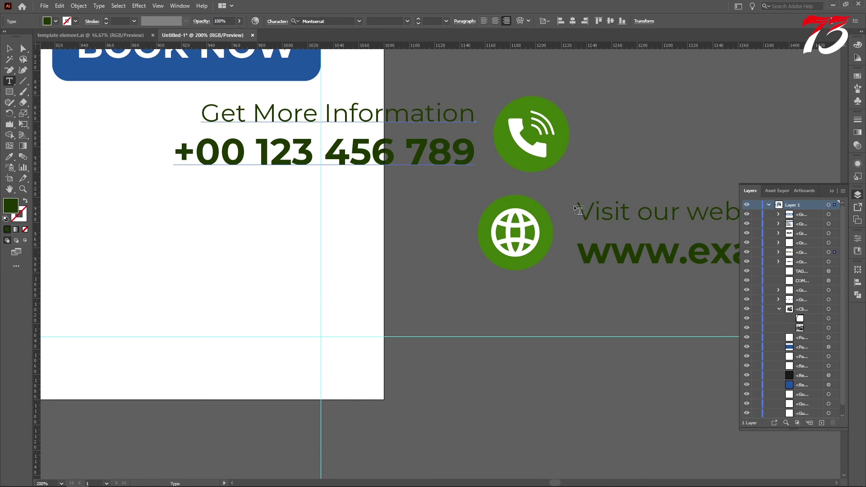
pyautogui.moveTo(579, 211); pyautogui.dragTo(749, 253)
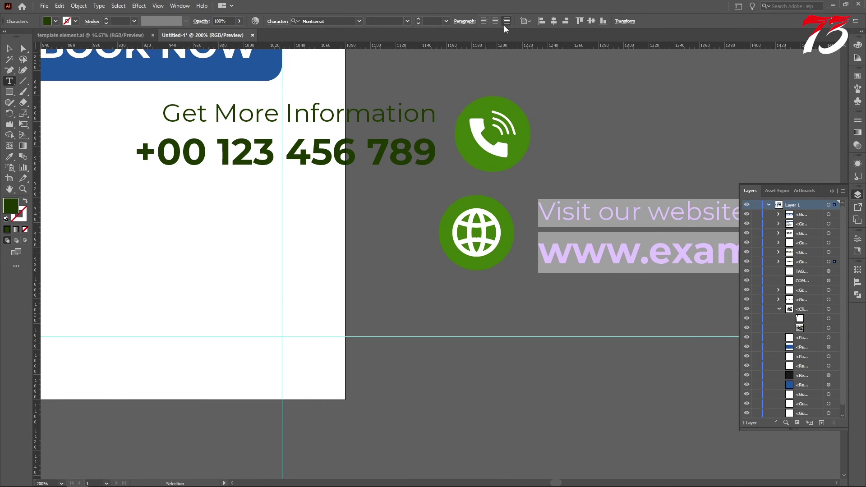
pyautogui.click(507, 21)
pyautogui.click(8, 49)
pyautogui.scroll(-1, 648, 269)
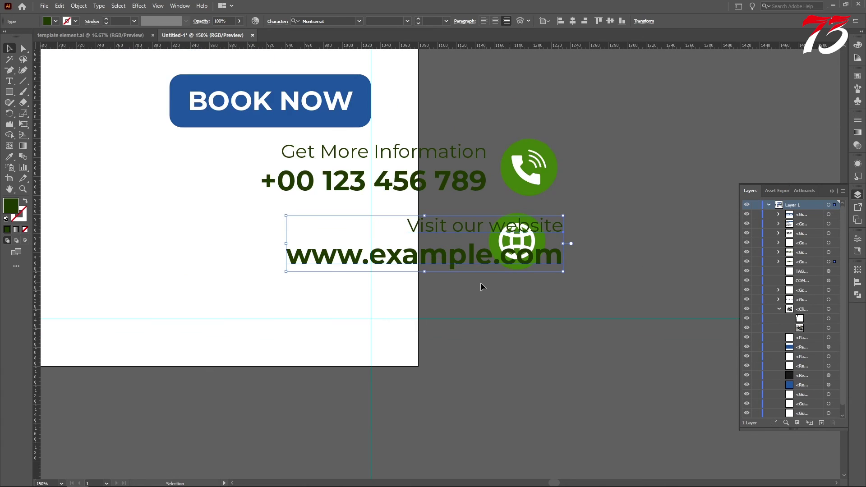
pyautogui.scroll(3, 481, 283)
pyautogui.moveTo(496, 214); pyautogui.dragTo(266, 216)
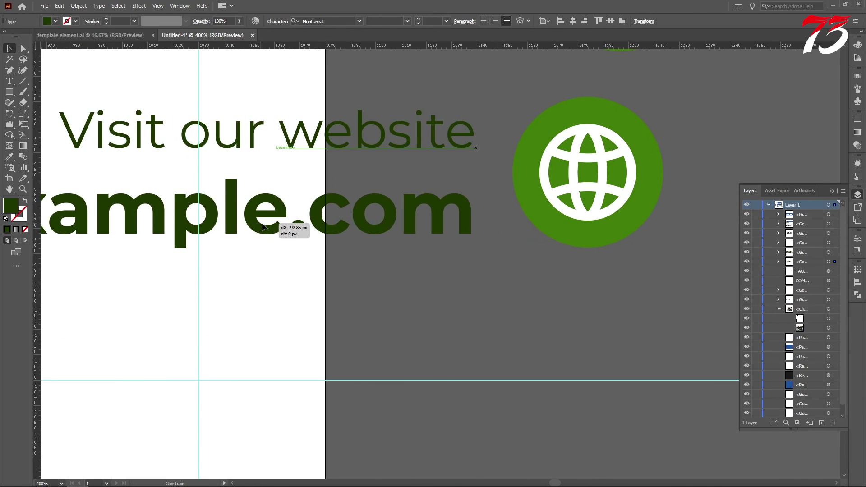
pyautogui.scroll(-2, 635, 271)
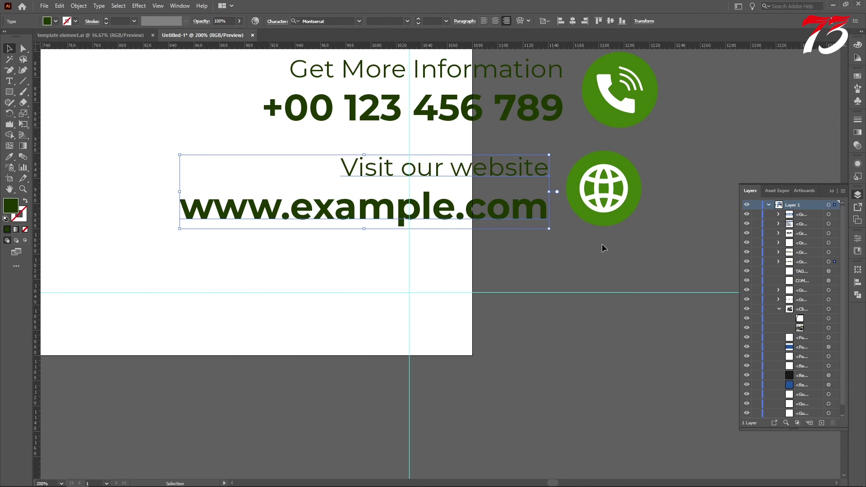
# Recolor the website and phone text blocks from green to the near-black of the post's other text
pyautogui.press('i')
pyautogui.scroll(-3, 485, 213)
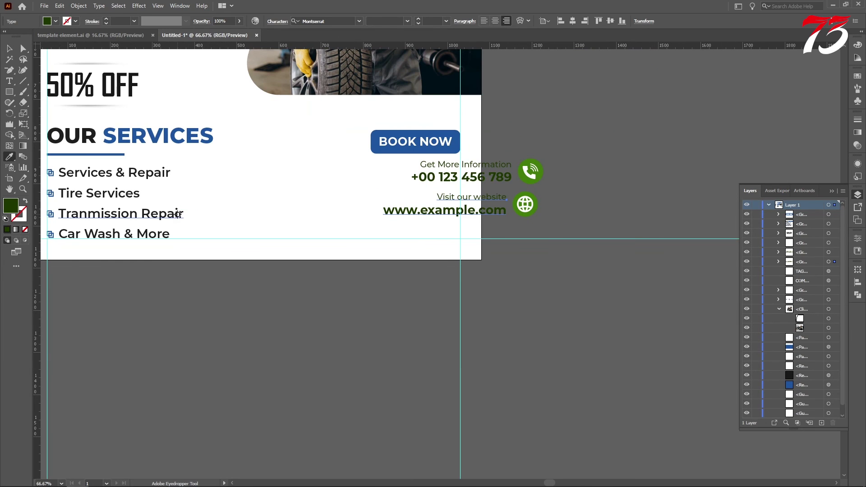
pyautogui.press('v')
pyautogui.click(9, 81)
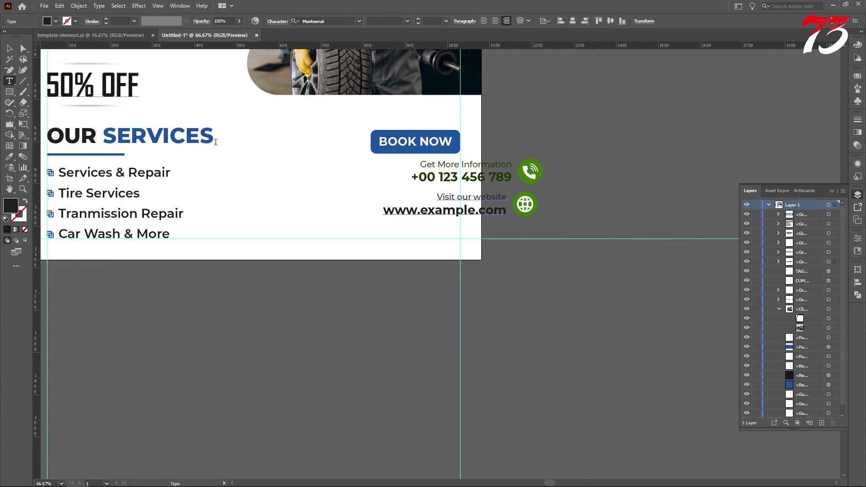
pyautogui.scroll(1, 559, 178)
pyautogui.moveTo(484, 177); pyautogui.dragTo(263, 145)
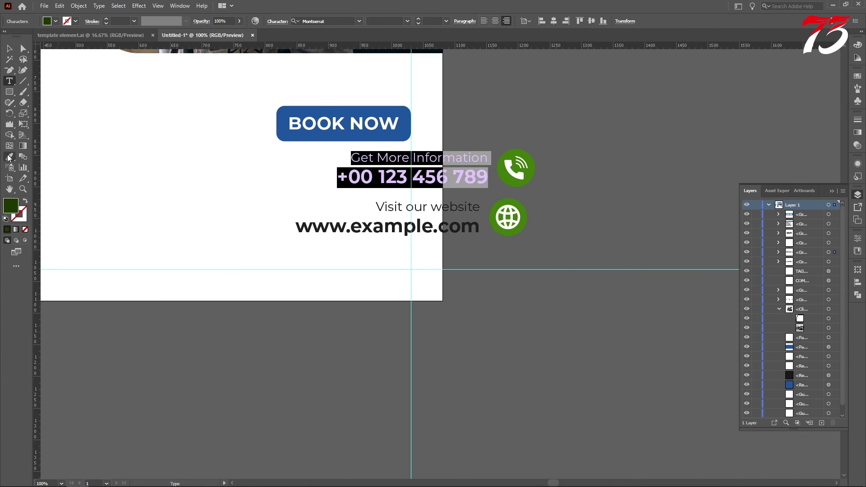
pyautogui.click(366, 227)
pyautogui.click(9, 48)
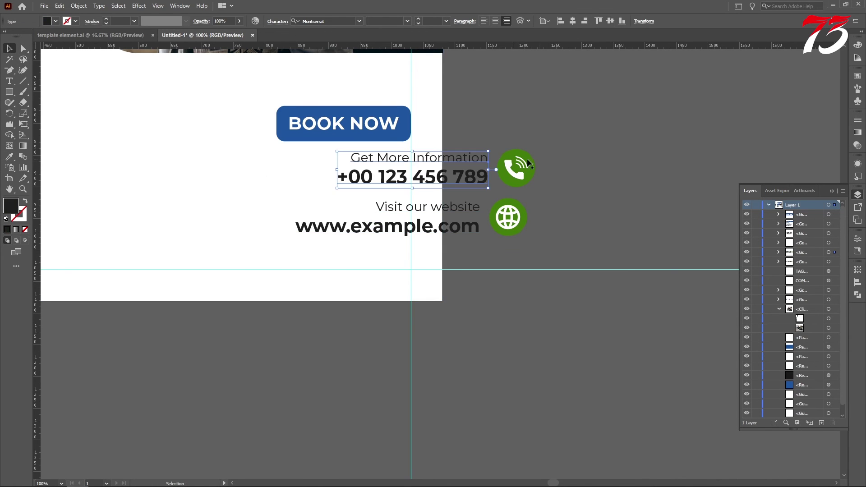
# Recolor the green circles behind the phone and globe icons with the layout's blue
pyautogui.scroll(-1, 551, 170)
pyautogui.click(568, 205)
pyautogui.click(23, 48)
pyautogui.scroll(3, 550, 199)
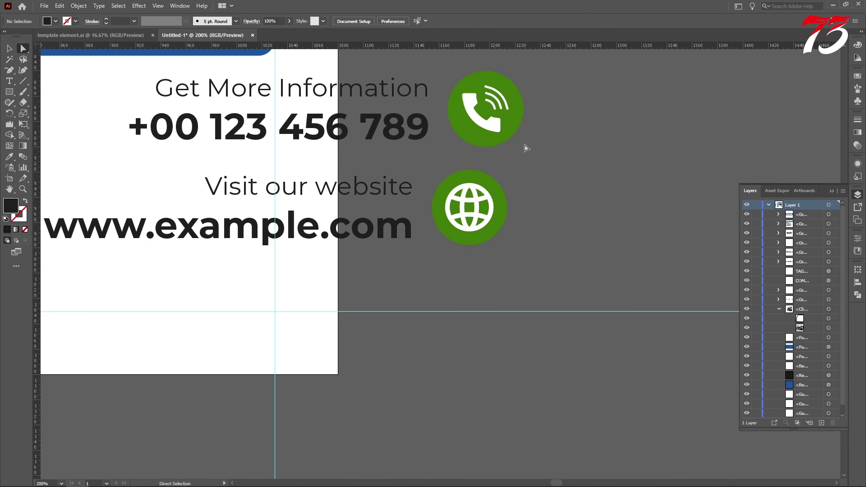
pyautogui.click(517, 128)
pyautogui.keyDown('shift'); pyautogui.click(506, 209); pyautogui.keyUp('shift')
pyautogui.press('i')
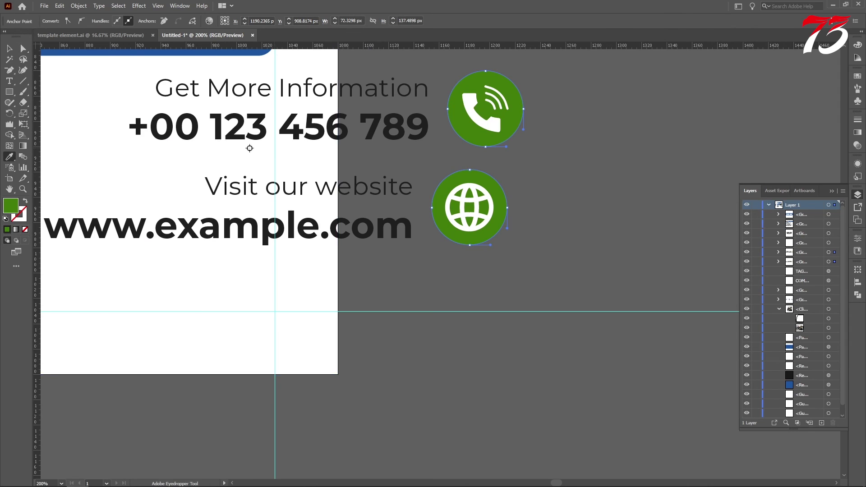
pyautogui.scroll(2, 249, 146)
pyautogui.click(266, 104)
pyautogui.scroll(-2, 606, 180)
pyautogui.scroll(2, 605, 180)
pyautogui.click(8, 49)
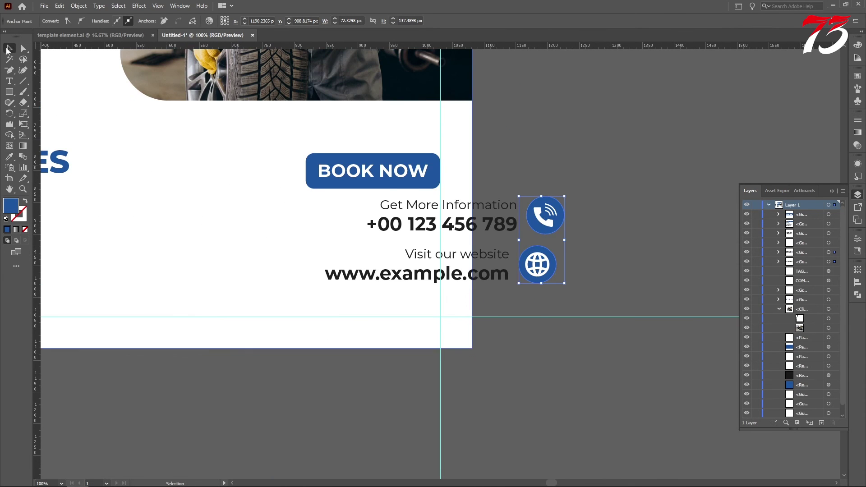
# Try to right-align the phone and website contact groups with each other
pyautogui.scroll(1, 605, 336)
pyautogui.moveTo(597, 347); pyautogui.dragTo(522, 210)
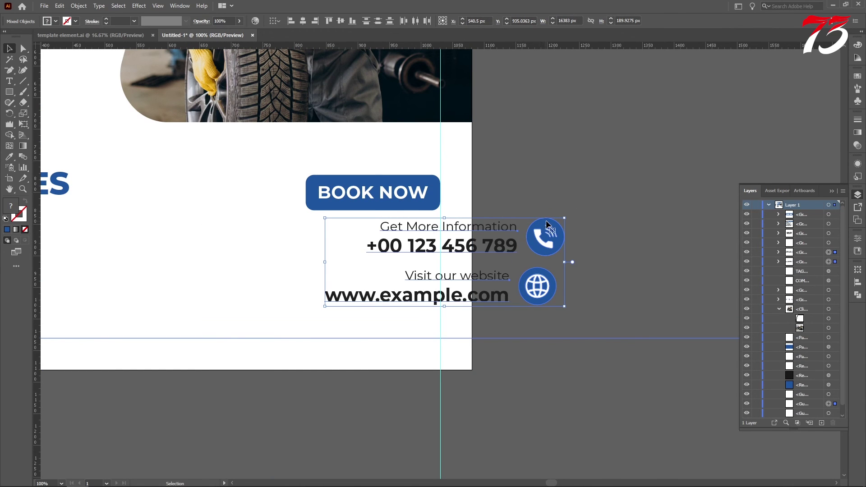
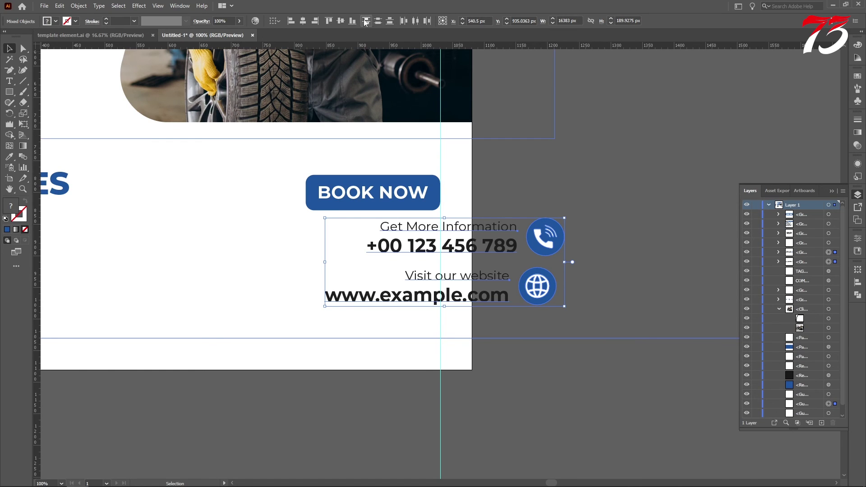
pyautogui.click(316, 21)
pyautogui.scroll(-3, 524, 189)
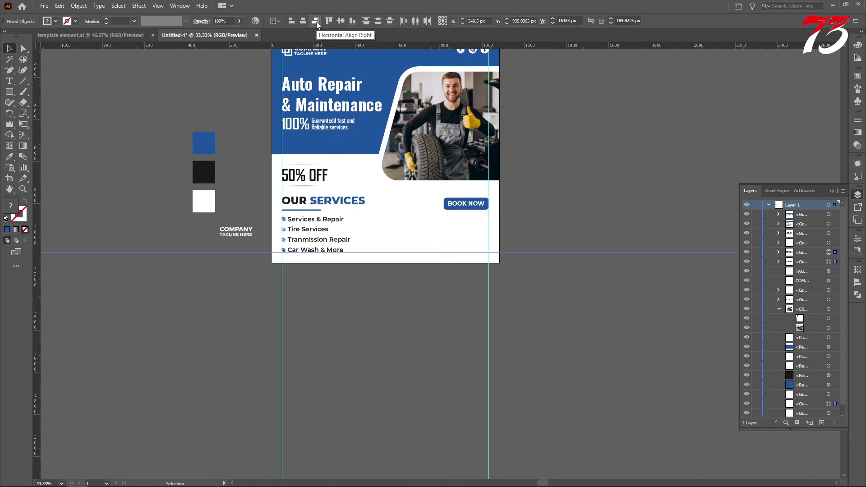
pyautogui.scroll(-4, 476, 232)
pyautogui.press('v')
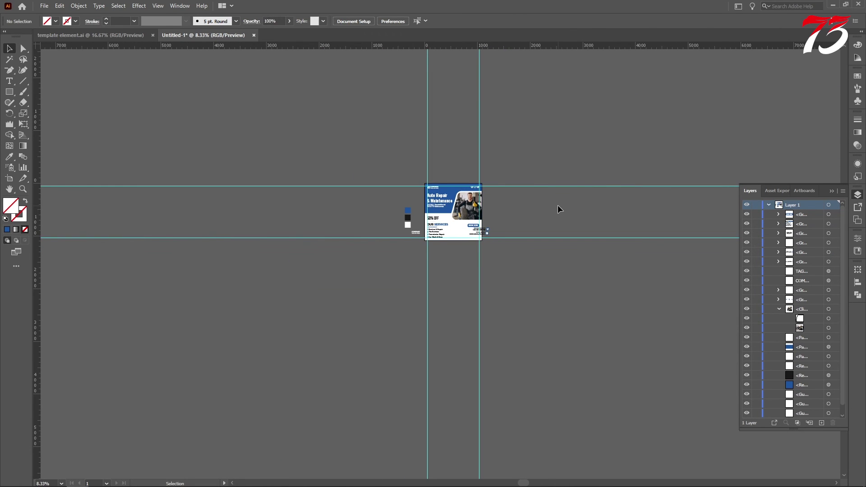
# Align the phone and website groups along their right edges and move them into the post's bottom-right guide corner
pyautogui.scroll(6, 557, 205)
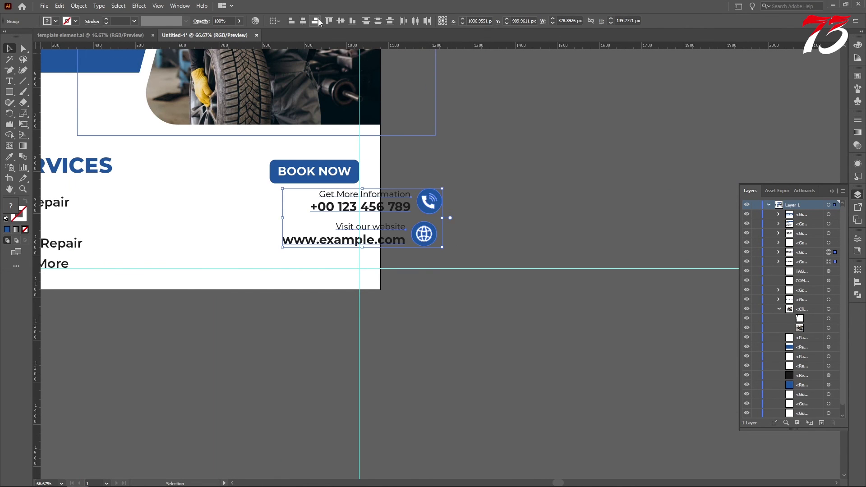
pyautogui.click(313, 22)
pyautogui.moveTo(397, 233); pyautogui.dragTo(331, 268)
pyautogui.scroll(4, 333, 265)
pyautogui.scroll(2, 406, 256)
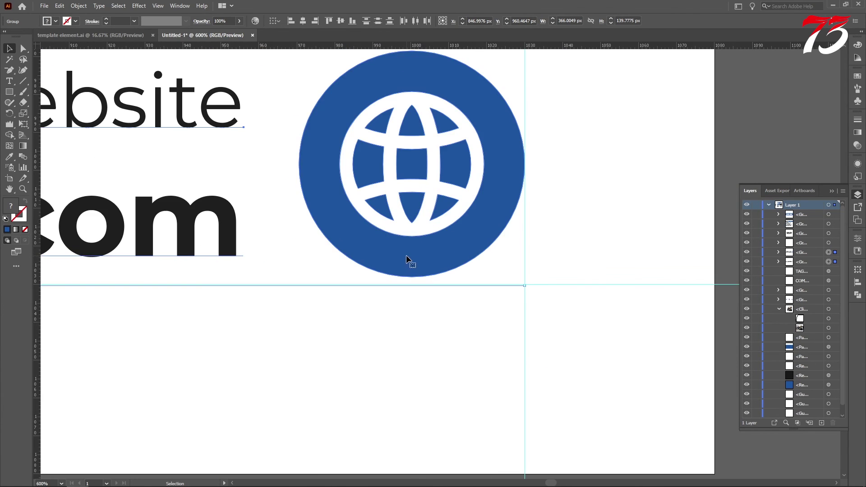
pyautogui.scroll(-2, 447, 253)
pyautogui.scroll(2, 443, 251)
pyautogui.moveTo(443, 252); pyautogui.dragTo(442, 254)
pyautogui.scroll(-3, 444, 250)
pyautogui.scroll(1, 636, 214)
pyautogui.click(636, 214)
pyautogui.scroll(-2, 597, 219)
pyautogui.scroll(1, 598, 223)
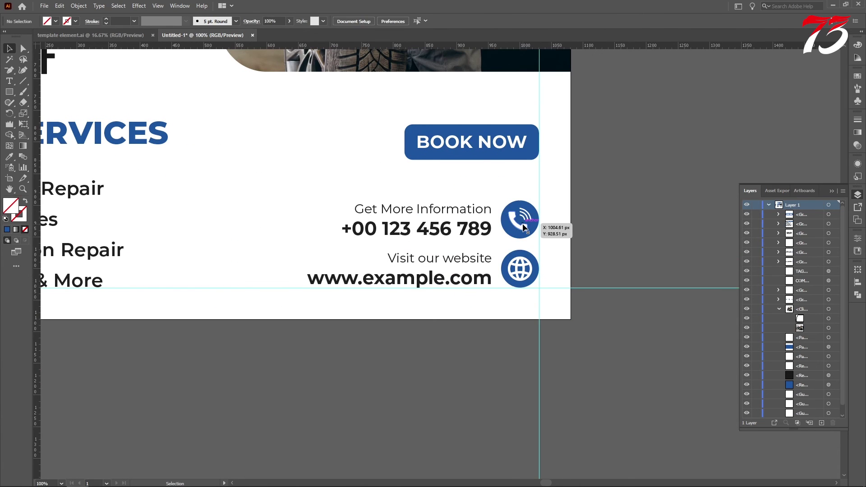
# Move the phone contact group straight up, widening its gap above the website group
pyautogui.moveTo(522, 239); pyautogui.dragTo(522, 225)
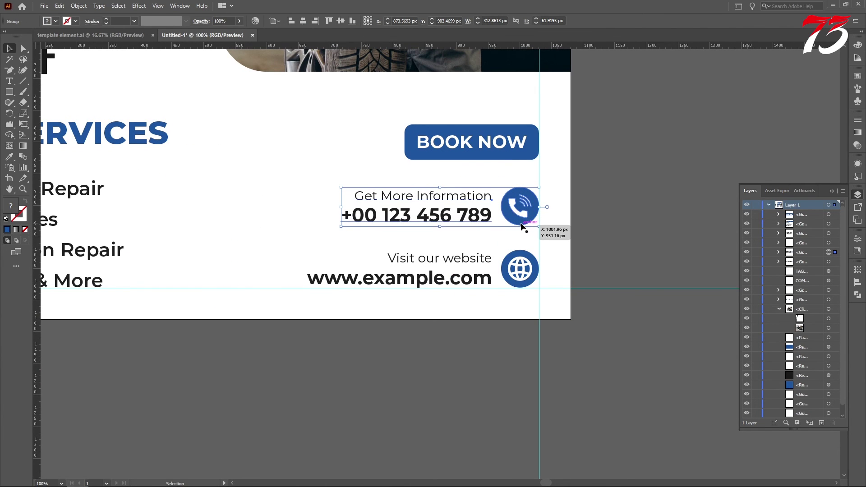
pyautogui.press('Up')
pyautogui.press('Up')
pyautogui.press('Up')
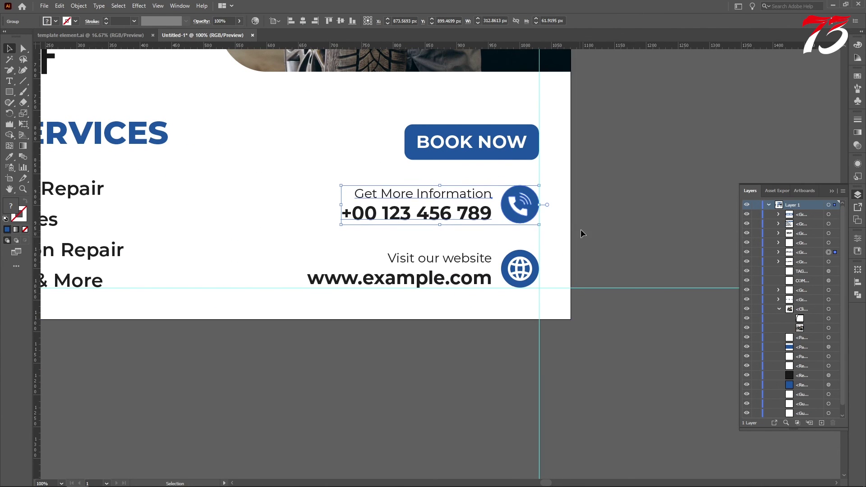
# Shift the BOOK NOW button slightly up, level with the OUR SERVICES heading
pyautogui.click(527, 151)
pyautogui.hotkey('shift', 'Up')
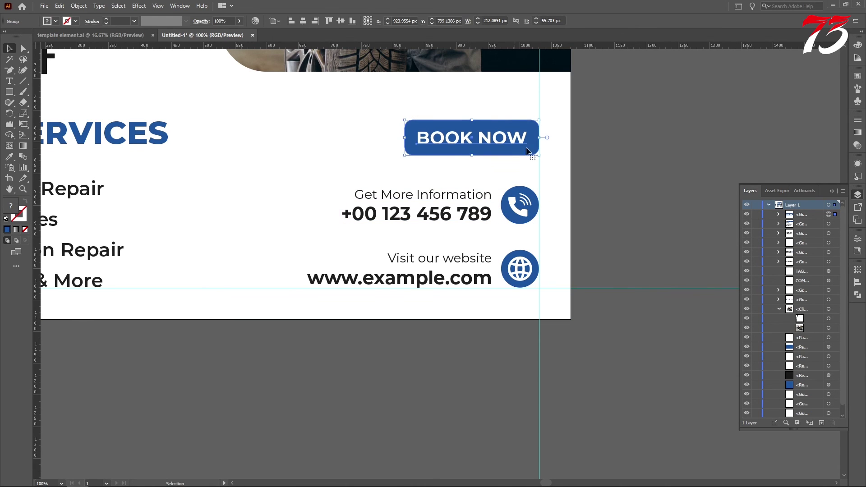
pyautogui.press('Up')
pyautogui.press('Up')
pyautogui.press('Up')
pyautogui.press('Up')
pyautogui.press('Up')
pyautogui.click(665, 155)
# Nudge the phone contact group slightly down toward the website group
pyautogui.click(463, 209)
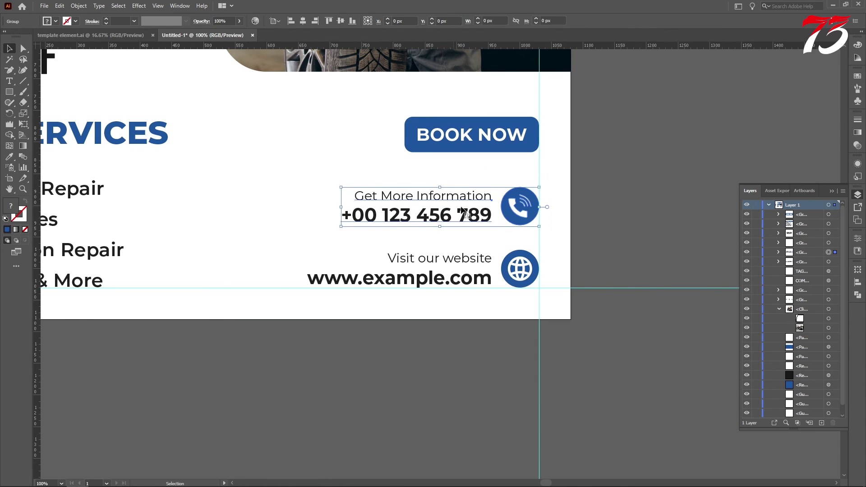
pyautogui.click(649, 187)
pyautogui.scroll(-3, 648, 186)
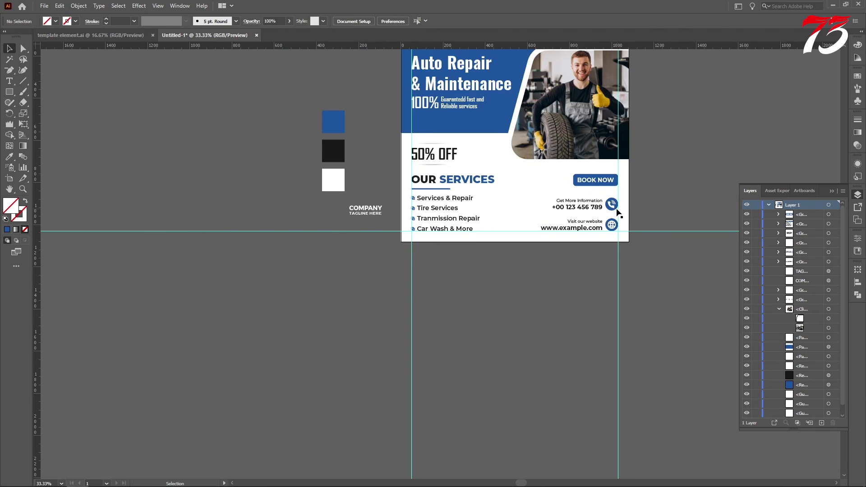
pyautogui.scroll(2, 618, 212)
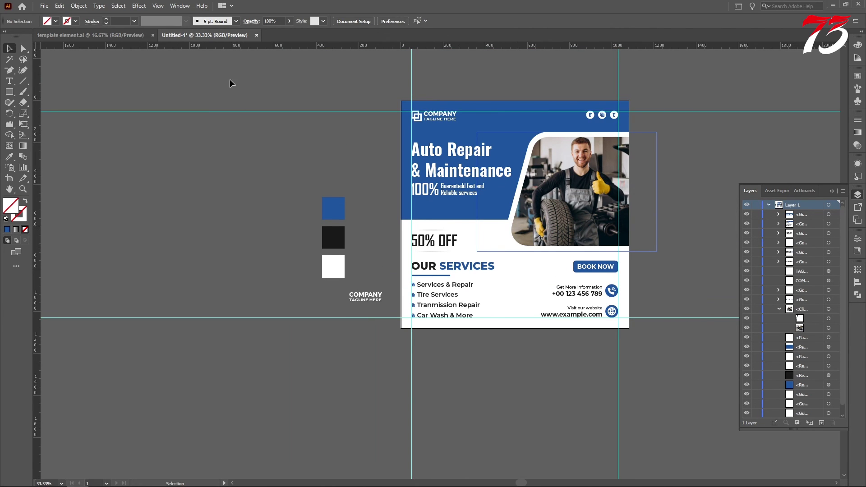
# Copy the white chevrons, dot grid, triangle, circle, zigzag and plus from template element.ai to beside the post in Untitled-1
pyautogui.click(95, 35)
pyautogui.scroll(4, 407, 256)
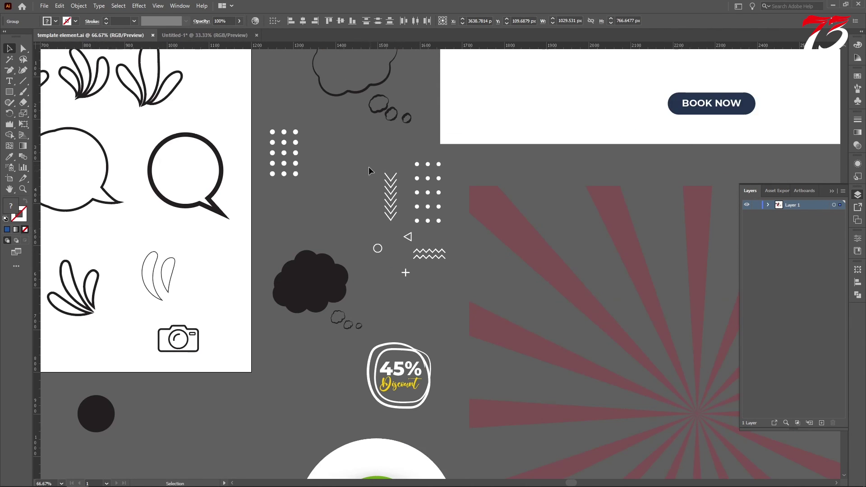
pyautogui.click(429, 253)
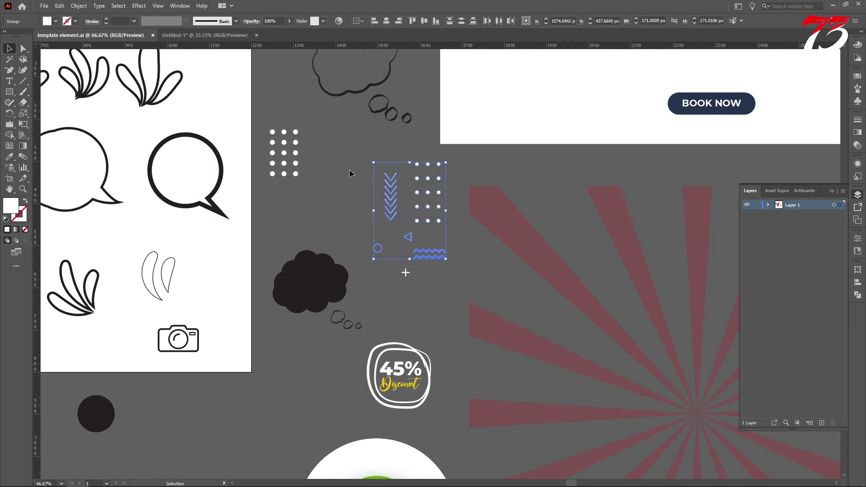
pyautogui.click(349, 169)
pyautogui.click(432, 259)
pyautogui.moveTo(411, 238); pyautogui.dragTo(219, 36)
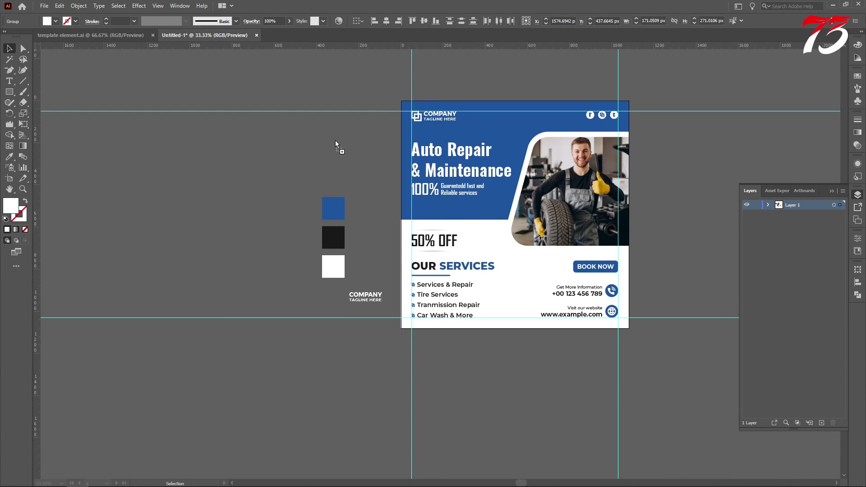
pyautogui.moveTo(336, 143); pyautogui.dragTo(336, 140)
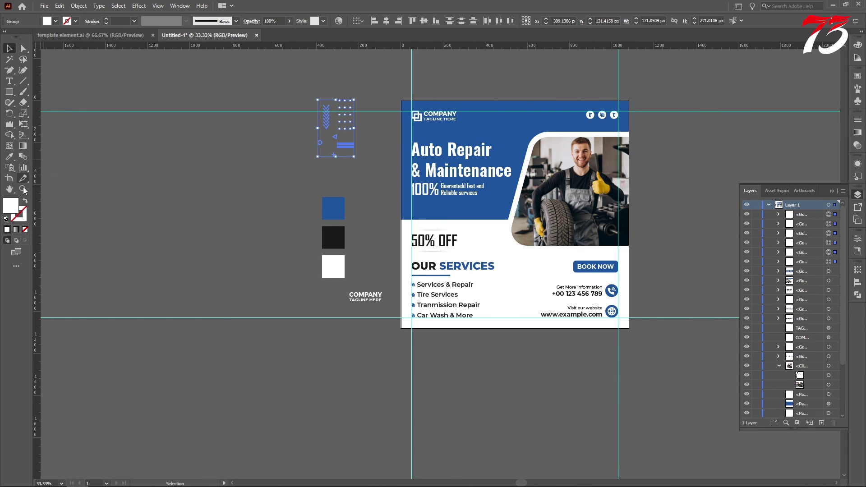
# Duplicate the decorative shapes to the left of the originals and recolor the copy with the near-black swatch
pyautogui.moveTo(330, 118); pyautogui.dragTo(281, 119)
pyautogui.moveTo(304, 169); pyautogui.dragTo(262, 157)
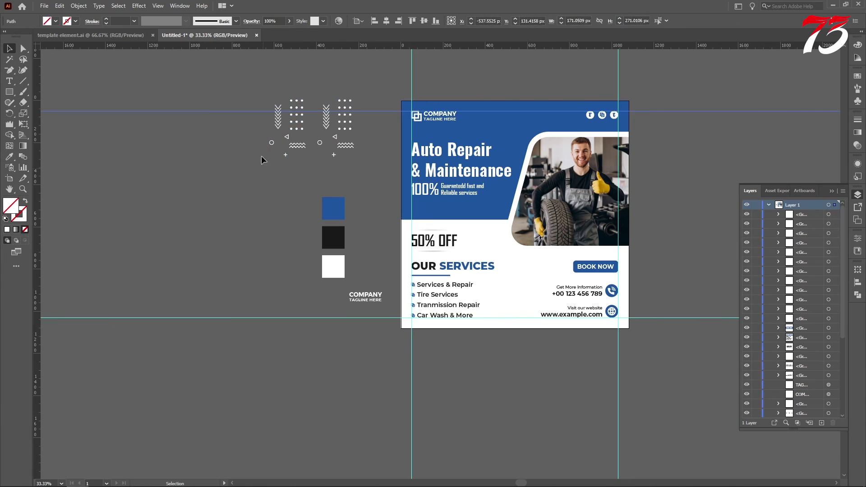
pyautogui.click(247, 131)
pyautogui.moveTo(315, 177); pyautogui.dragTo(315, 175)
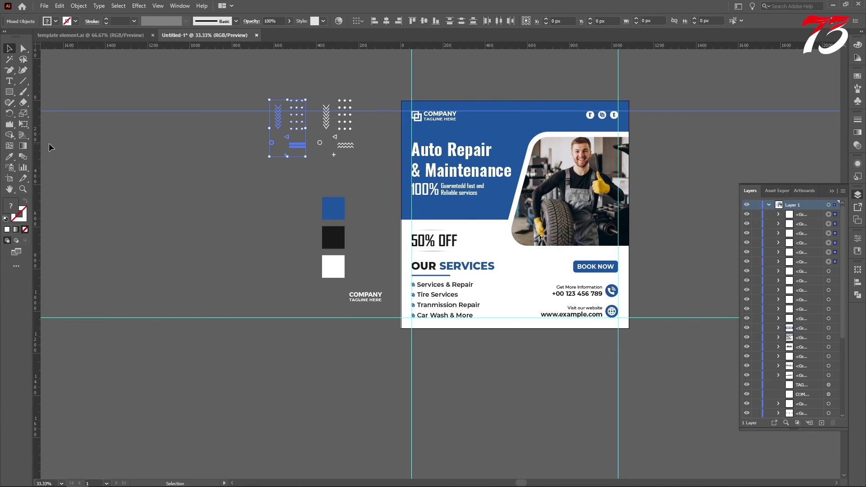
pyautogui.click(10, 157)
pyautogui.click(329, 239)
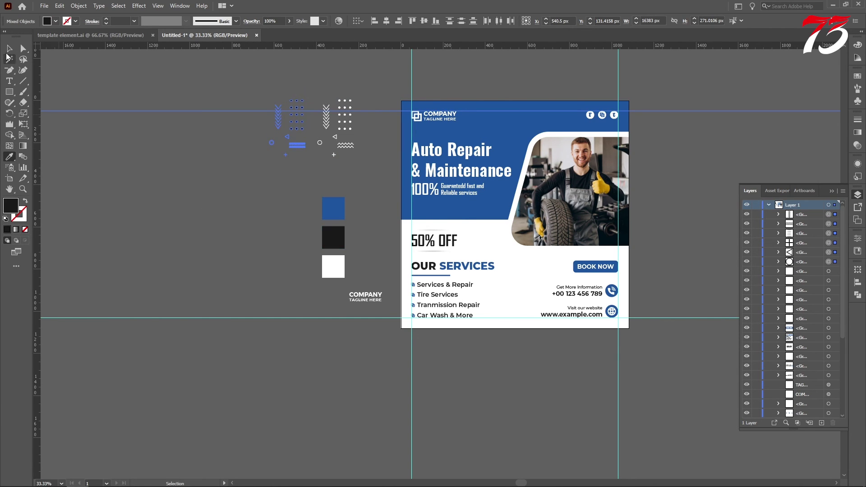
# Set the opacity of both the white and near-black decorative shape sets to 70%
pyautogui.scroll(1, 86, 133)
pyautogui.click(191, 145)
pyautogui.moveTo(219, 96); pyautogui.dragTo(370, 191)
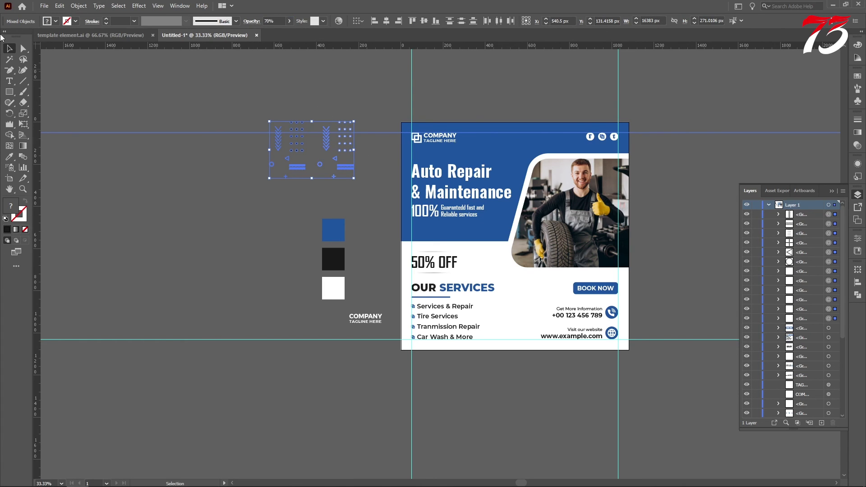
pyautogui.click(145, 168)
pyautogui.scroll(-2, 177, 179)
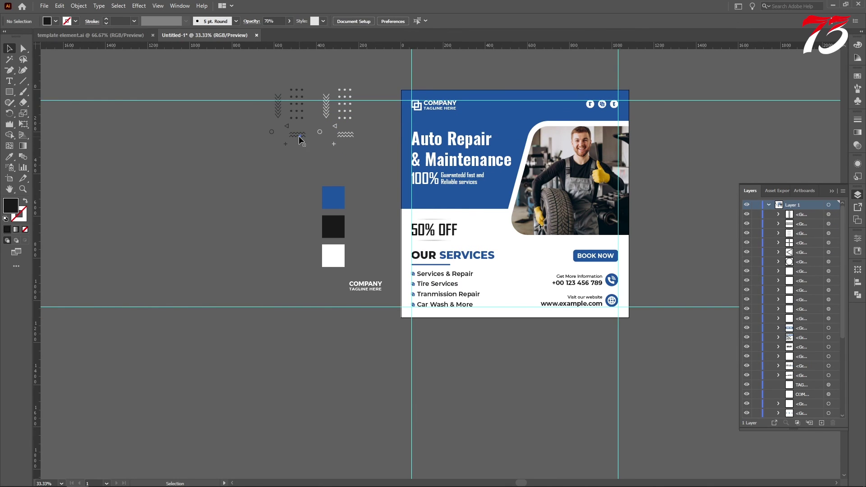
# Place the near-black zigzag between the services list and contact details, and the white plus above the headline
pyautogui.moveTo(300, 140); pyautogui.dragTo(516, 283)
pyautogui.click(218, 272)
pyautogui.moveTo(346, 146); pyautogui.dragTo(518, 118)
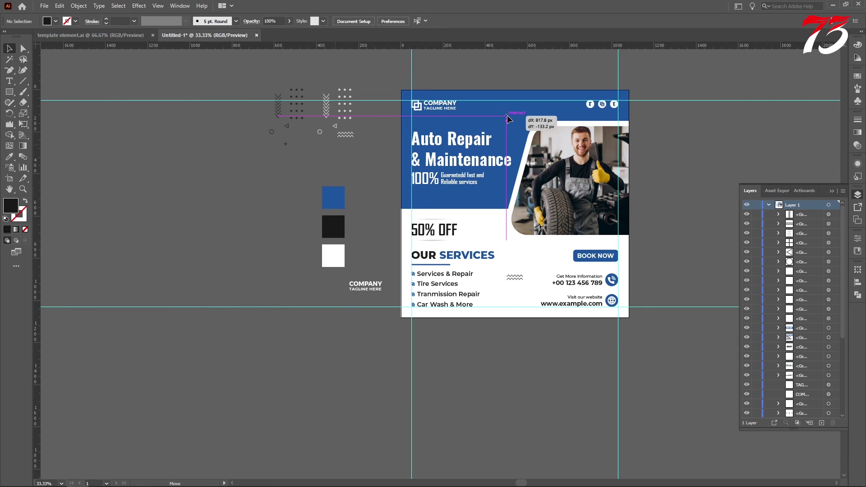
pyautogui.click(294, 167)
# Place the white triangle in the blue area below the "100%" line and turn it to point right
pyautogui.moveTo(336, 131); pyautogui.dragTo(471, 203)
pyautogui.scroll(4, 471, 202)
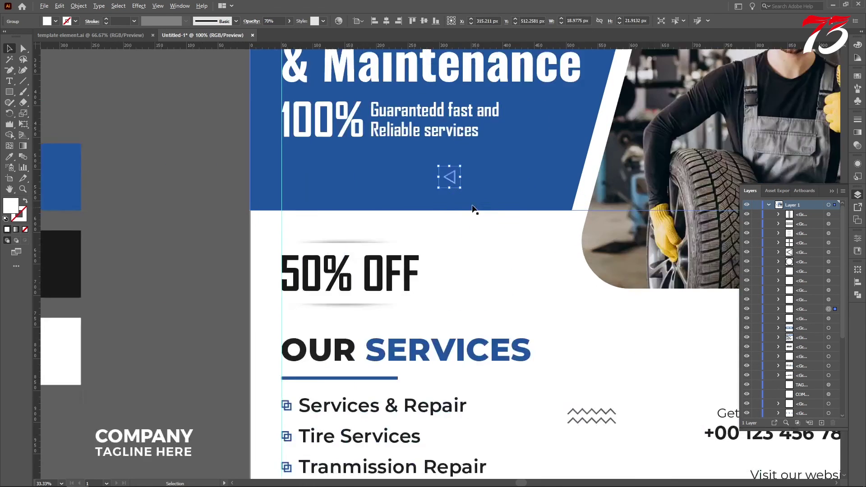
pyautogui.moveTo(447, 153); pyautogui.dragTo(379, 157)
pyautogui.scroll(-2, 379, 158)
pyautogui.scroll(-1, 289, 253)
pyautogui.click(212, 338)
pyautogui.scroll(-2, 436, 199)
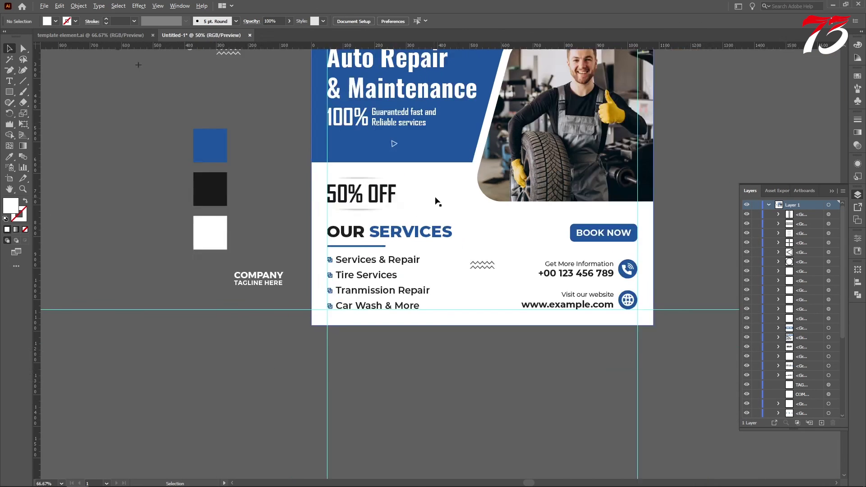
pyautogui.scroll(1, 316, 245)
pyautogui.scroll(2, 316, 242)
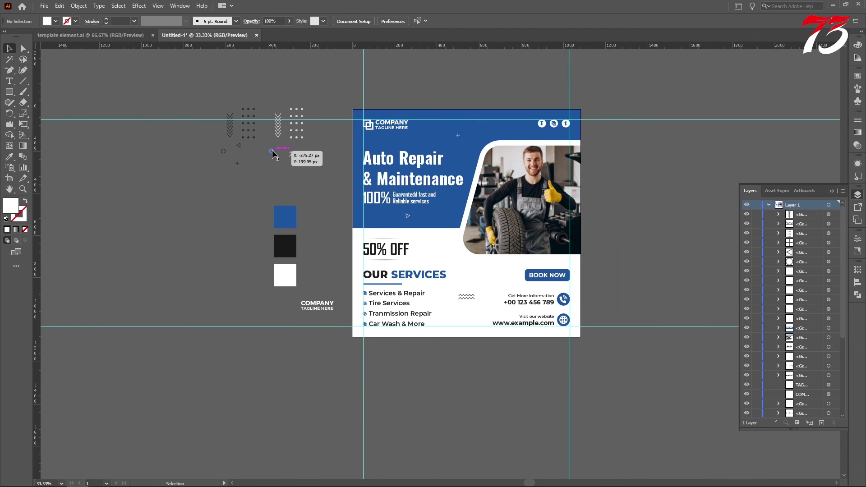
# Place the near-black circle to the right of the 50% OFF text and fit the whole post in view
pyautogui.moveTo(227, 156); pyautogui.dragTo(441, 248)
pyautogui.click(668, 202)
pyautogui.scroll(-3, 648, 209)
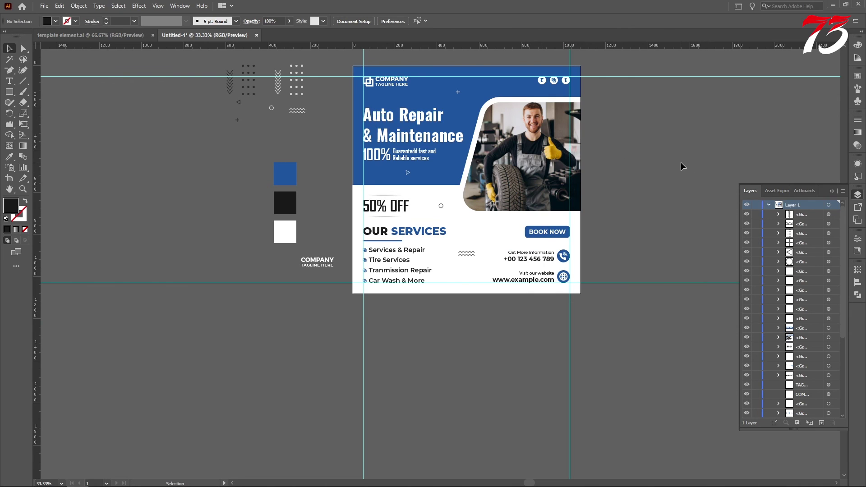
pyautogui.hotkey('ctrl', '0')
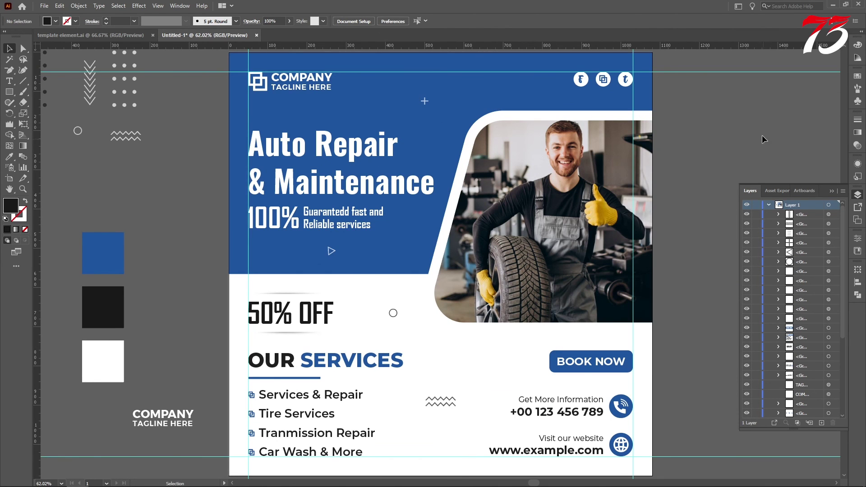